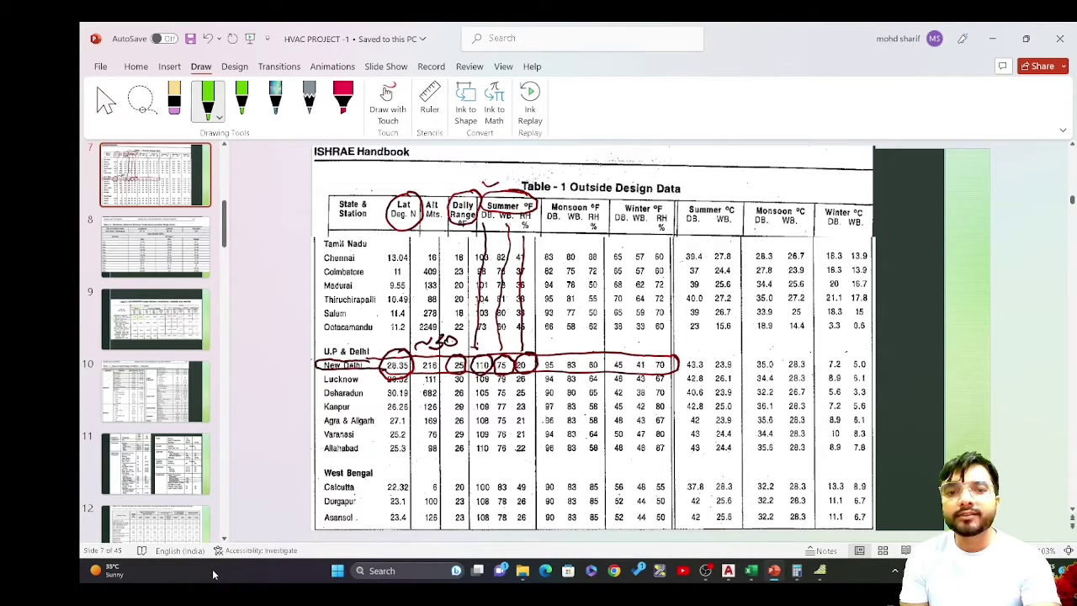
# - Select the ambient specific humidity cell in the Excel heat load sheet, switch to HDPsyChart and open its State Point and Processes window
pyautogui.click(751, 571)
pyautogui.click(1034, 413)
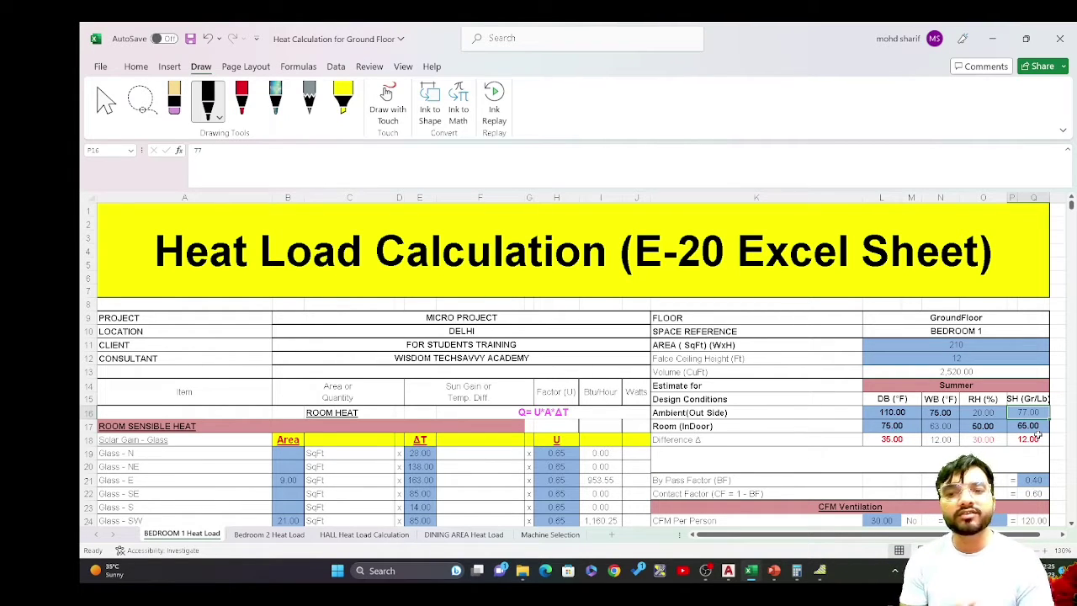
pyautogui.click(825, 574)
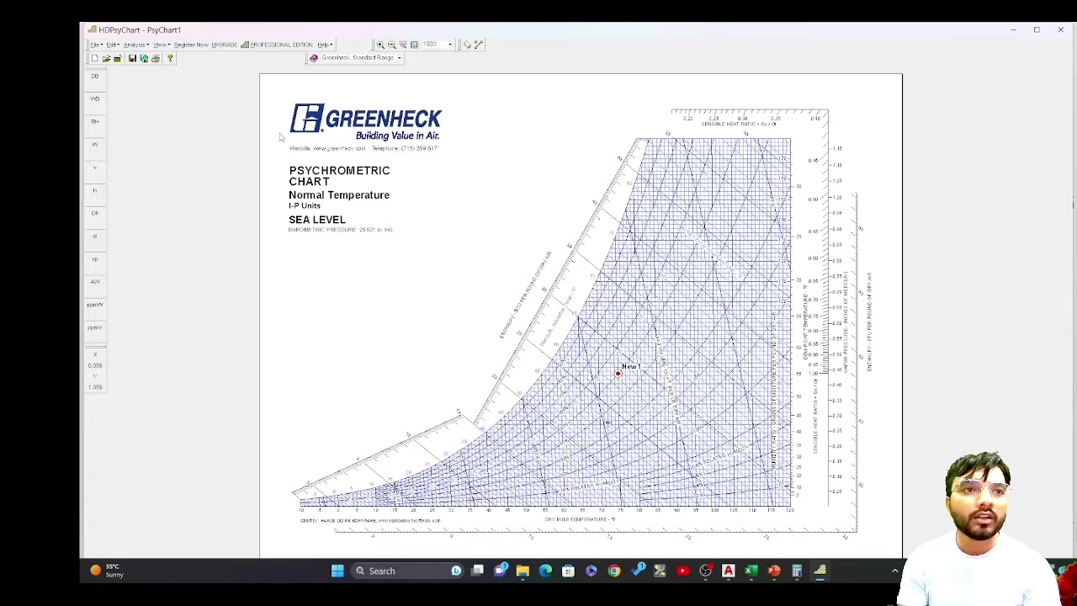
pyautogui.click(135, 45)
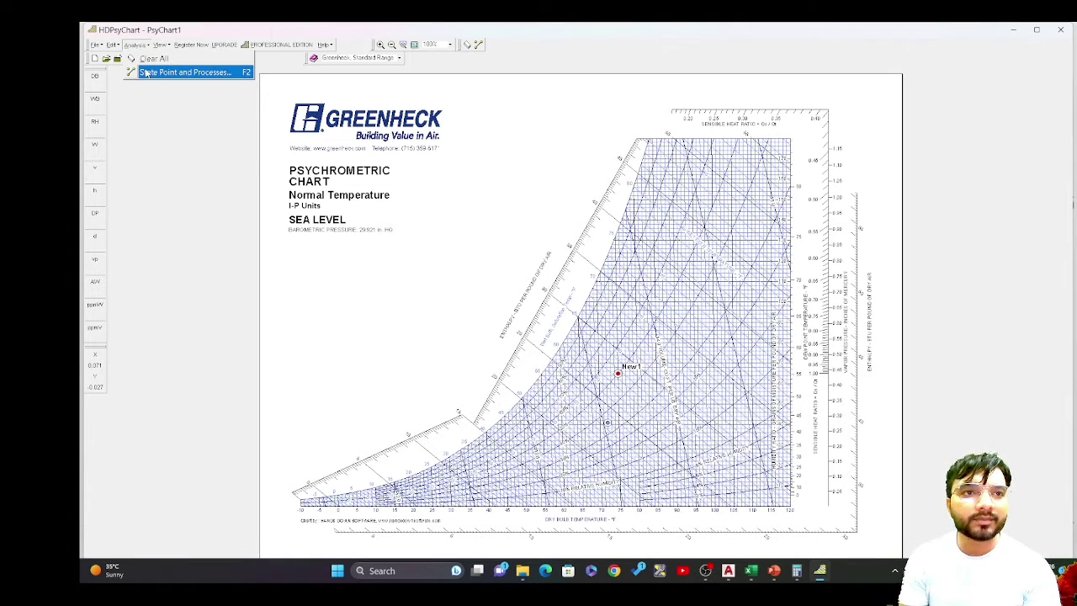
pyautogui.click(145, 73)
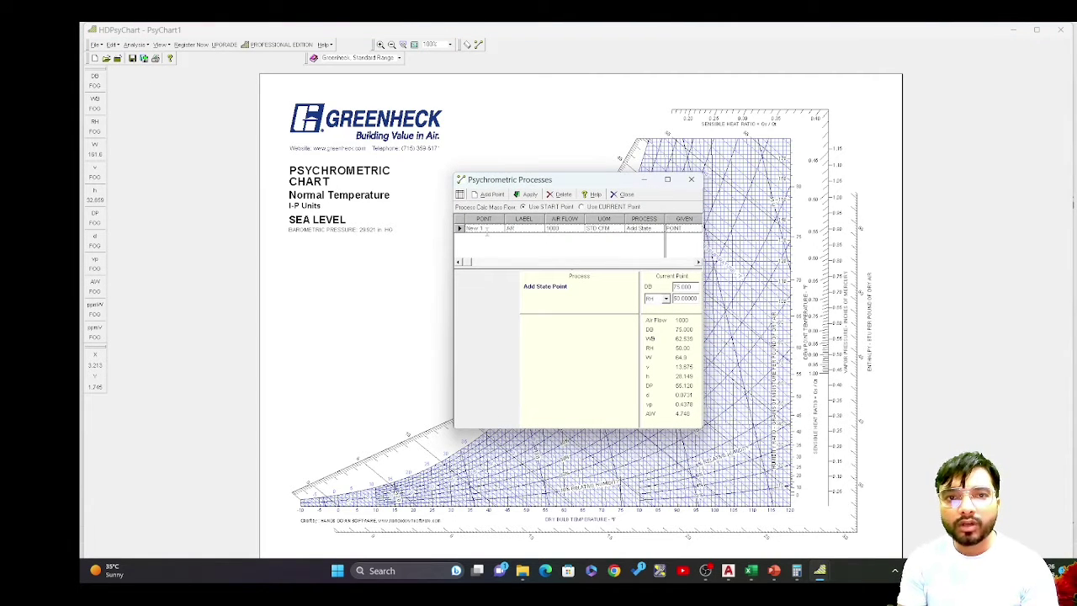
# - Delete the existing state point New 1 and add a fresh state point
pyautogui.click(477, 229)
pyautogui.click(461, 228)
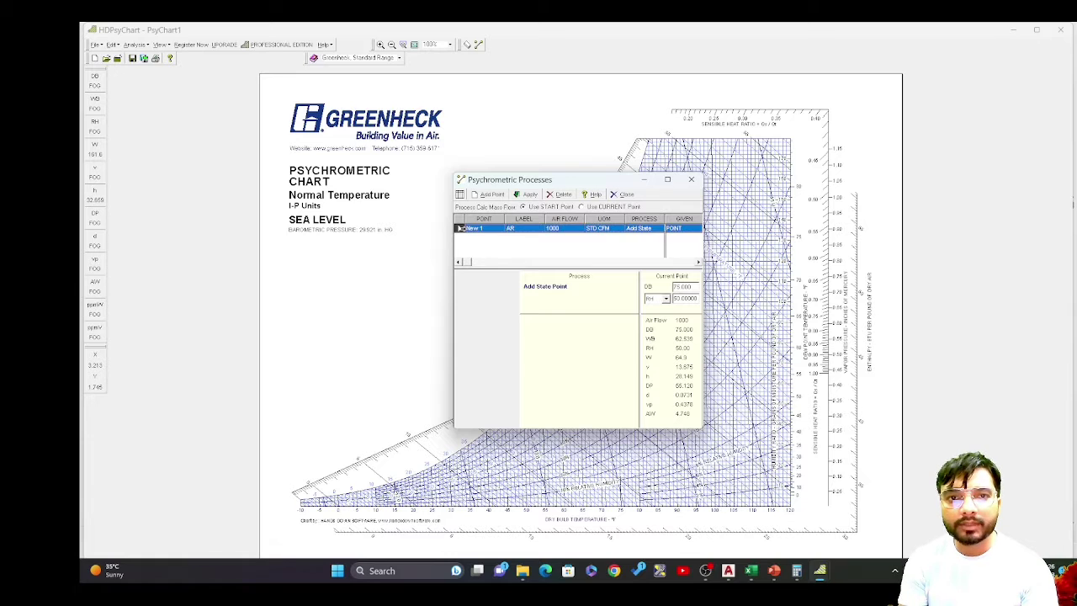
pyautogui.click(561, 195)
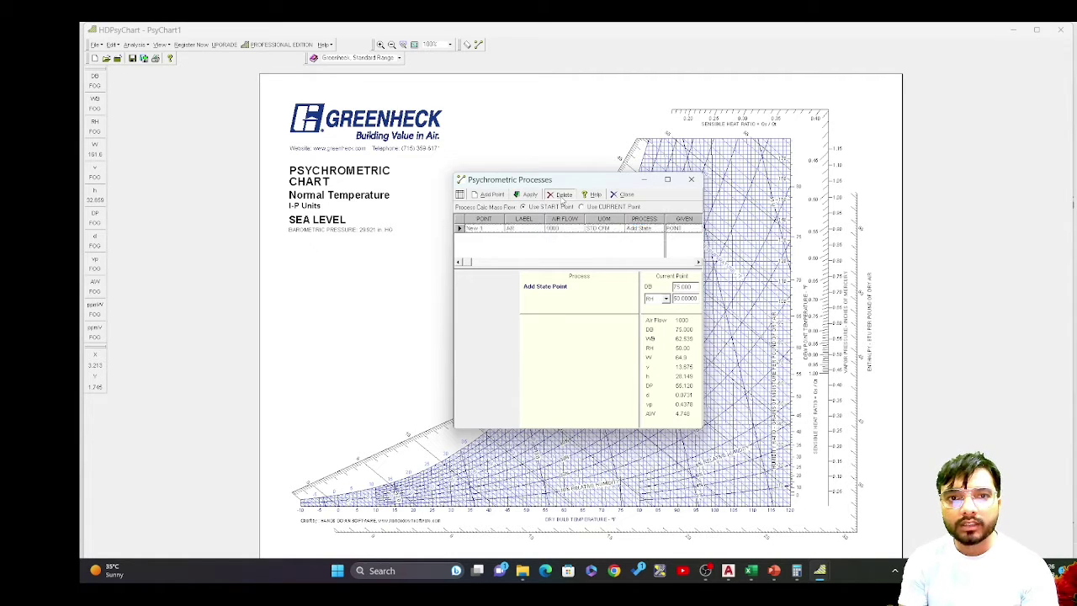
pyautogui.click(492, 195)
# - Set the new state point's dry bulb to 75 °F and its relative humidity to 50%
pyautogui.click(678, 288)
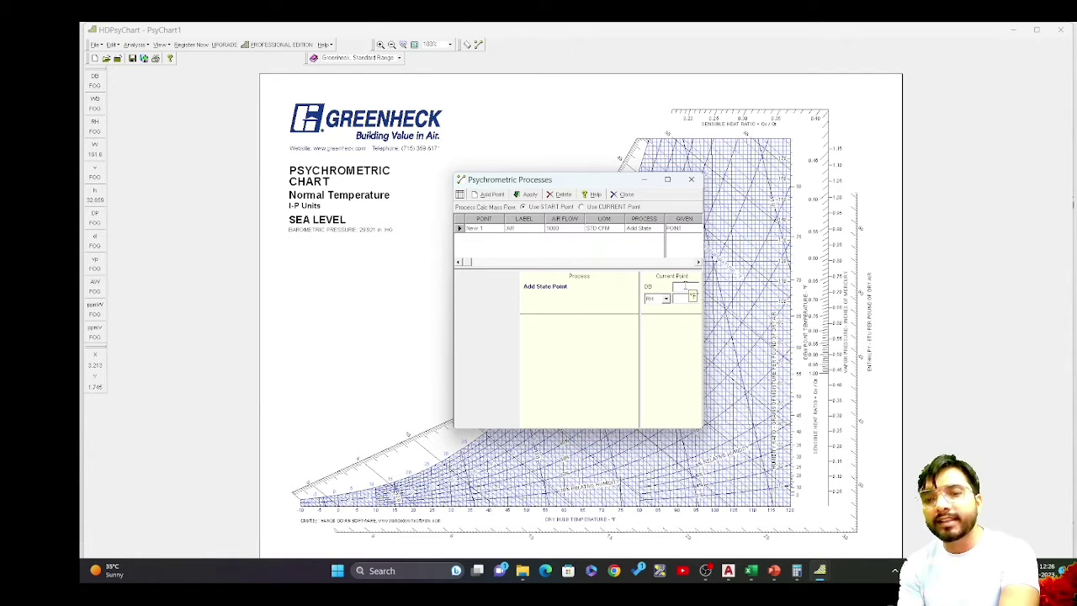
pyautogui.write('75')
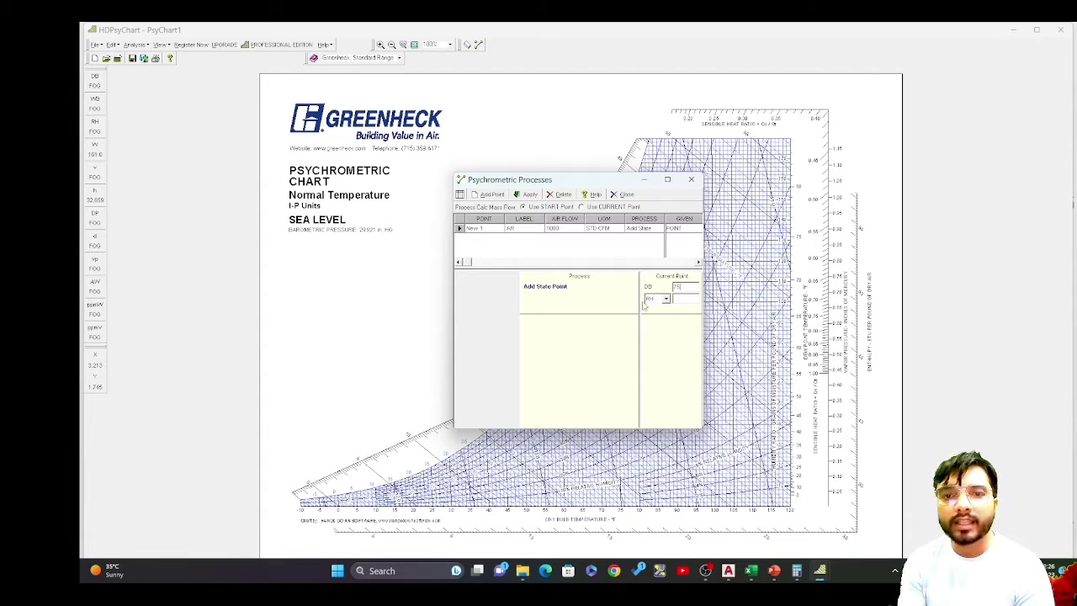
pyautogui.click(680, 301)
pyautogui.write('50')
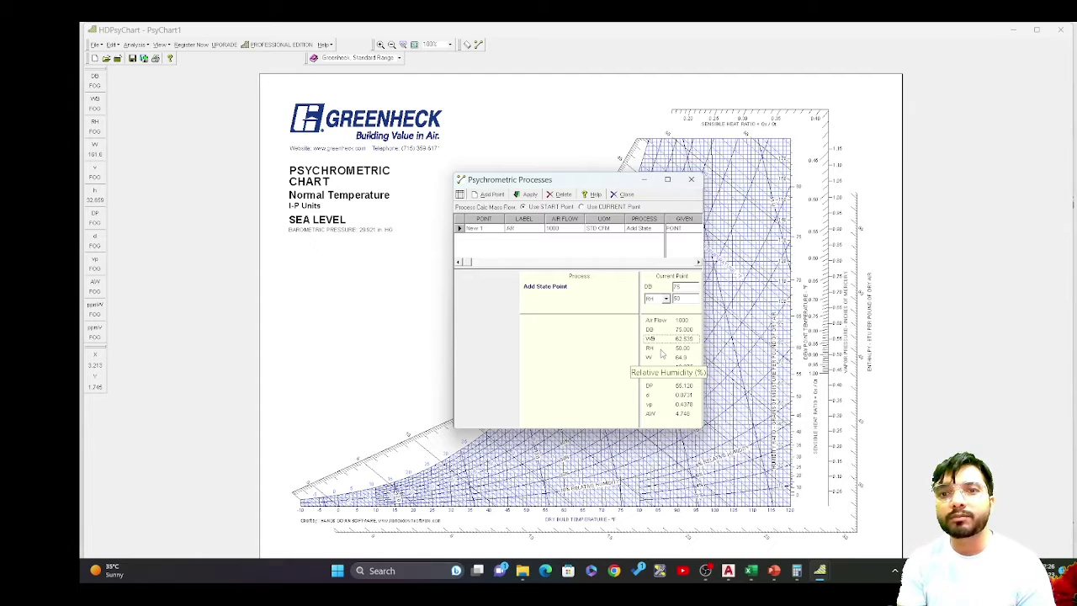
# - Switch to the Excel heat load sheet and check the room's wet bulb, relative humidity and specific humidity against the psychrometric results
pyautogui.click(752, 571)
pyautogui.click(936, 426)
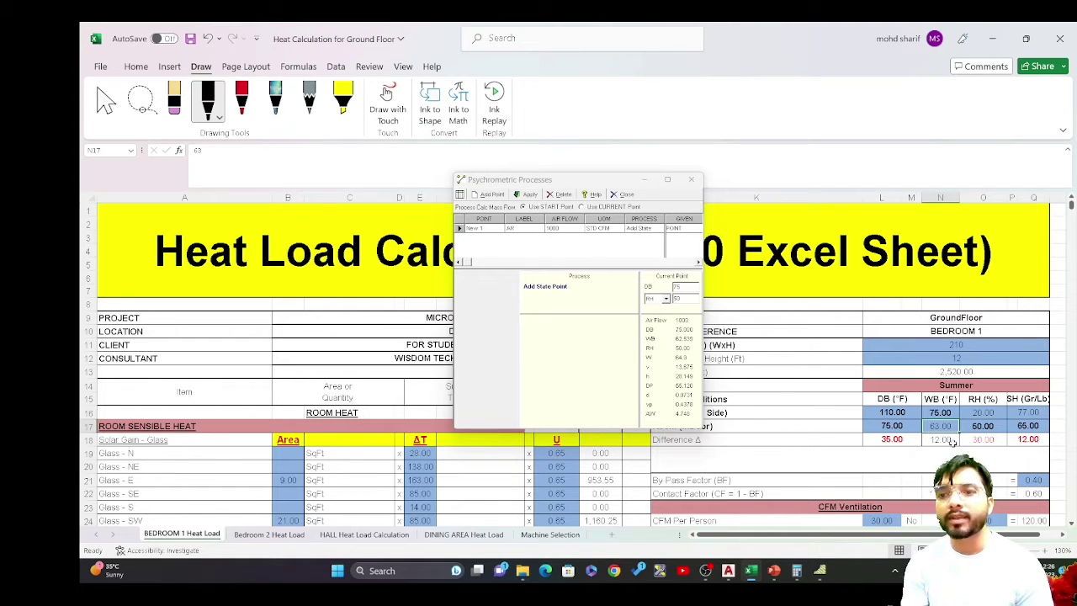
pyautogui.click(989, 427)
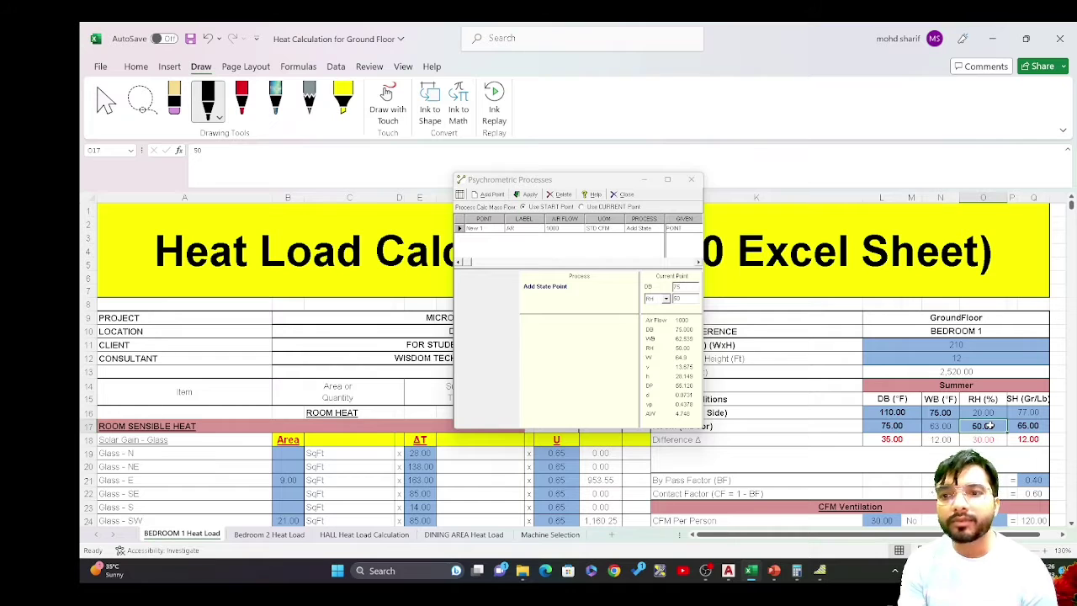
pyautogui.click(1023, 426)
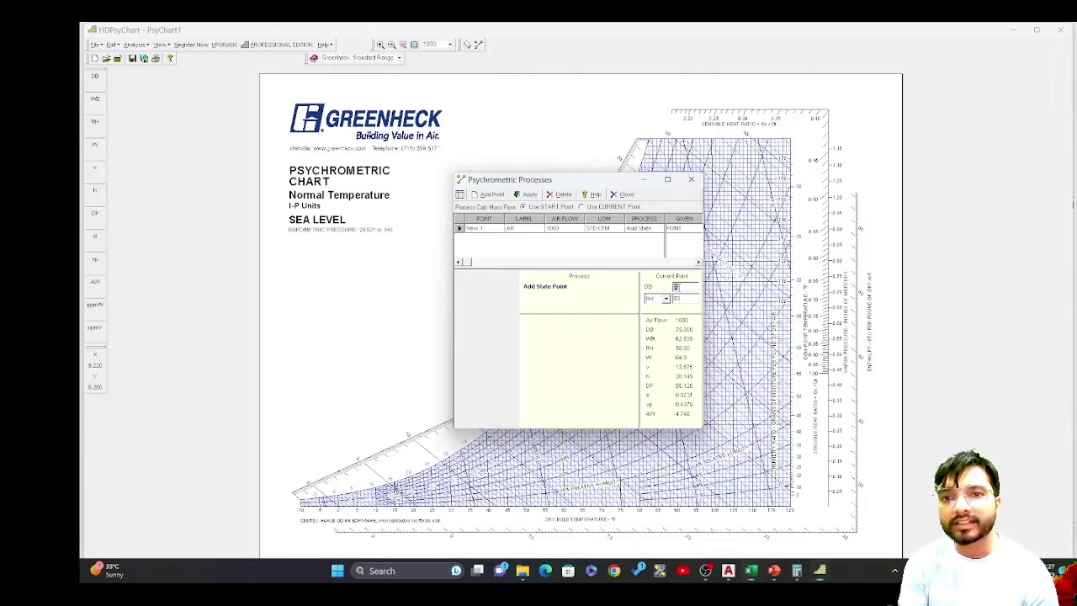
# - Look up the ambient conditions in the Excel sheet and set the state point's dry bulb to 110 °F in HDPsyChart
pyautogui.click(675, 288)
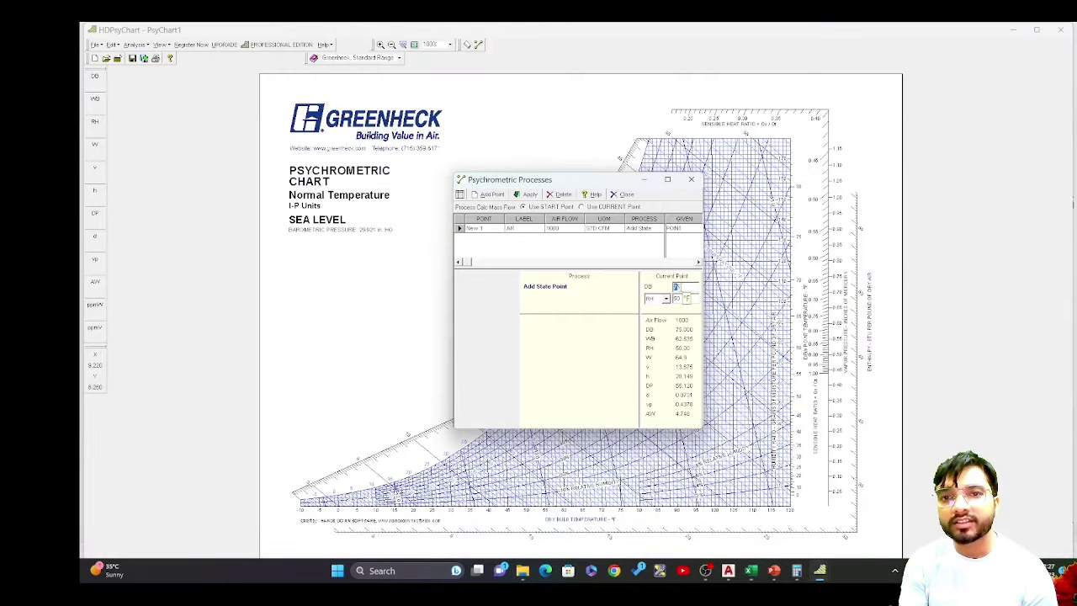
pyautogui.click(755, 571)
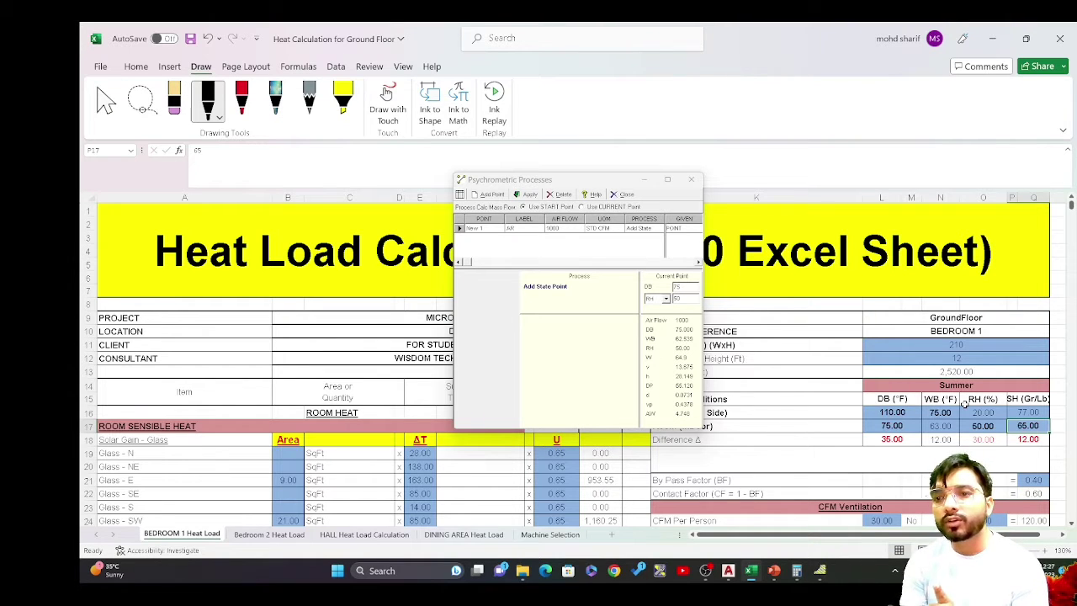
pyautogui.click(679, 286)
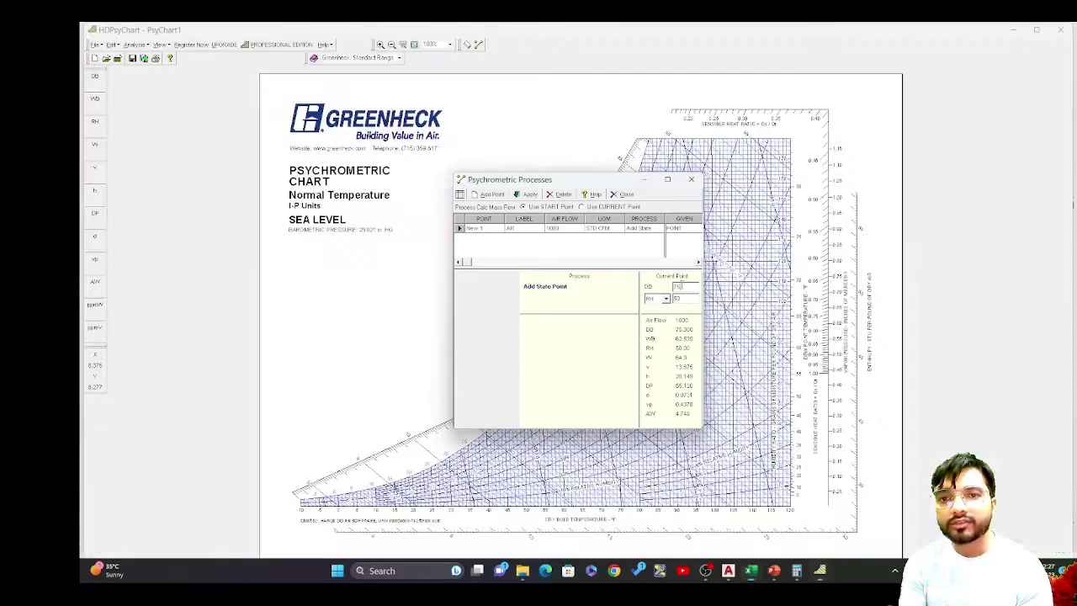
pyautogui.press('BackSpace')
pyautogui.press('BackSpace')
pyautogui.write('100')
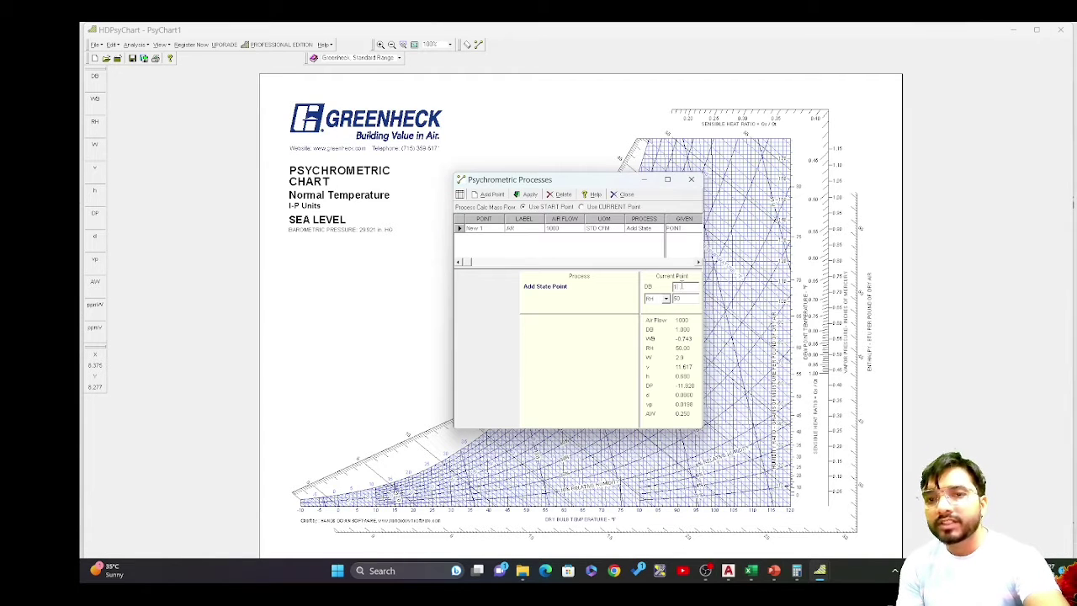
pyautogui.press('BackSpace')
pyautogui.press('BackSpace')
pyautogui.write('10')
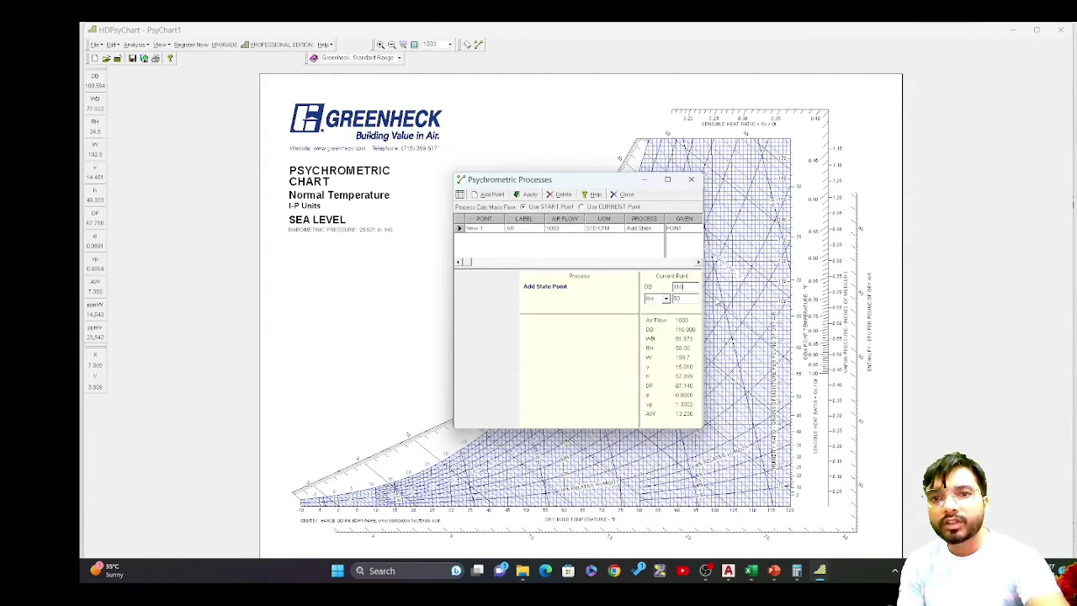
# - Set the state point's relative humidity to 20%
pyautogui.click(690, 300)
pyautogui.moveTo(690, 299); pyautogui.dragTo(676, 300)
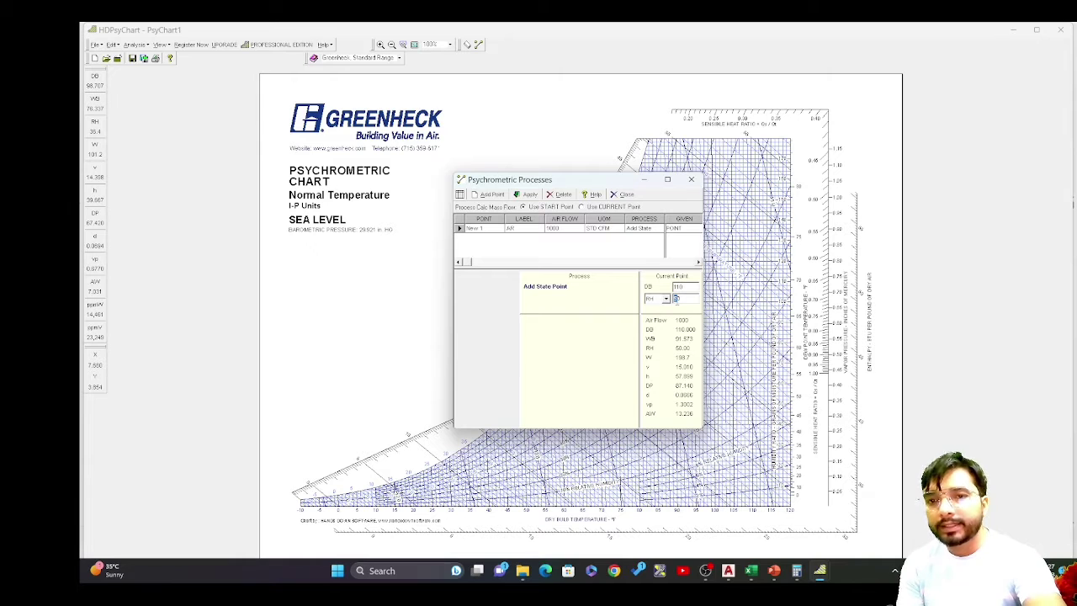
pyautogui.write('20')
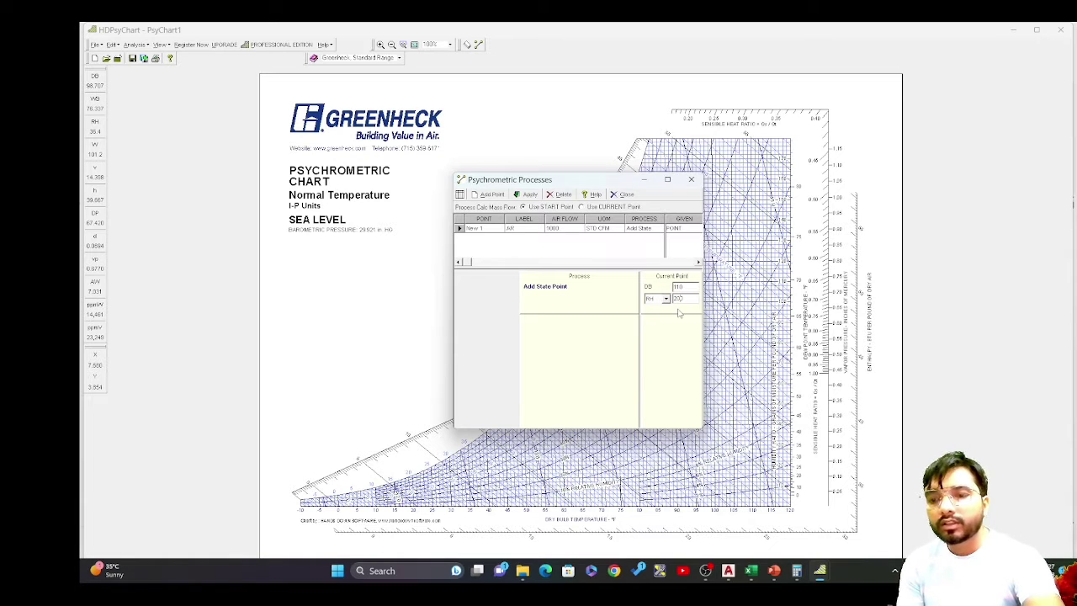
pyautogui.press('Delete')
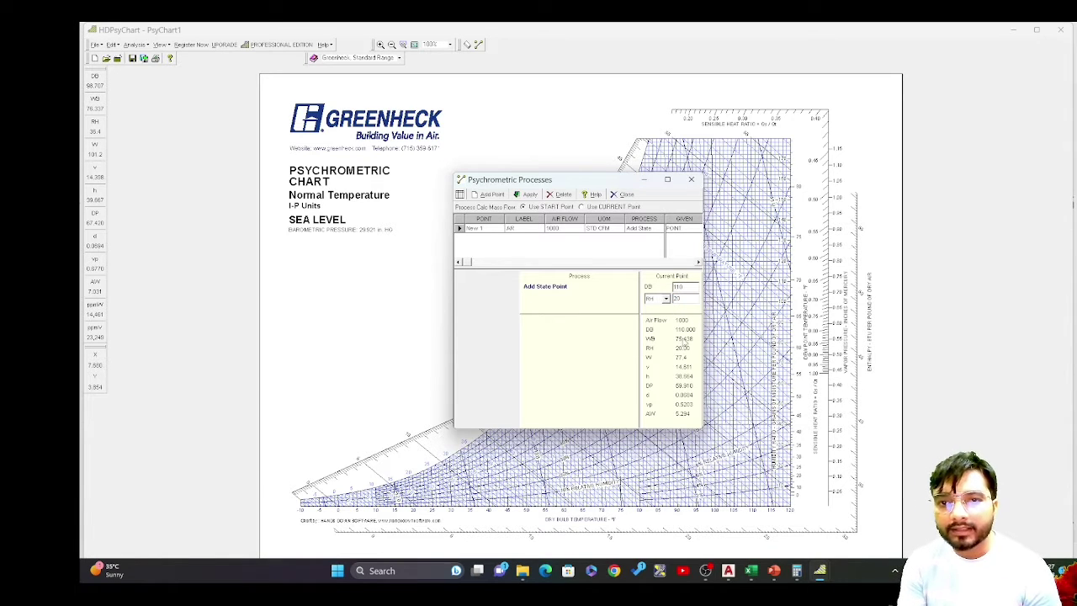
# - Check the ambient wet bulb in the Excel sheet against the psychrometric results and close the Psychrometric Processes window
pyautogui.click(774, 514)
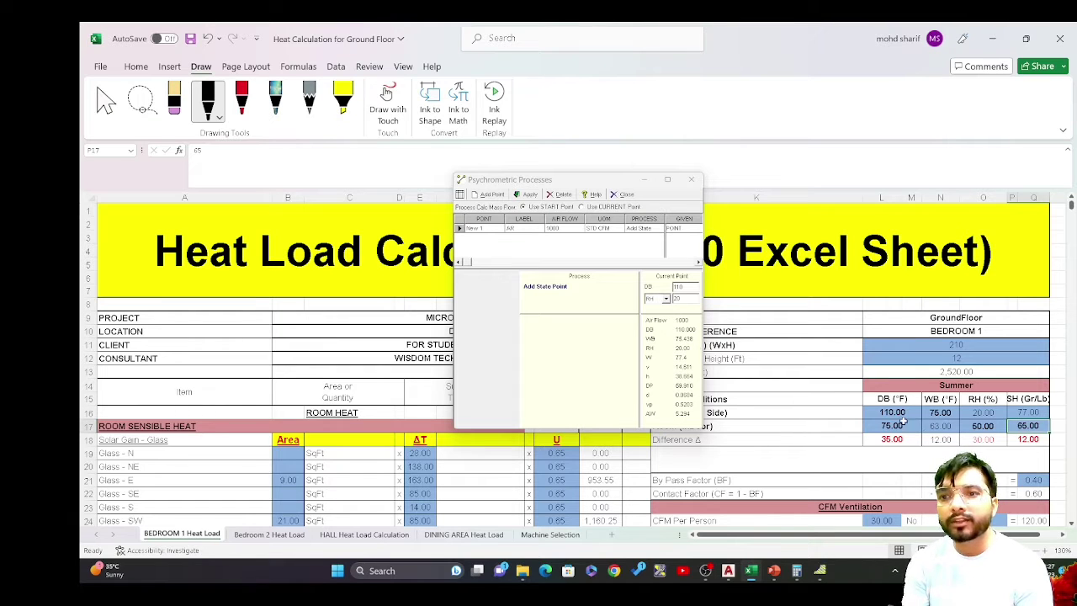
pyautogui.click(941, 413)
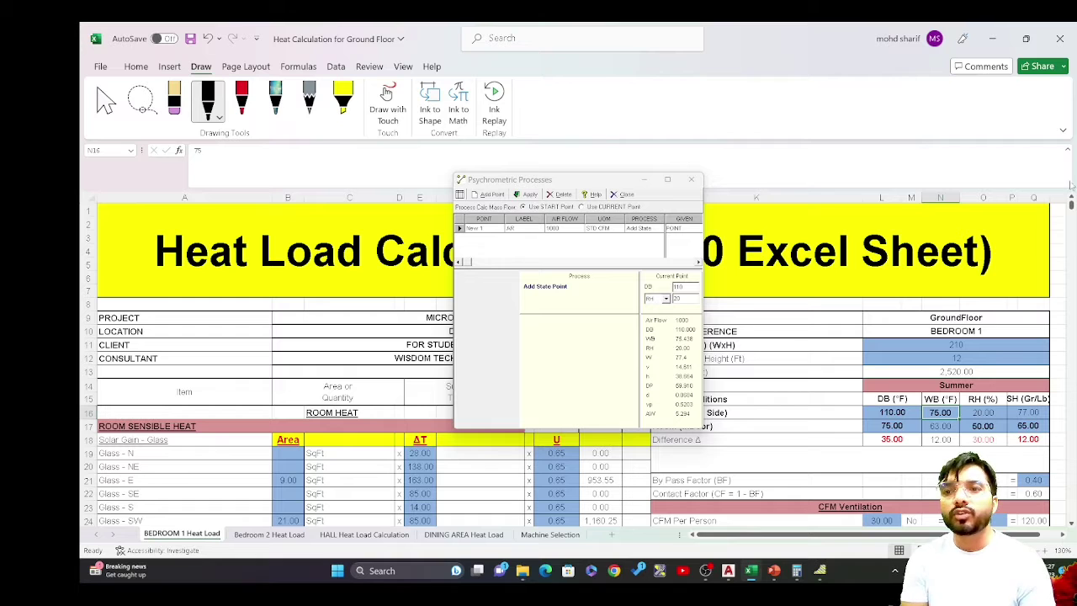
pyautogui.click(691, 179)
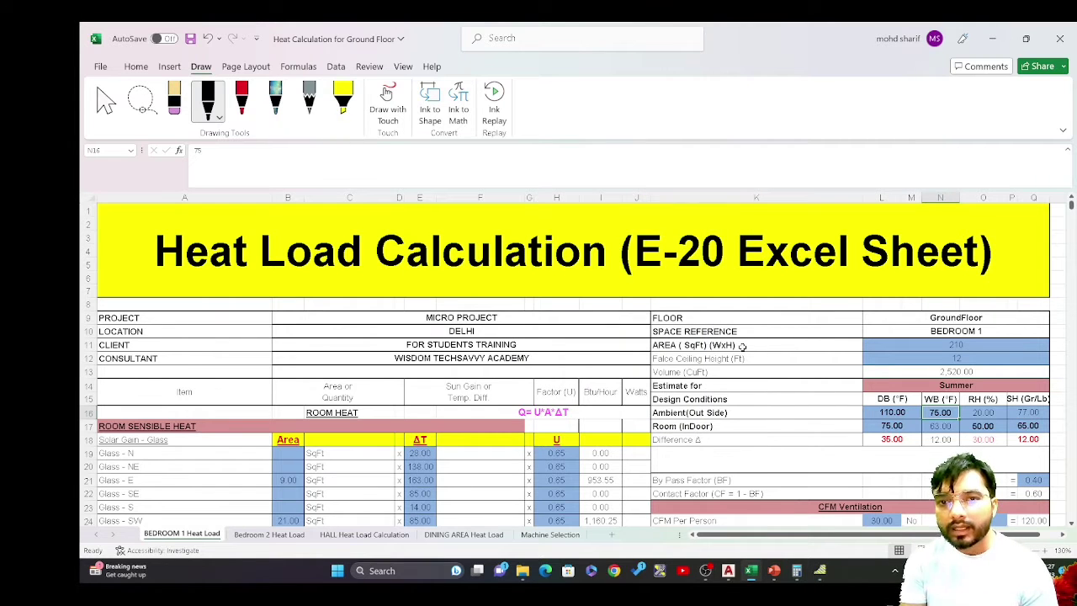
# - Review Bedroom 1's area, false ceiling height, volume formula, season heading, and the ambient and room design condition rows
pyautogui.click(968, 350)
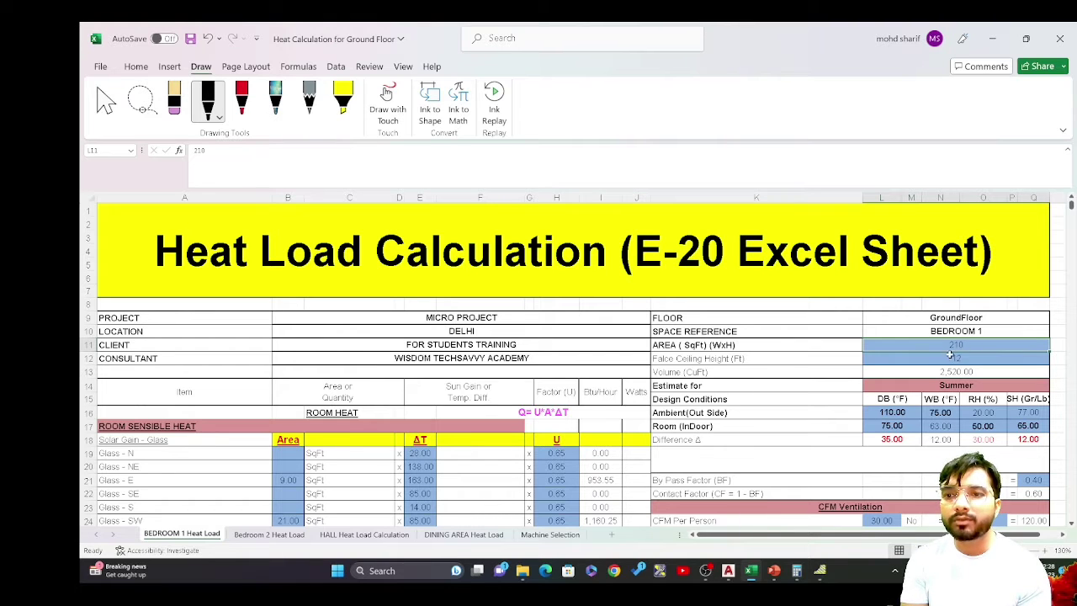
pyautogui.doubleClick(950, 357)
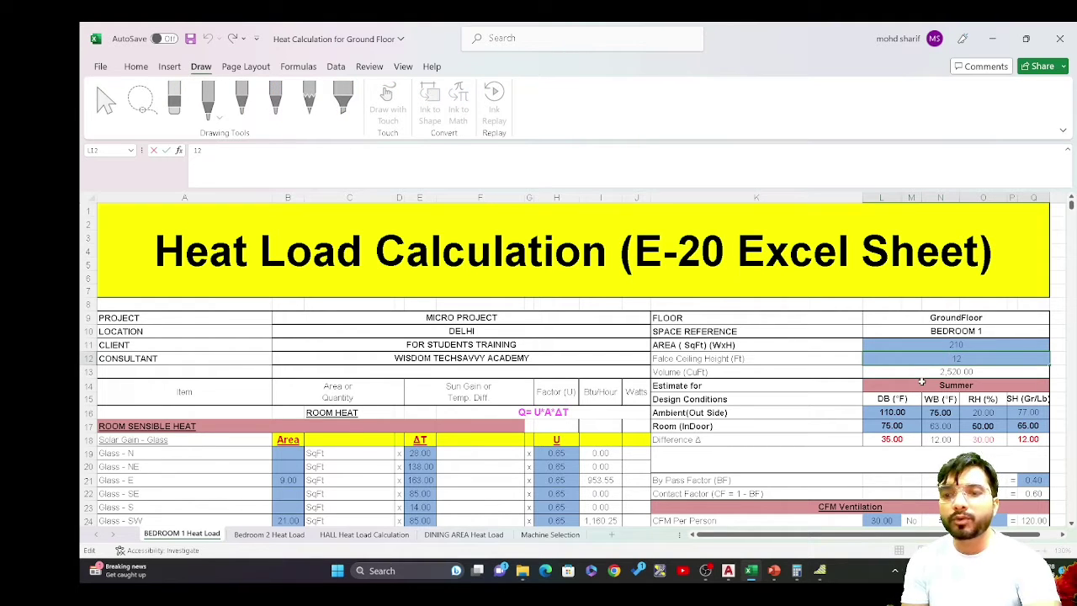
pyautogui.press('Return')
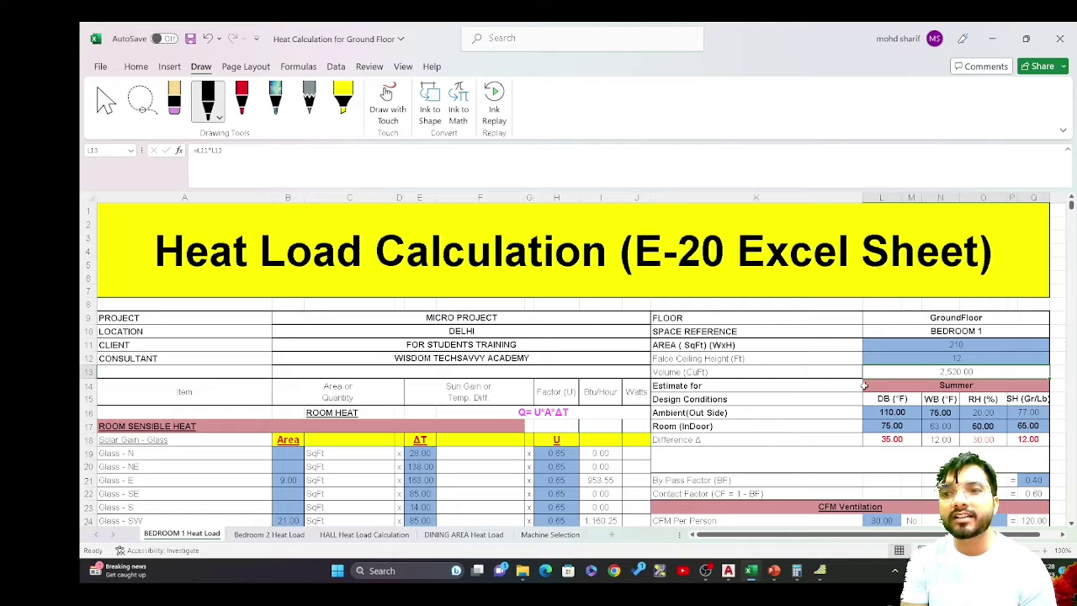
pyautogui.click(916, 387)
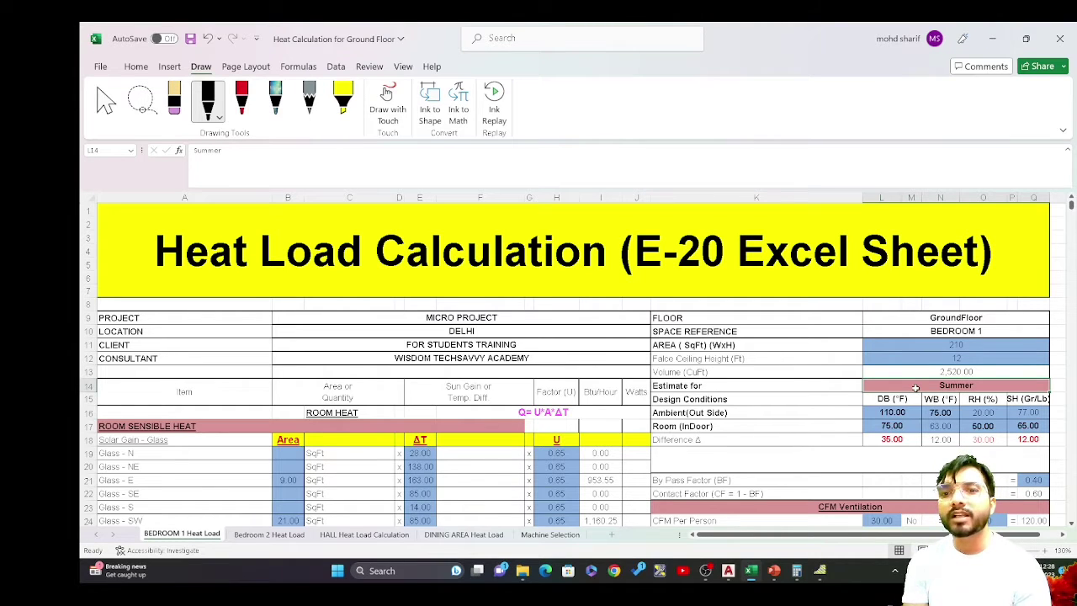
pyautogui.click(683, 414)
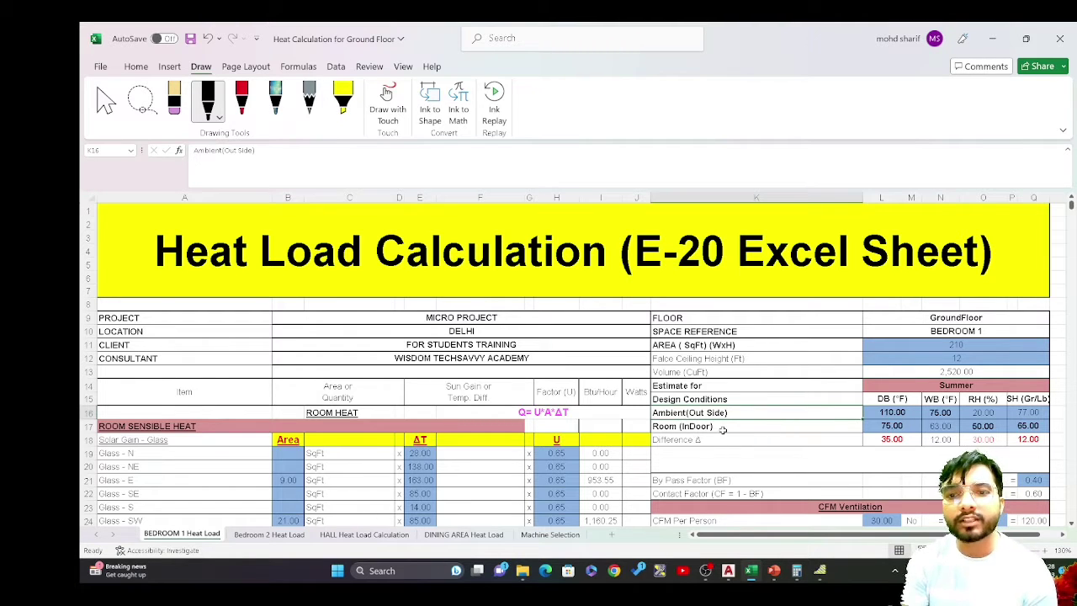
pyautogui.click(722, 427)
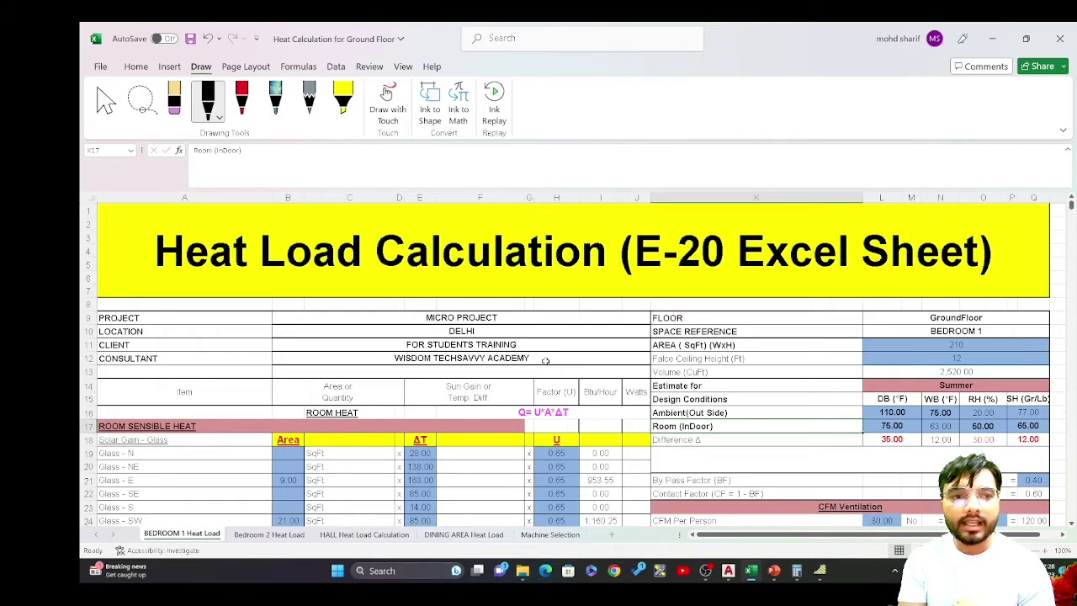
# - Examine the Room Sensible Heat section heading and the By Pass Factor entry with its value
pyautogui.scroll(-1, 546, 362)
pyautogui.scroll(-2, 546, 362)
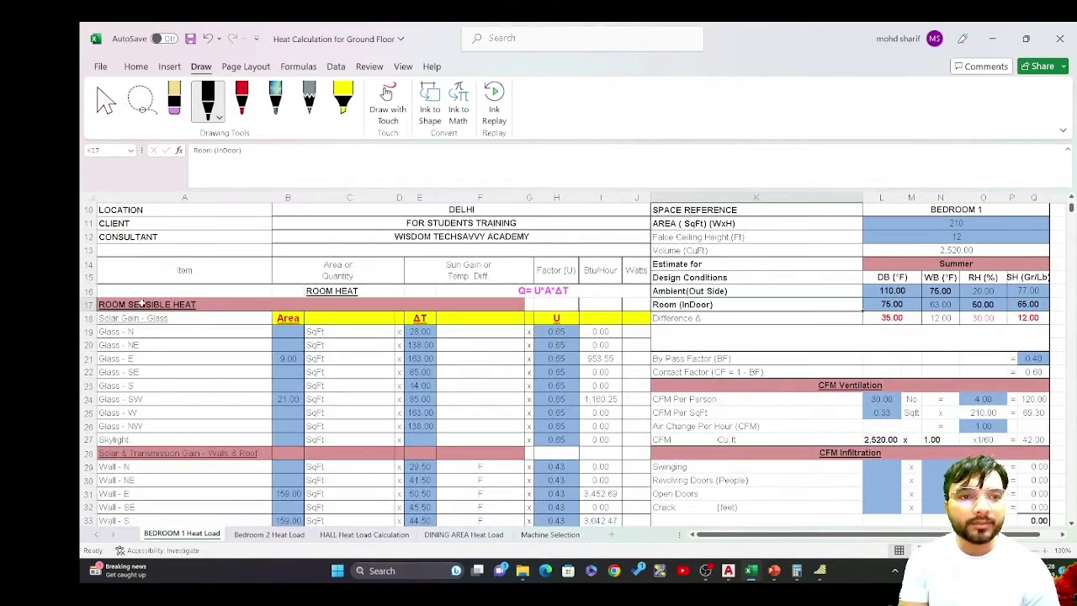
pyautogui.click(141, 303)
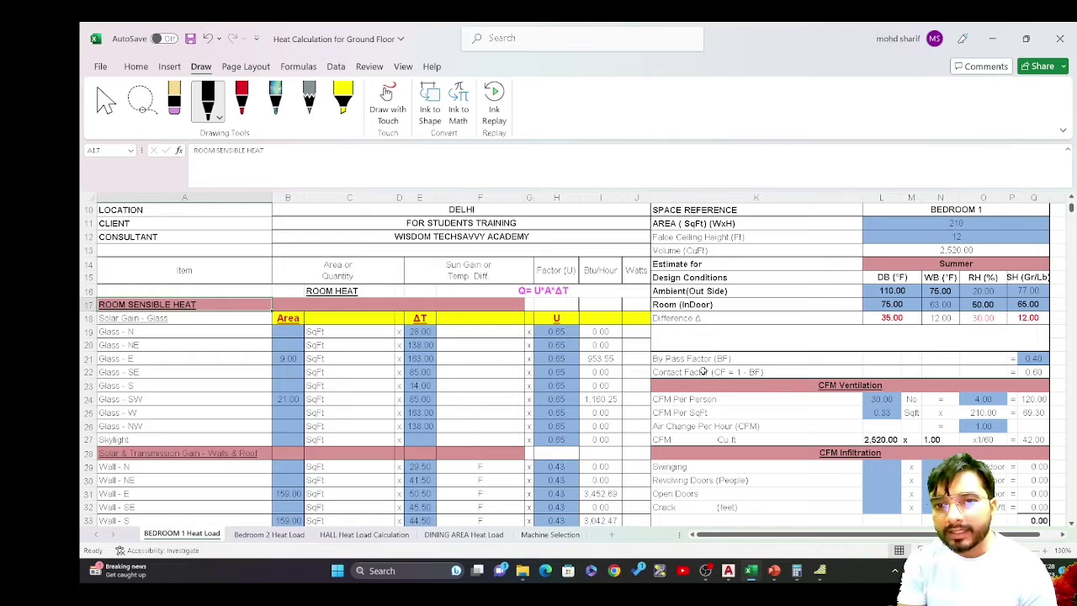
pyautogui.click(679, 365)
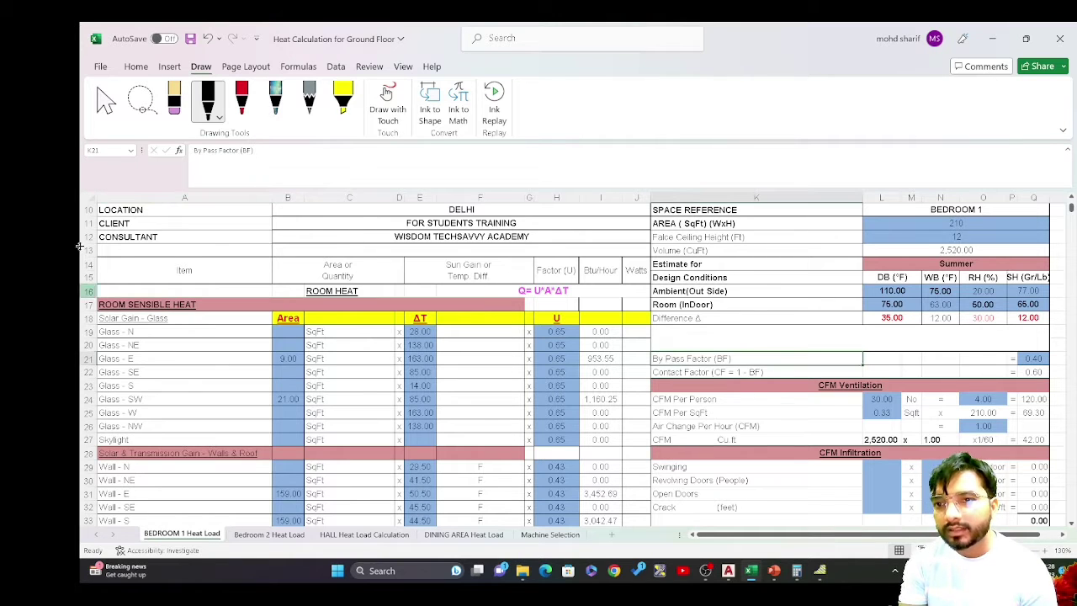
pyautogui.click(1036, 360)
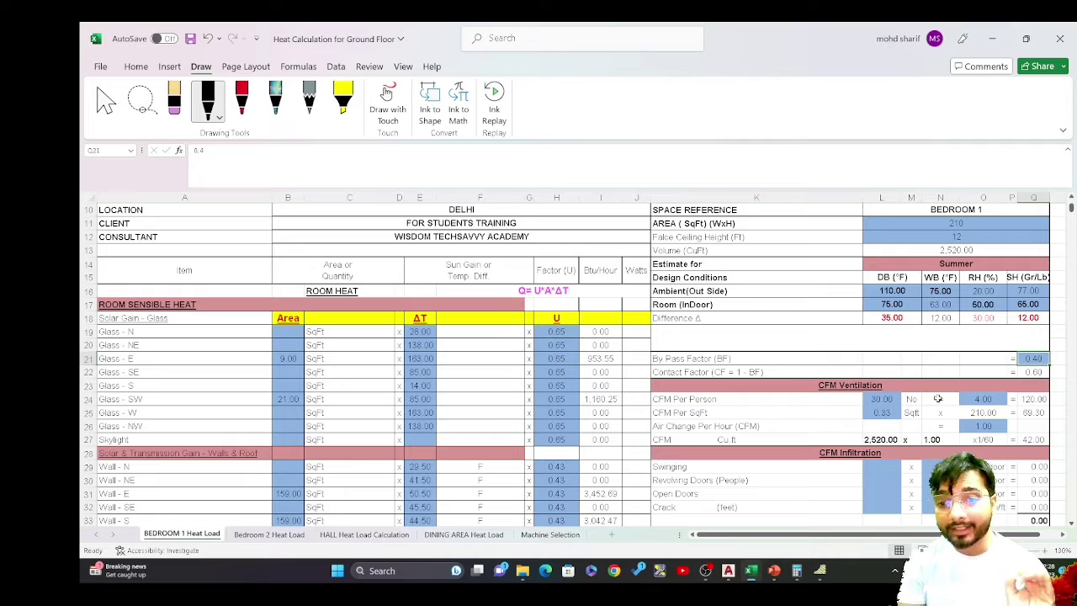
# - In PowerPoint, find the Table 1.26 slide and circle the Typical Bypass Factors title, the Residence example and its 0.30 to 0.50 range
pyautogui.click(781, 575)
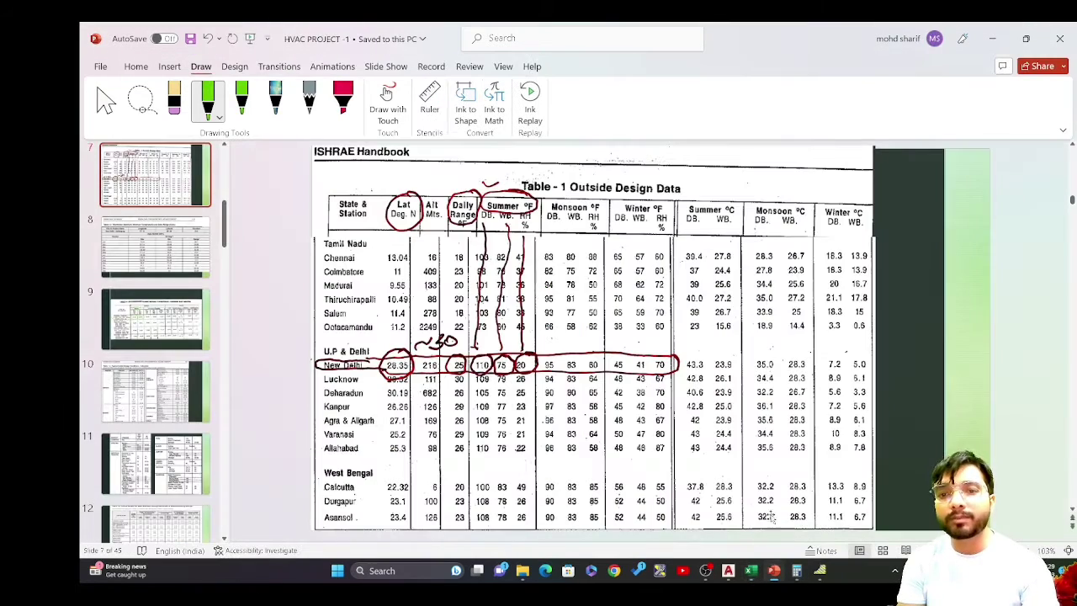
pyautogui.scroll(-2, 760, 462)
pyautogui.scroll(-4, 760, 461)
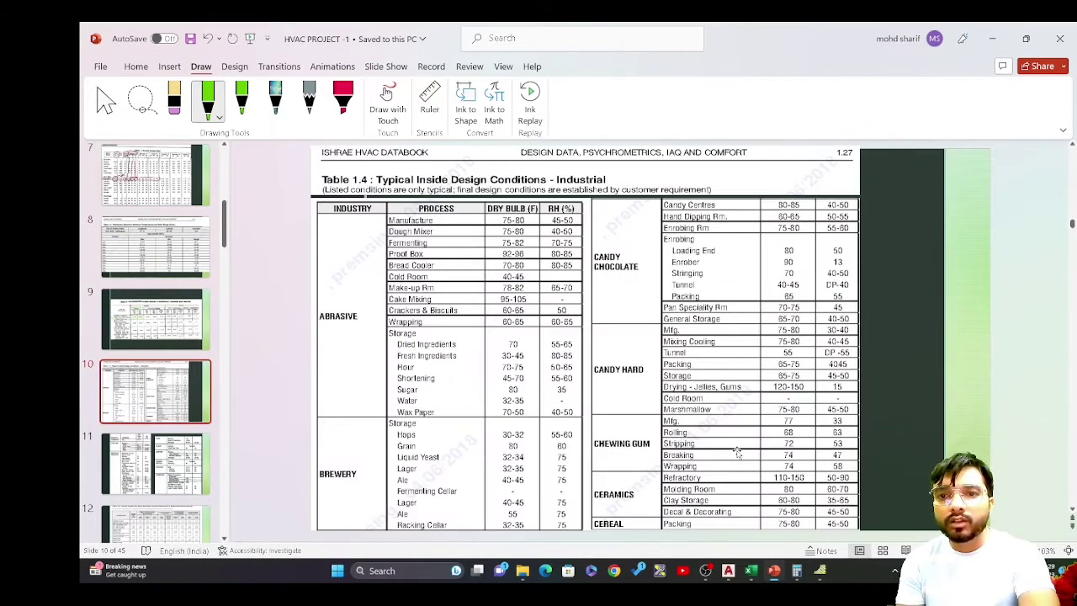
pyautogui.scroll(-5, 737, 453)
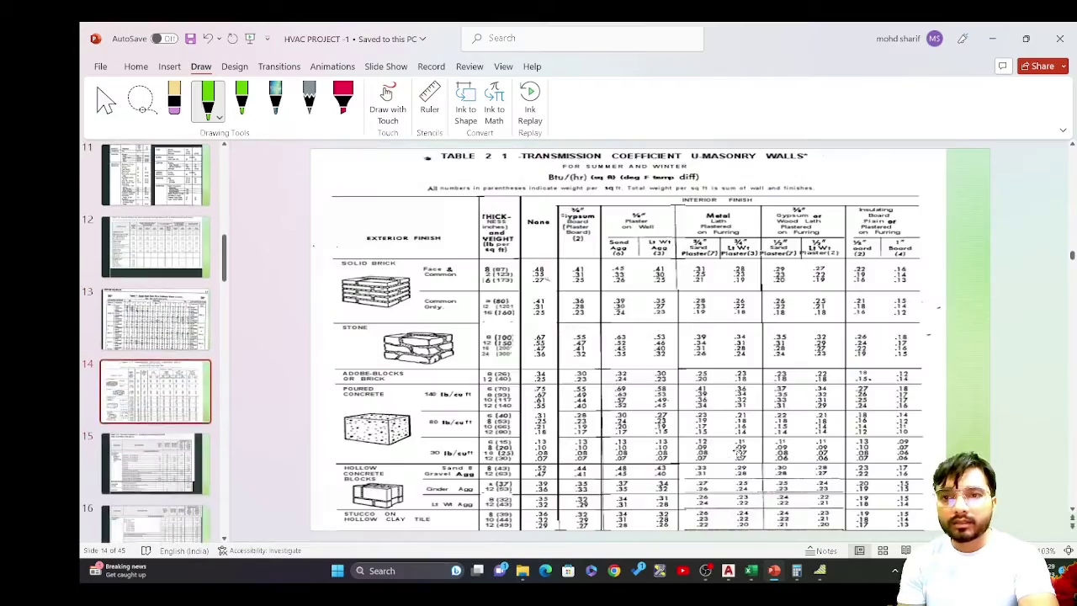
pyautogui.scroll(-6, 738, 453)
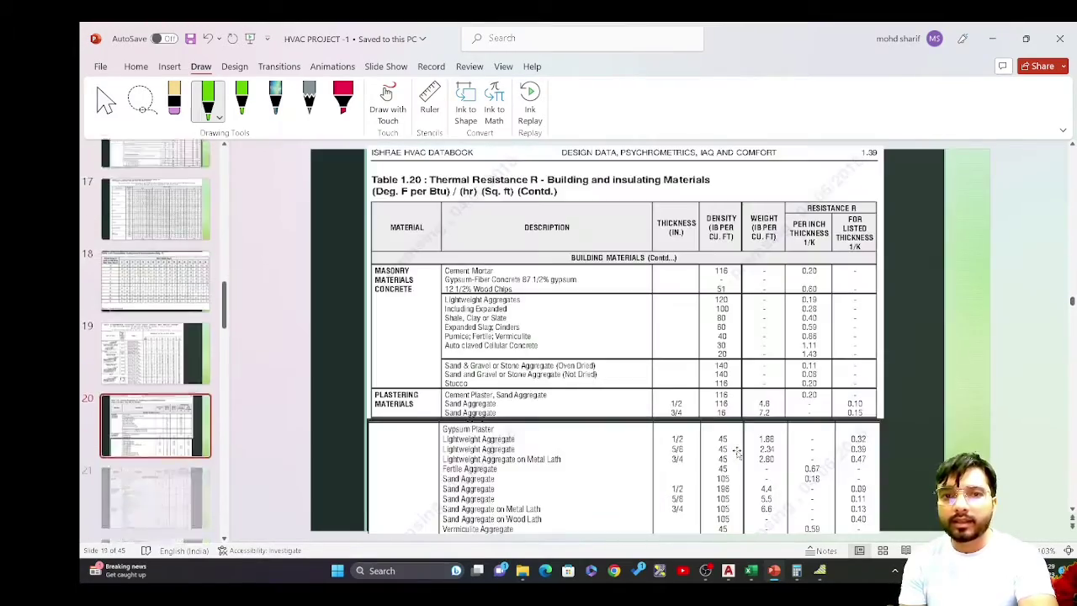
pyautogui.scroll(-2, 738, 453)
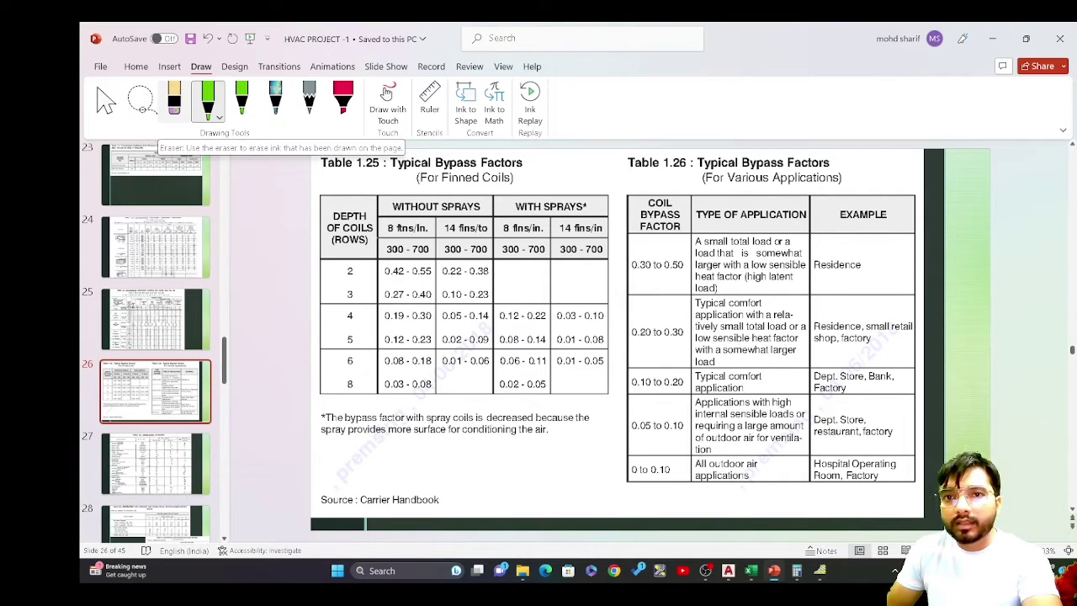
pyautogui.moveTo(685, 178)
pyautogui.mouseDown()
pyautogui.moveTo(838, 168)
pyautogui.moveTo(791, 157)
pyautogui.moveTo(681, 166)
pyautogui.moveTo(700, 171)
pyautogui.mouseUp()
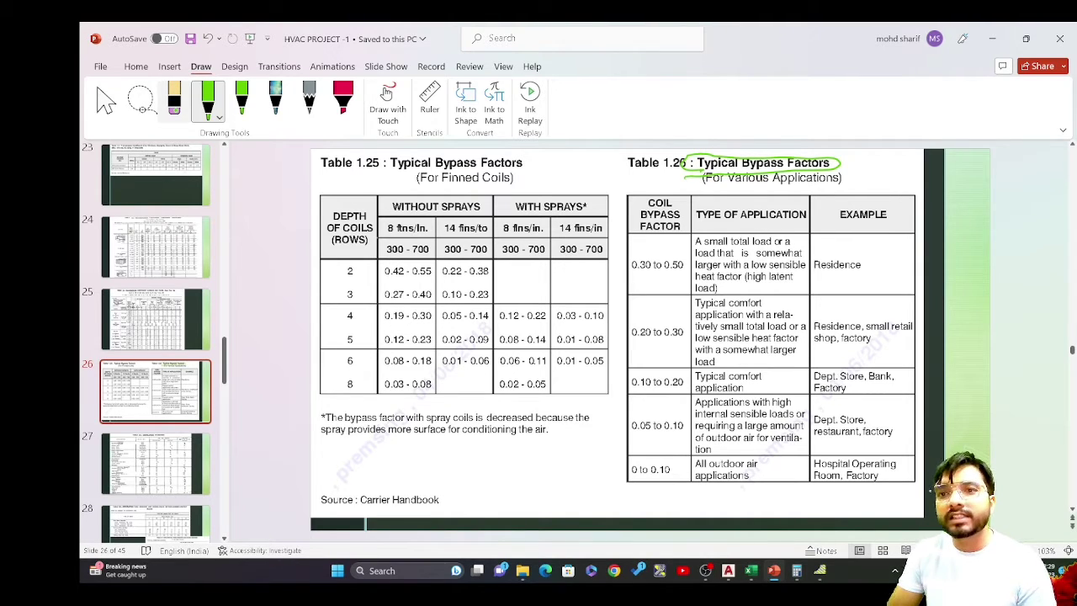
pyautogui.moveTo(823, 278)
pyautogui.mouseDown()
pyautogui.moveTo(883, 271)
pyautogui.moveTo(835, 251)
pyautogui.moveTo(796, 261)
pyautogui.moveTo(824, 286)
pyautogui.moveTo(848, 281)
pyautogui.mouseUp()
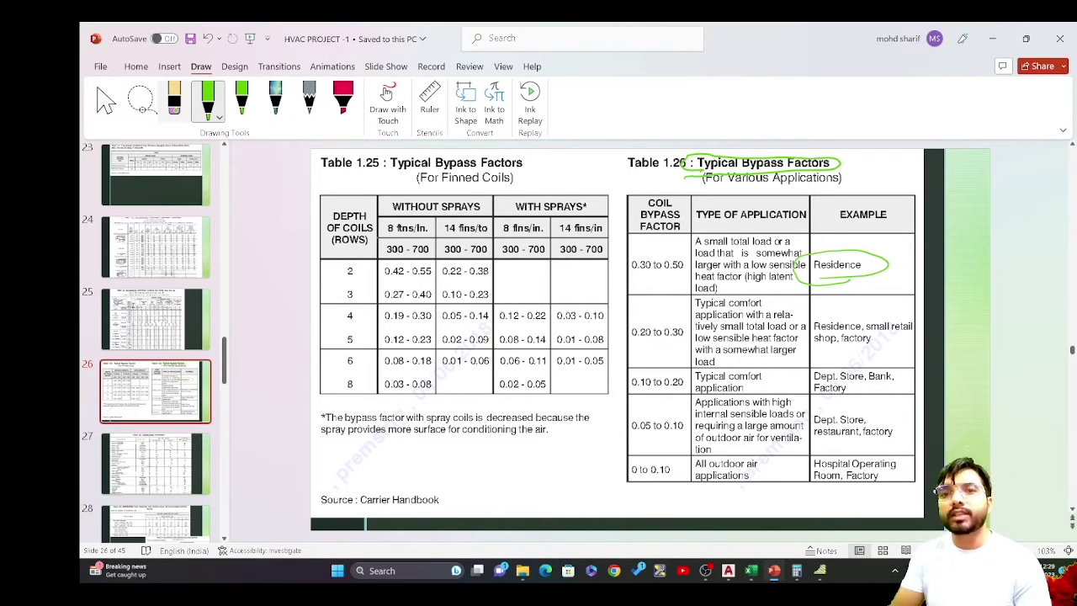
pyautogui.moveTo(633, 269)
pyautogui.mouseDown()
pyautogui.moveTo(660, 280)
pyautogui.moveTo(695, 271)
pyautogui.moveTo(669, 249)
pyautogui.moveTo(631, 257)
pyautogui.moveTo(620, 268)
pyautogui.moveTo(628, 278)
pyautogui.mouseUp()
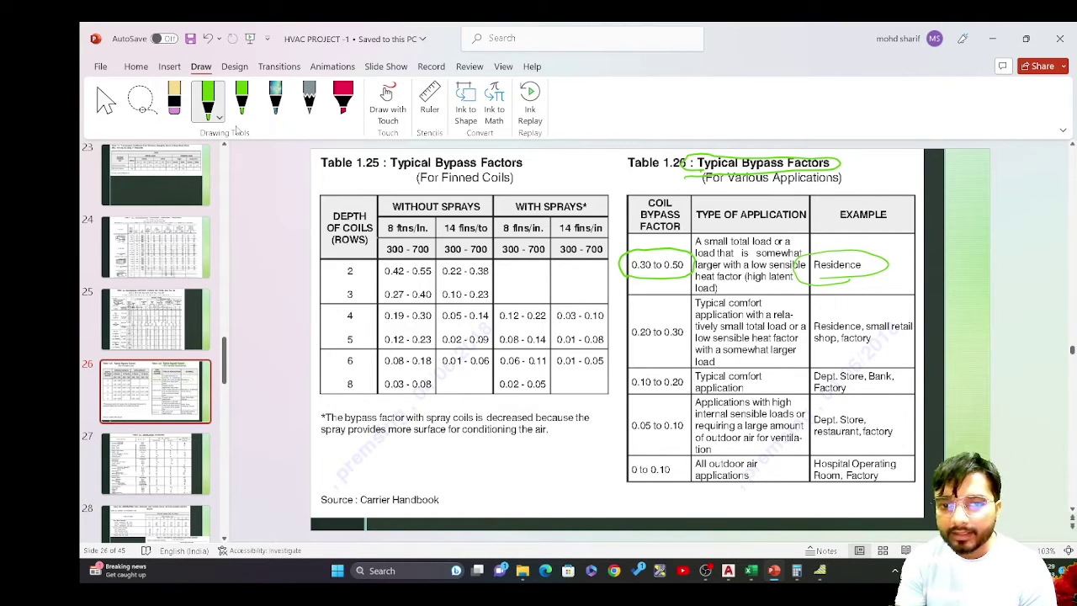
# - Return to the Excel heat load sheet, clear Bedroom 1's By Pass Factor and set it to 0.40
pyautogui.click(750, 571)
pyautogui.press('Delete')
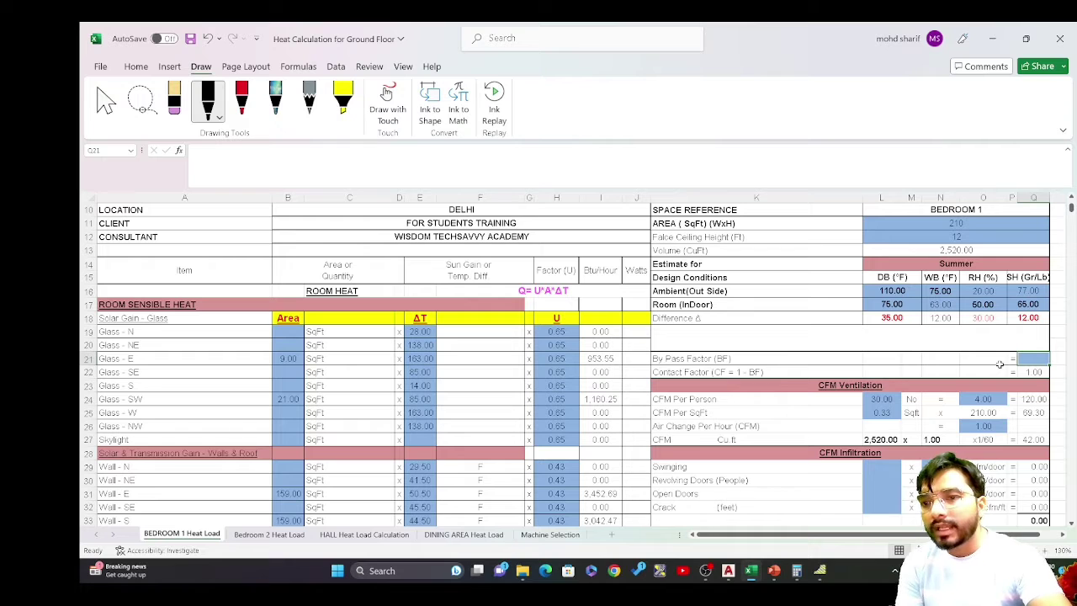
pyautogui.write('0.40')
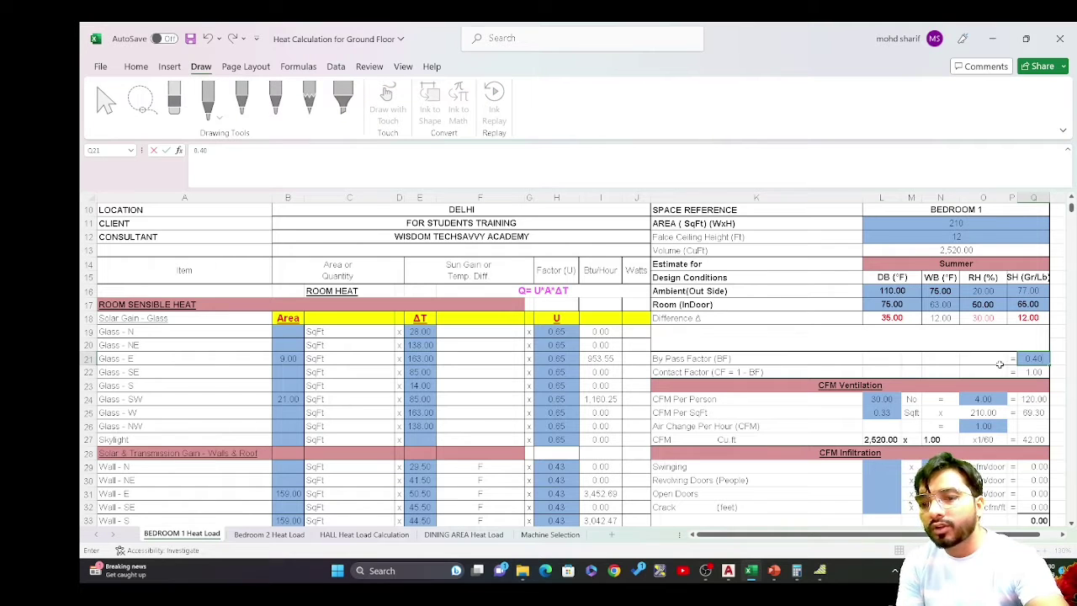
pyautogui.press('Return')
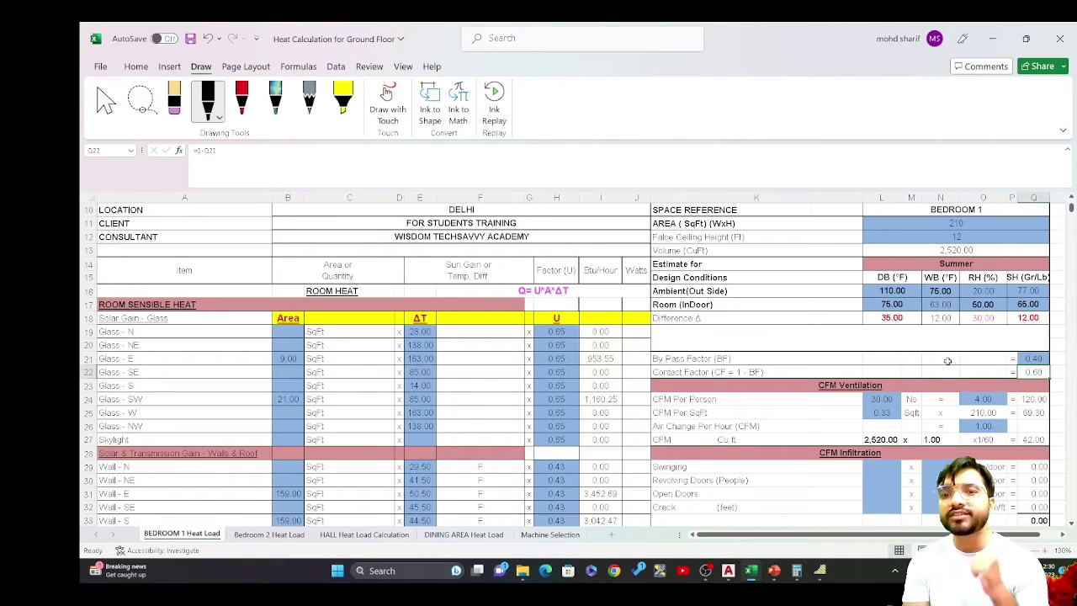
# - Review the Contact Factor row, the Room Sensible Heat and Solar Gain - Glass headings, and the glass Area, ΔT and U columns
pyautogui.click(711, 373)
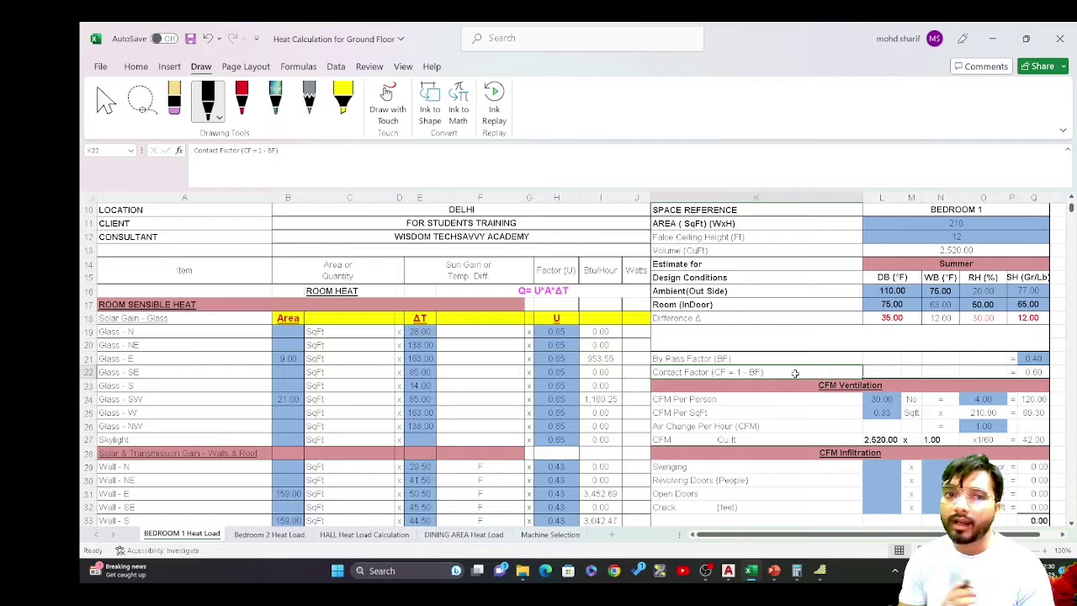
pyautogui.click(176, 304)
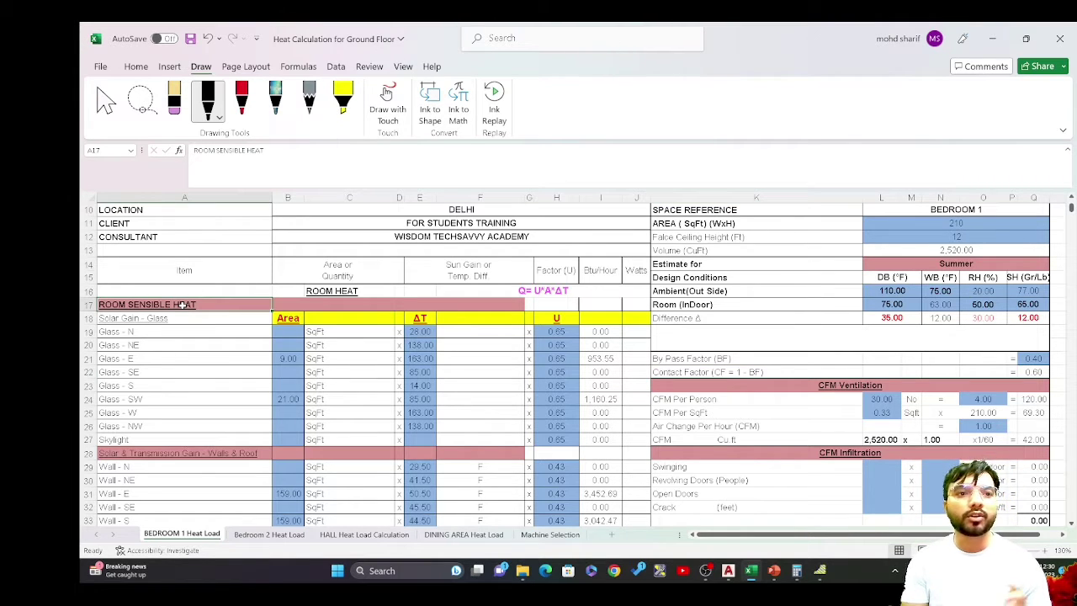
pyautogui.click(153, 319)
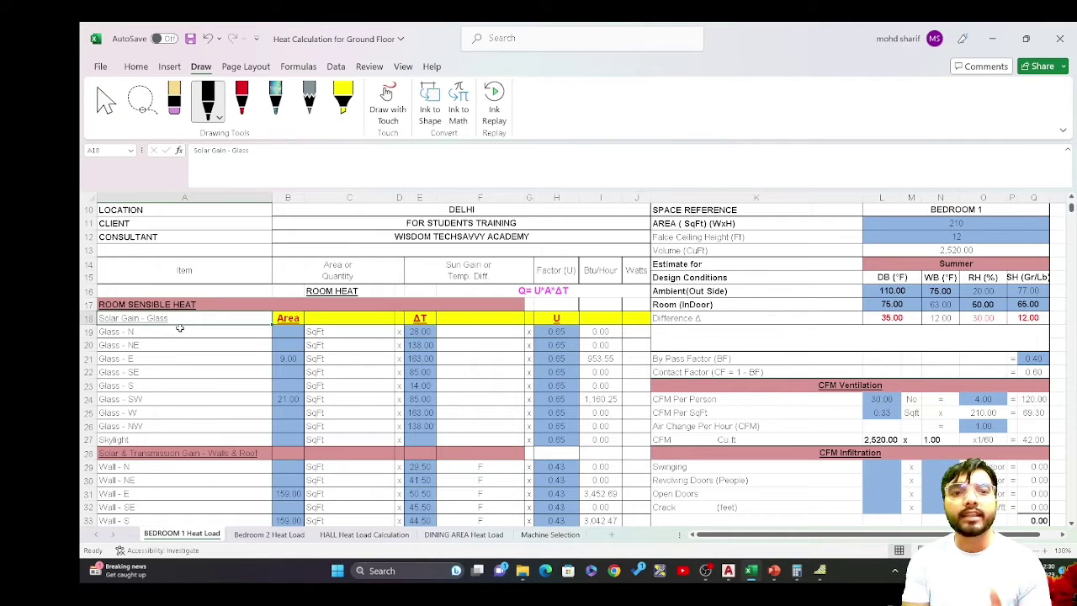
pyautogui.click(288, 318)
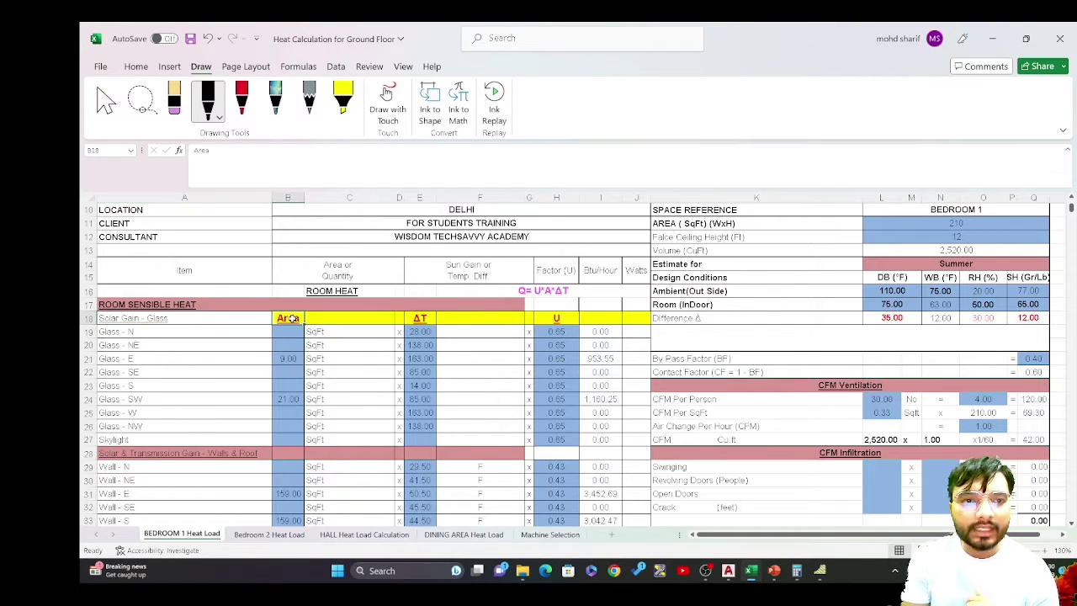
pyautogui.moveTo(290, 318); pyautogui.dragTo(293, 441)
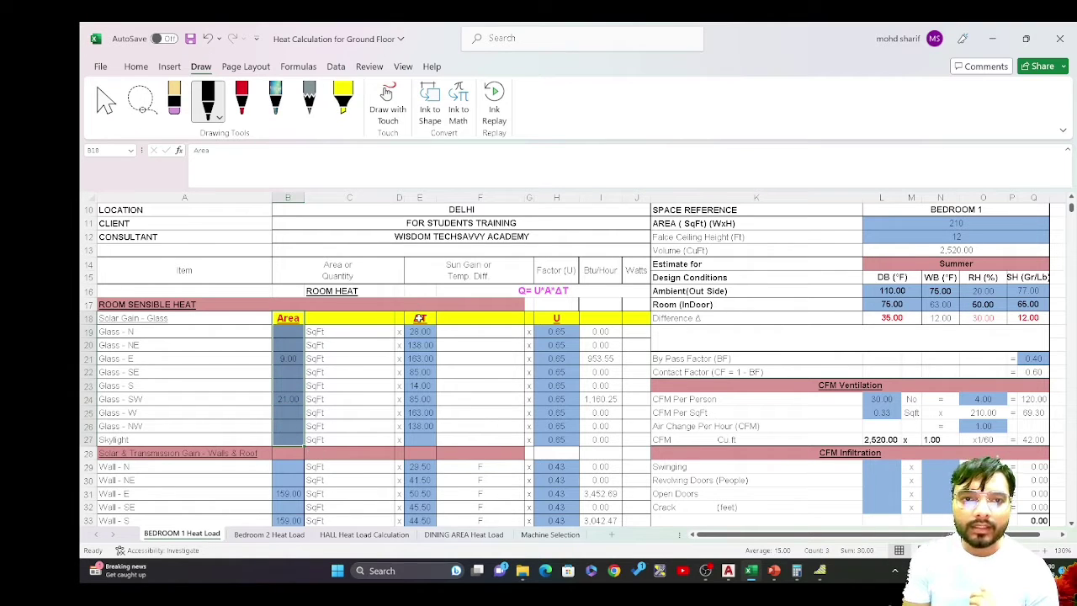
pyautogui.moveTo(419, 319); pyautogui.dragTo(418, 441)
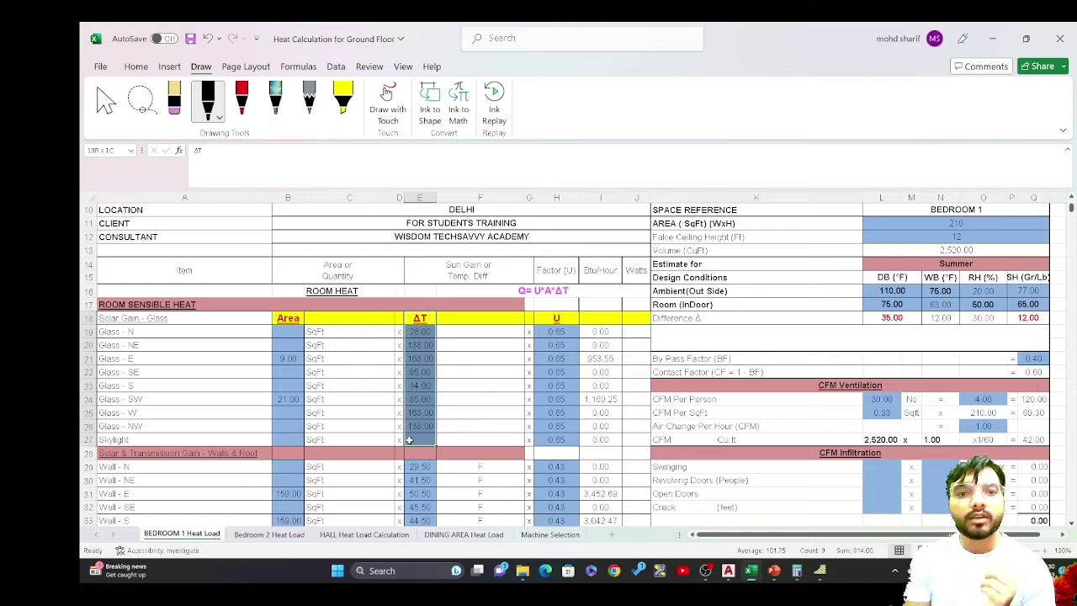
pyautogui.click(419, 439)
pyautogui.moveTo(560, 318); pyautogui.dragTo(559, 435)
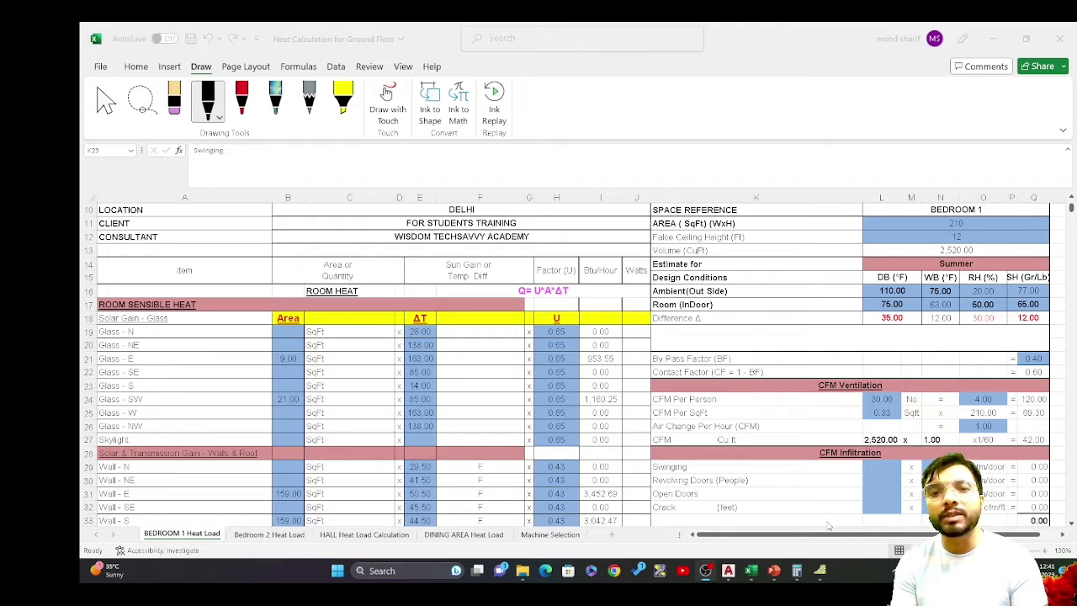
# - Clear the U factors of all glass rows, from Glass - N down to Skylight, in the Excel sheet
pyautogui.click(752, 571)
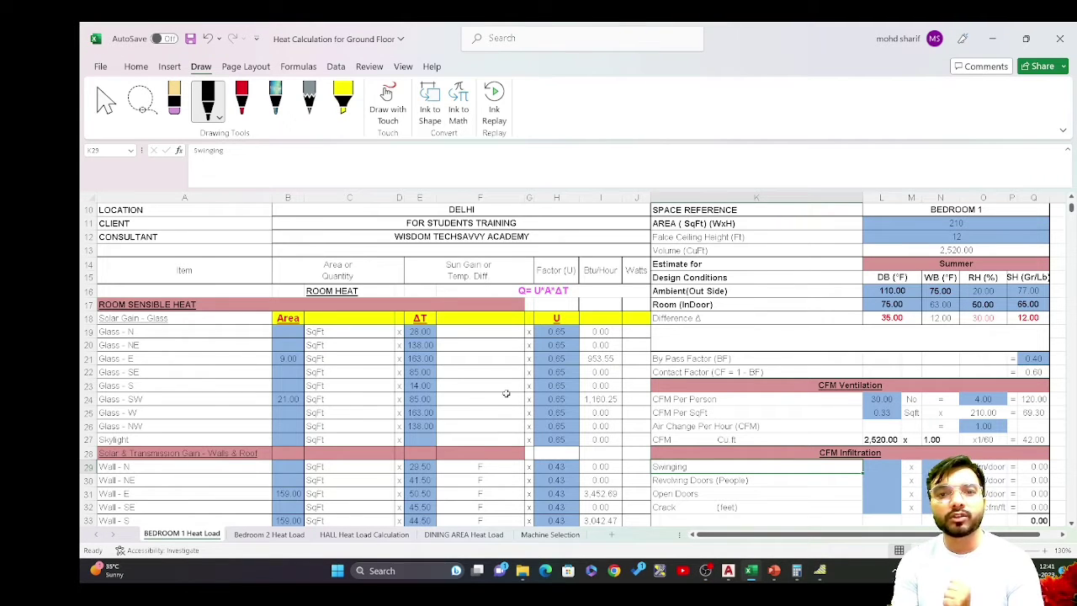
pyautogui.click(556, 333)
pyautogui.moveTo(556, 340); pyautogui.dragTo(548, 446)
pyautogui.press('Delete')
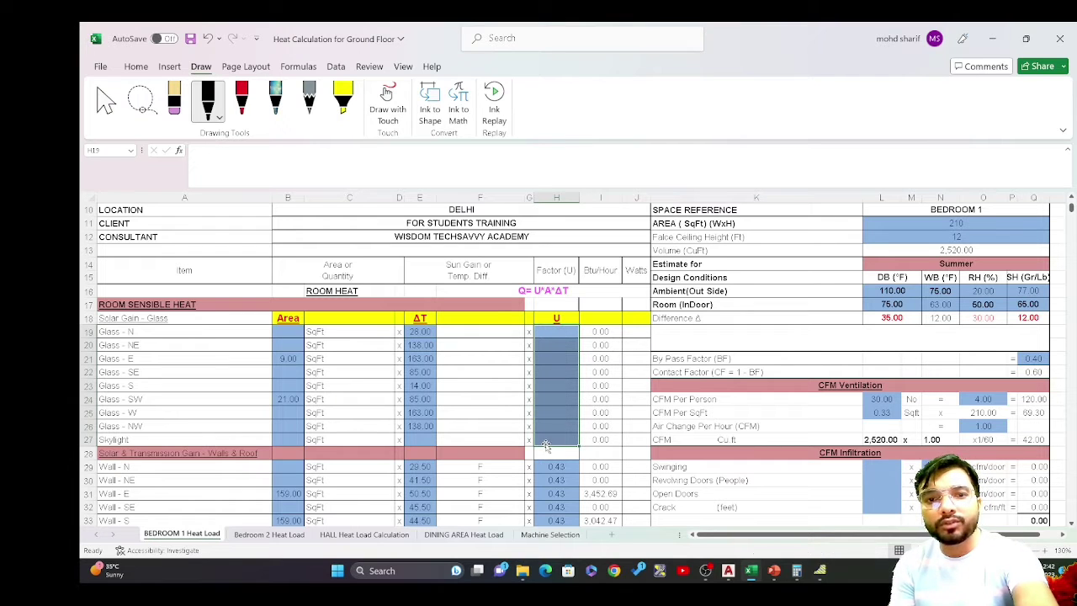
# - Review the ΔT values for Glass - N, NE and E, and select the Glass - N U factor cell
pyautogui.moveTo(420, 331); pyautogui.dragTo(420, 352)
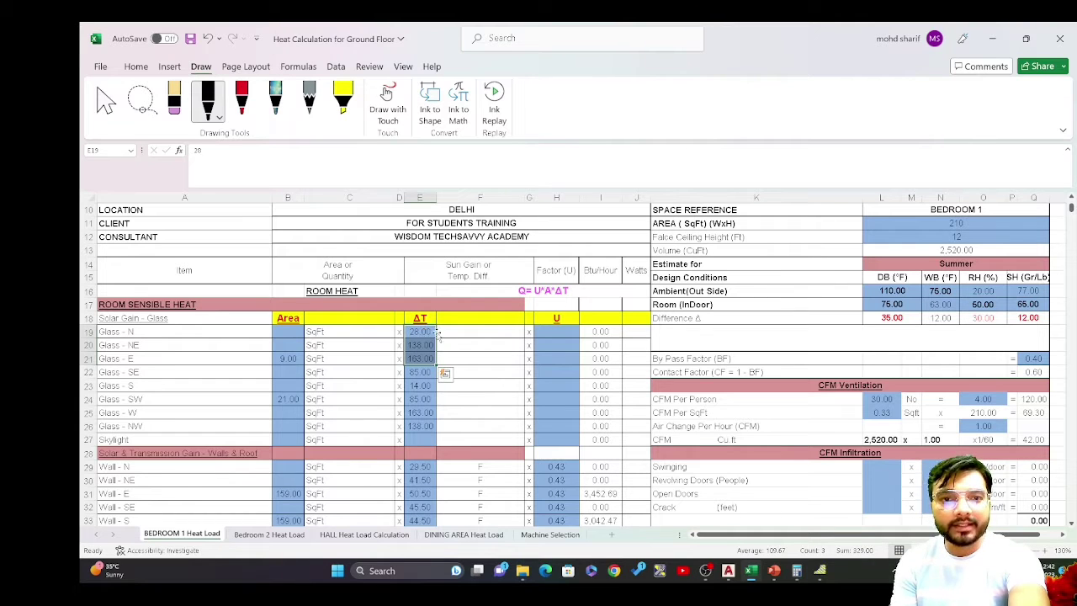
pyautogui.click(515, 340)
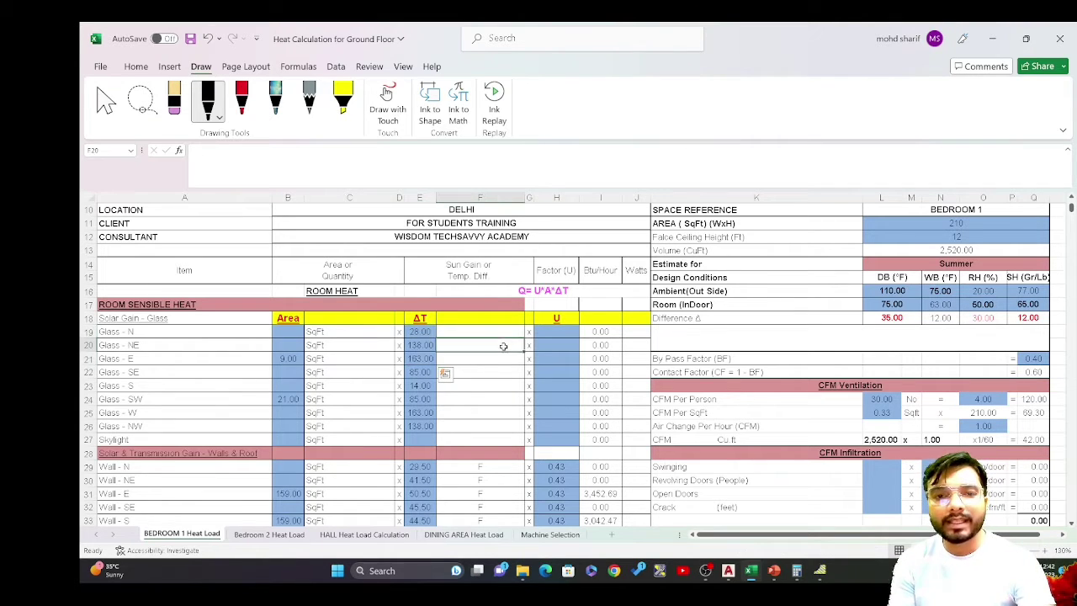
pyautogui.click(549, 330)
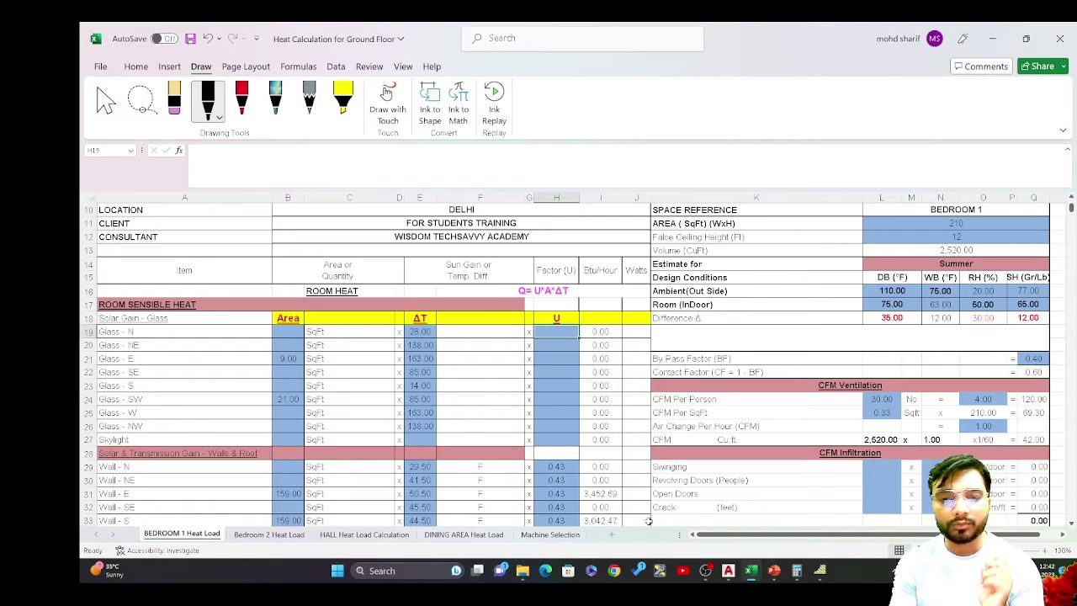
# - Switch to the AutoCAD floor plan and examine the window openings in Bedroom 1's south and east walls, selecting and deselecting each
pyautogui.click(728, 570)
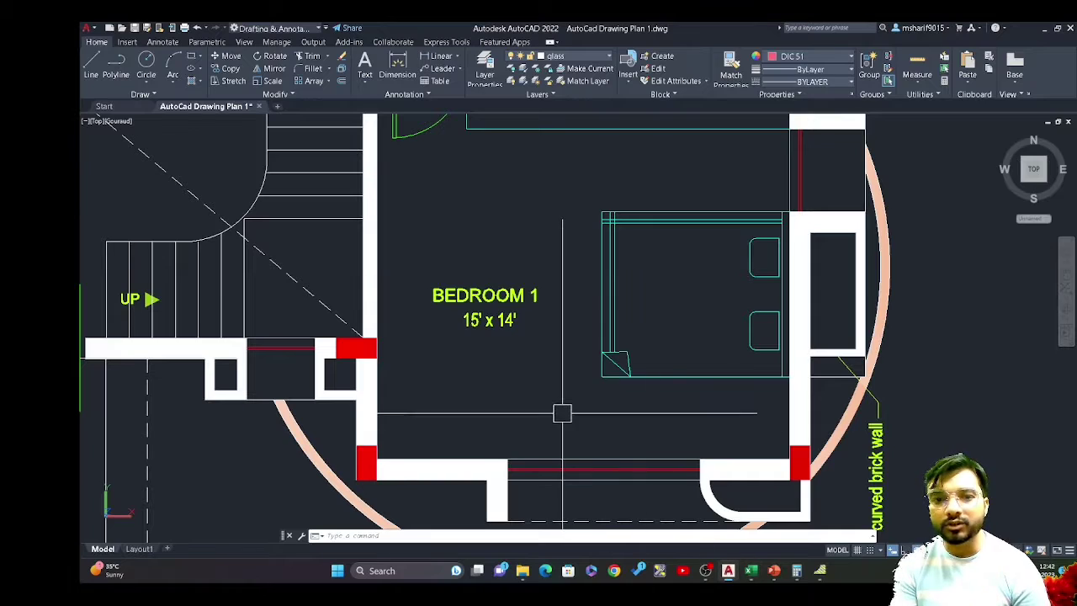
pyautogui.scroll(-2, 562, 413)
pyautogui.moveTo(580, 413)
pyautogui.mouseDown()
pyautogui.moveTo(524, 467)
pyautogui.moveTo(505, 406)
pyautogui.mouseUp()
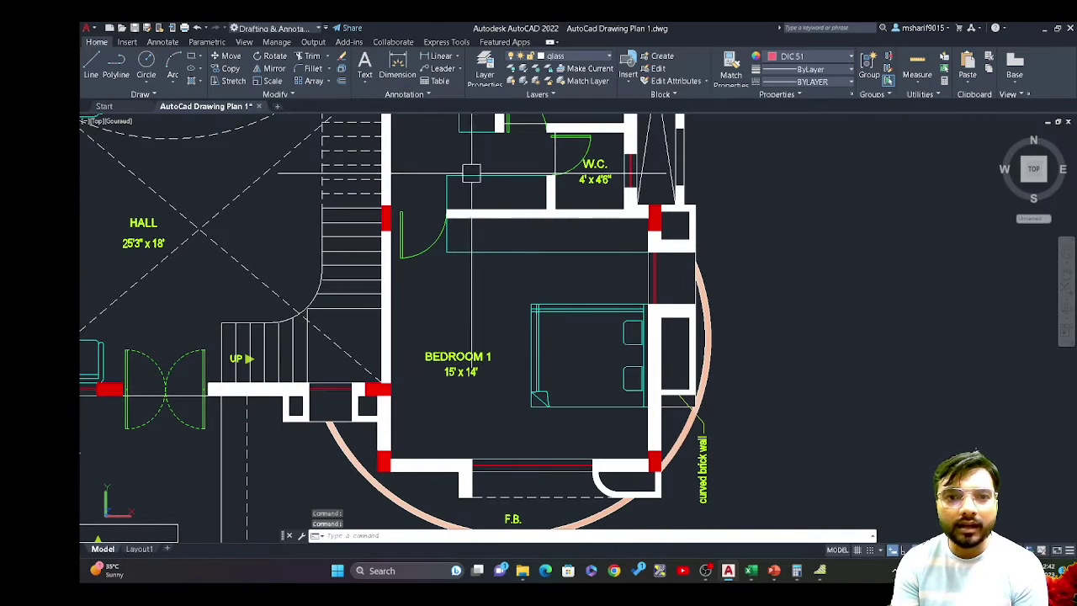
pyautogui.click(601, 438)
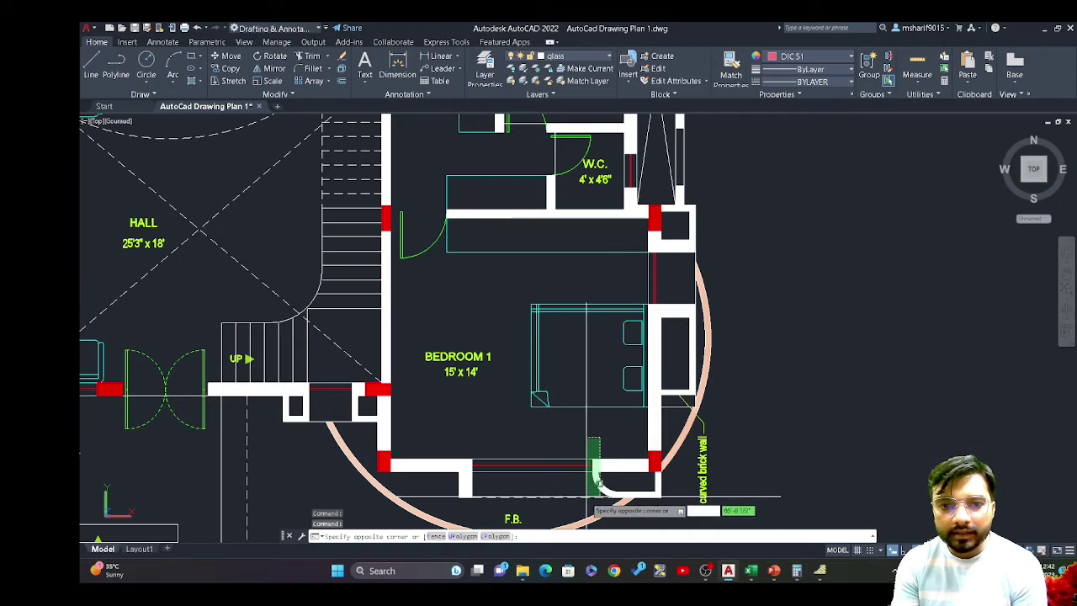
pyautogui.click(446, 505)
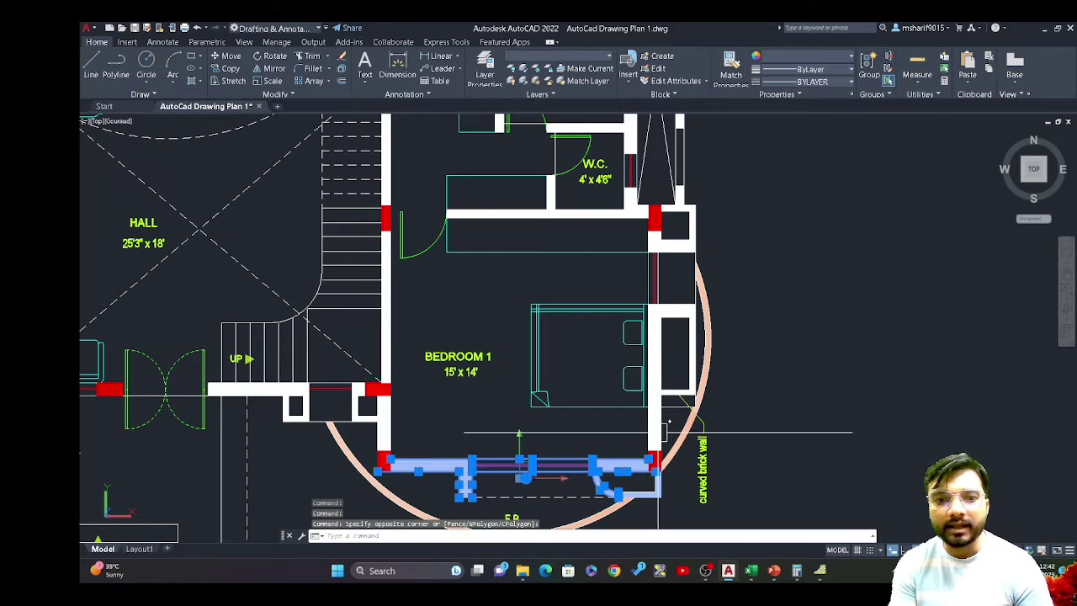
pyautogui.press('Escape')
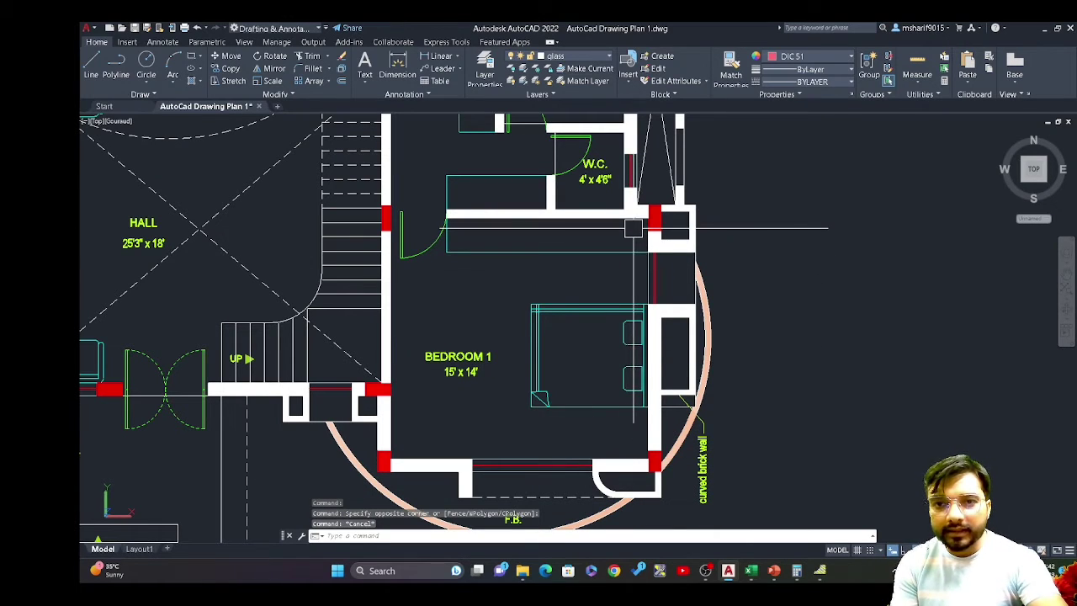
pyautogui.click(655, 274)
pyautogui.click(644, 327)
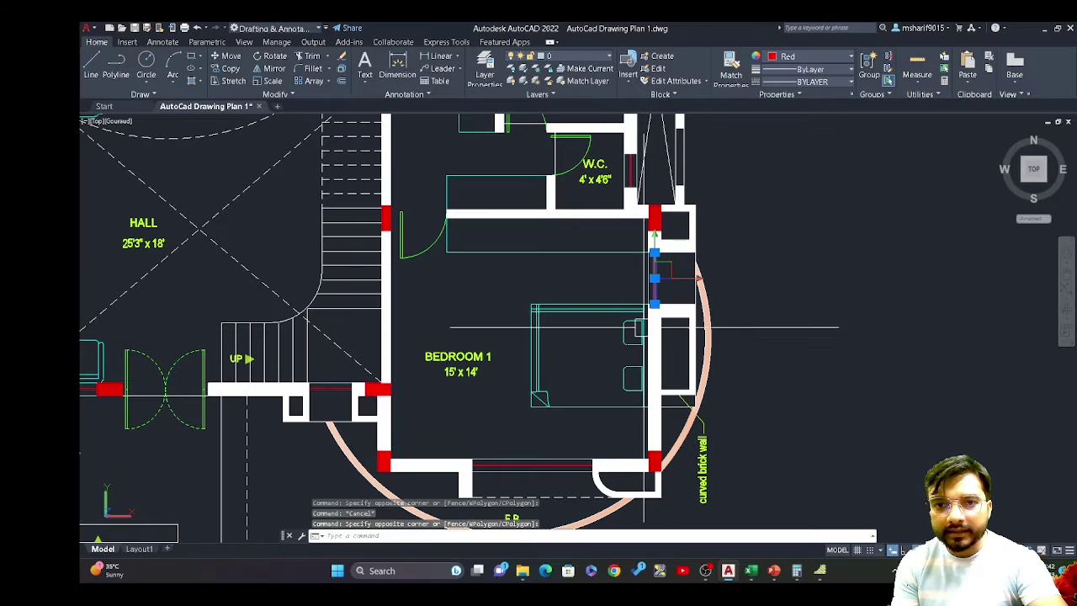
pyautogui.press('Escape')
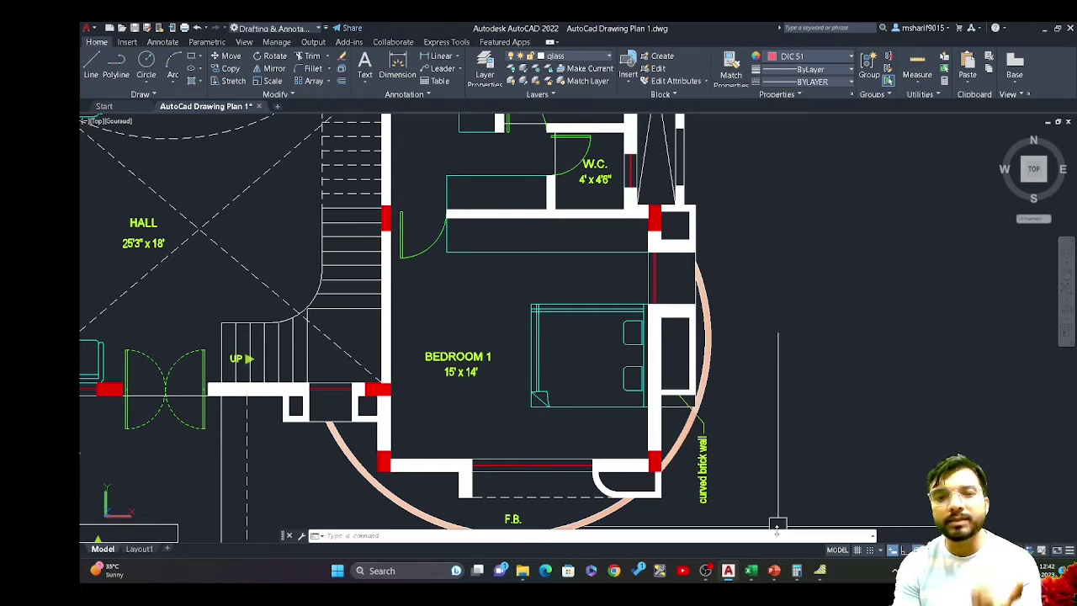
# - Switch to the PowerPoint handbook slides, find Table 1.8 on solar heat gain through glass, and underline its title in green
pyautogui.click(773, 570)
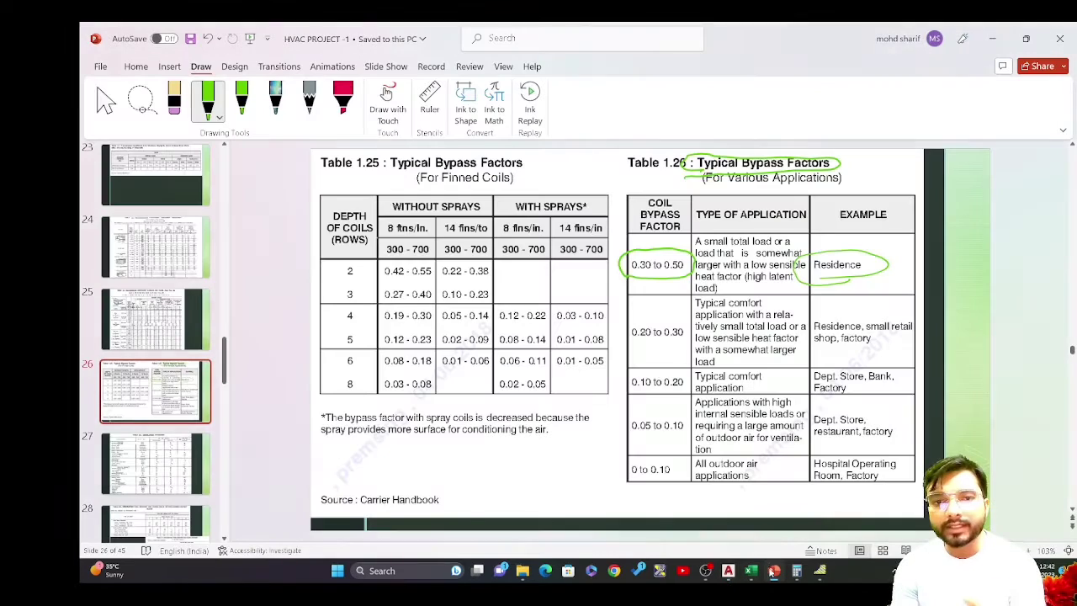
pyautogui.scroll(5, 319, 278)
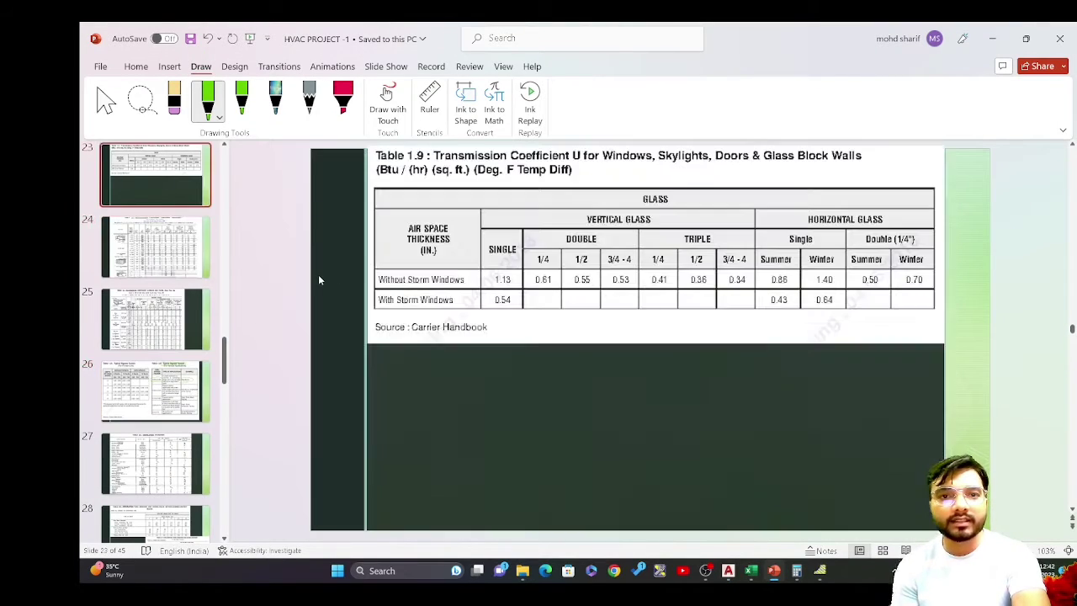
pyautogui.scroll(1, 319, 279)
pyautogui.scroll(-2, 319, 279)
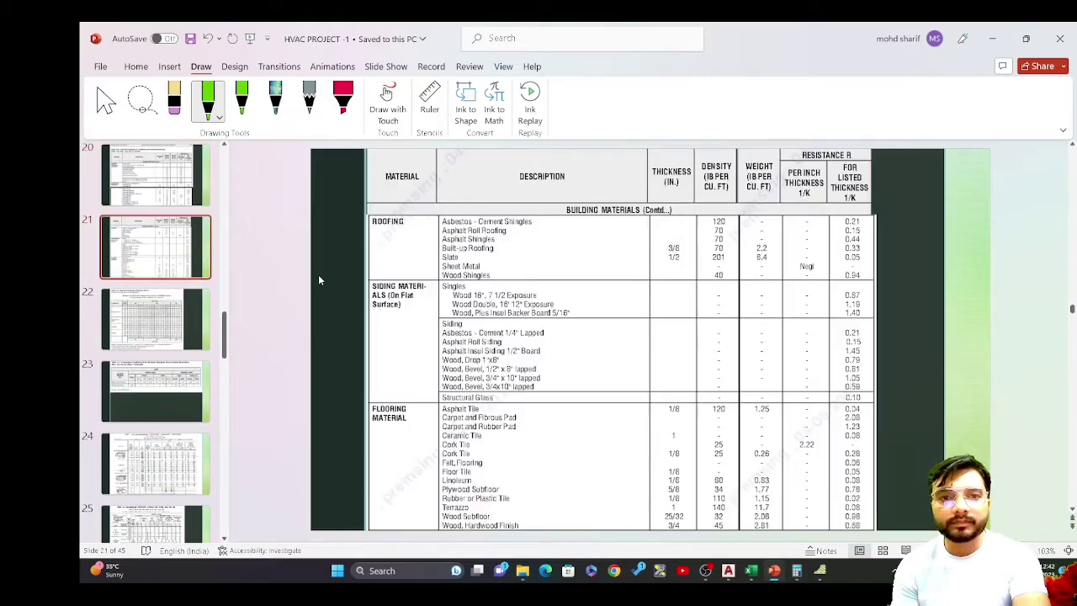
pyautogui.scroll(5, 319, 280)
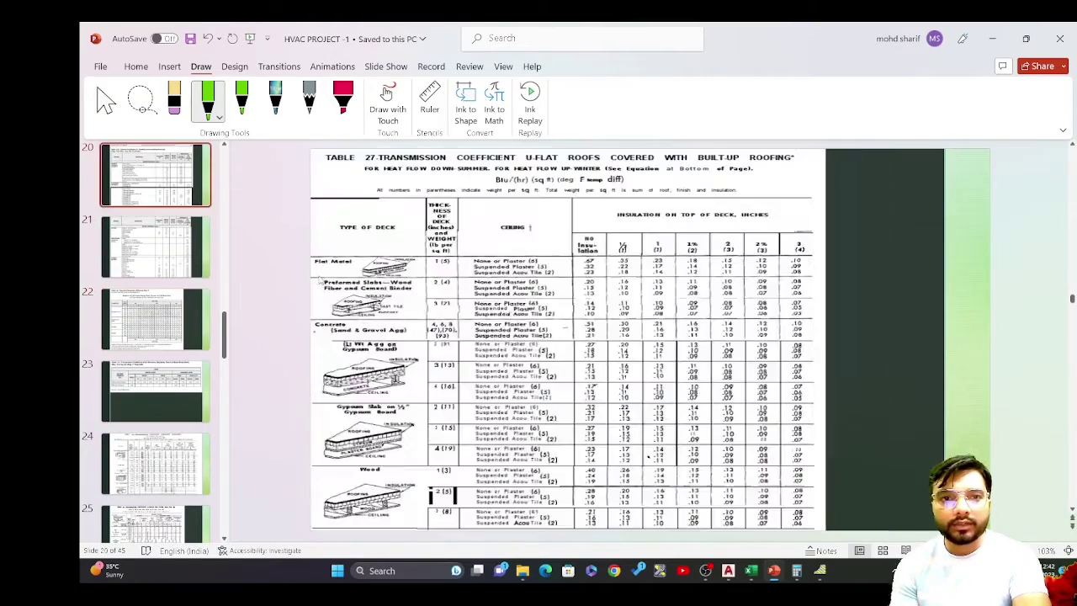
pyautogui.scroll(5, 319, 278)
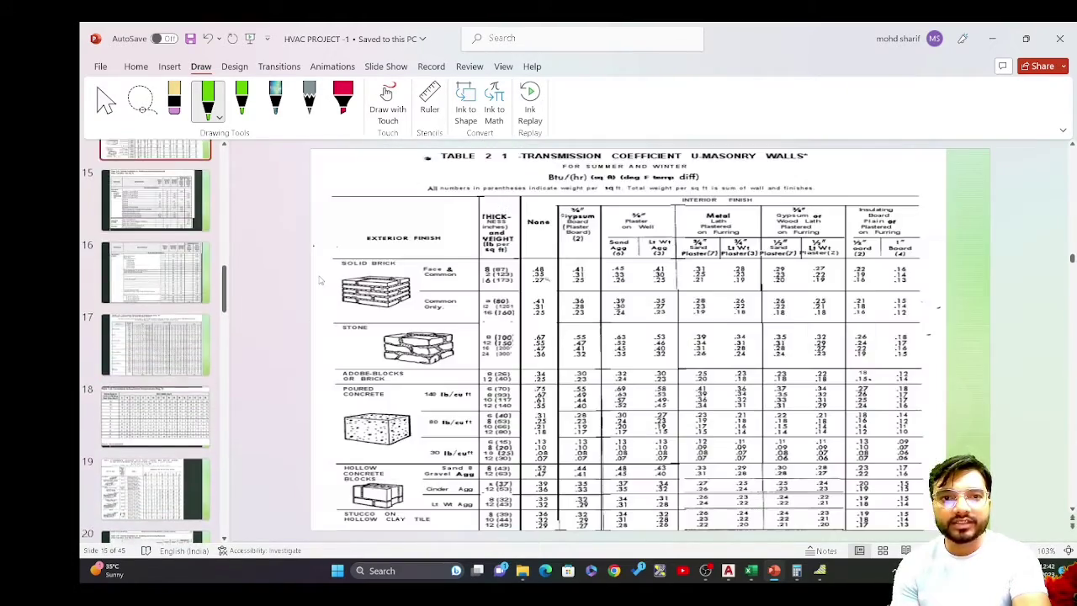
pyautogui.scroll(1, 318, 274)
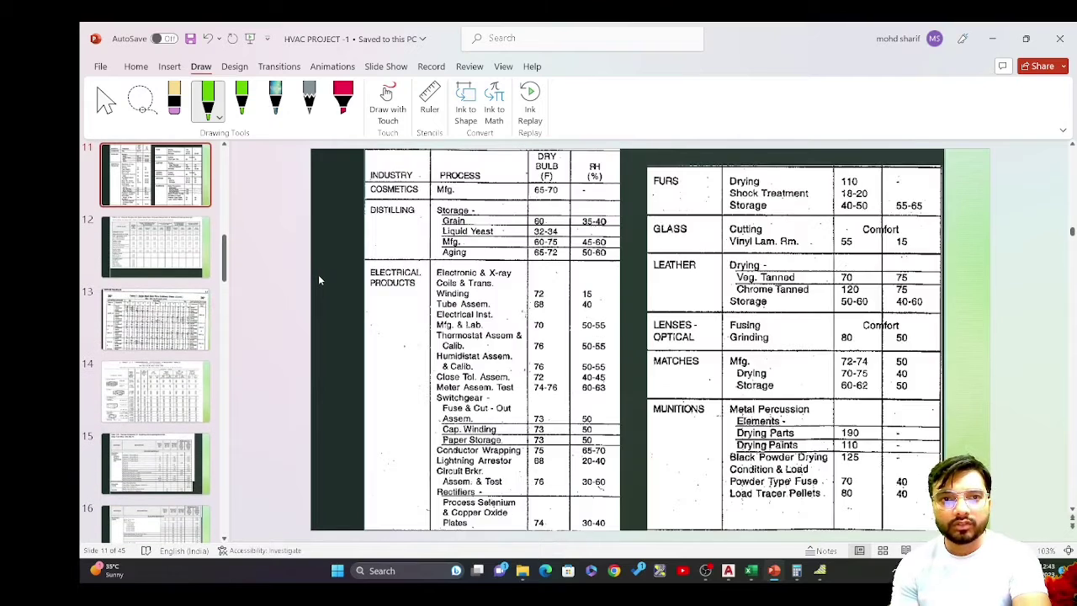
pyautogui.scroll(-1, 319, 274)
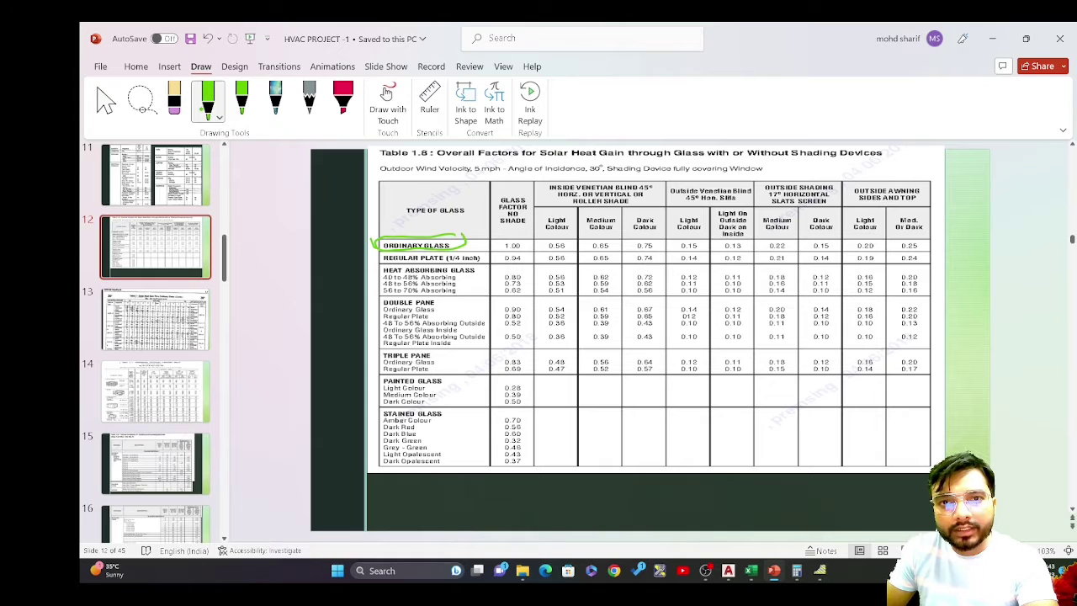
pyautogui.moveTo(457, 159); pyautogui.dragTo(725, 155)
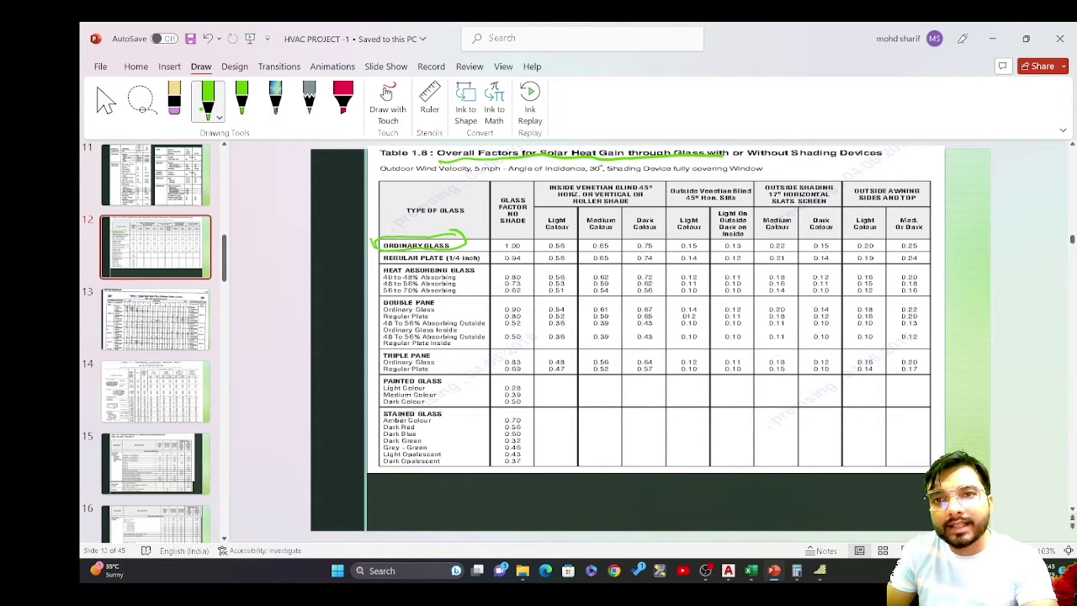
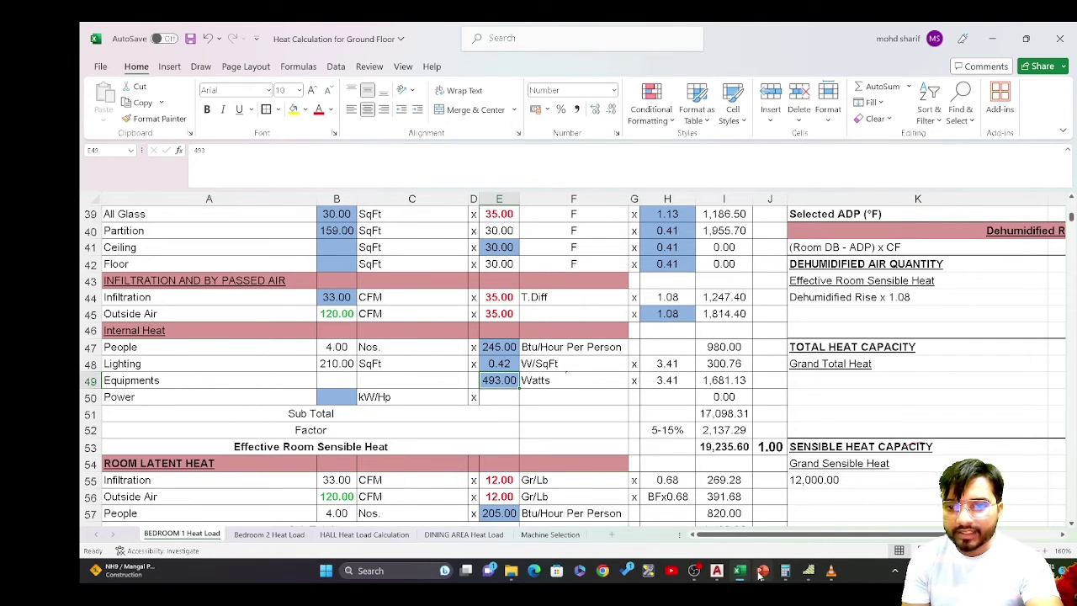
# - Switch from Excel to the PowerPoint handbook slides and mark the Light-density Computers and Monitors rows and their loads in Table 1.33
pyautogui.moveTo(761, 572)
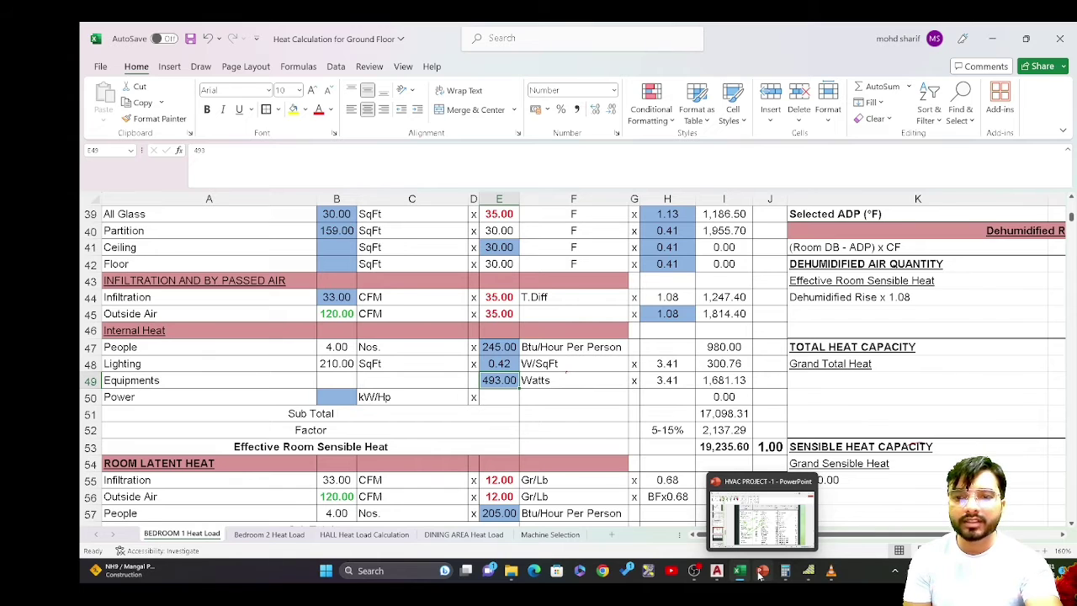
pyautogui.click(761, 572)
pyautogui.press('pagedown')
pyautogui.press('pagedown')
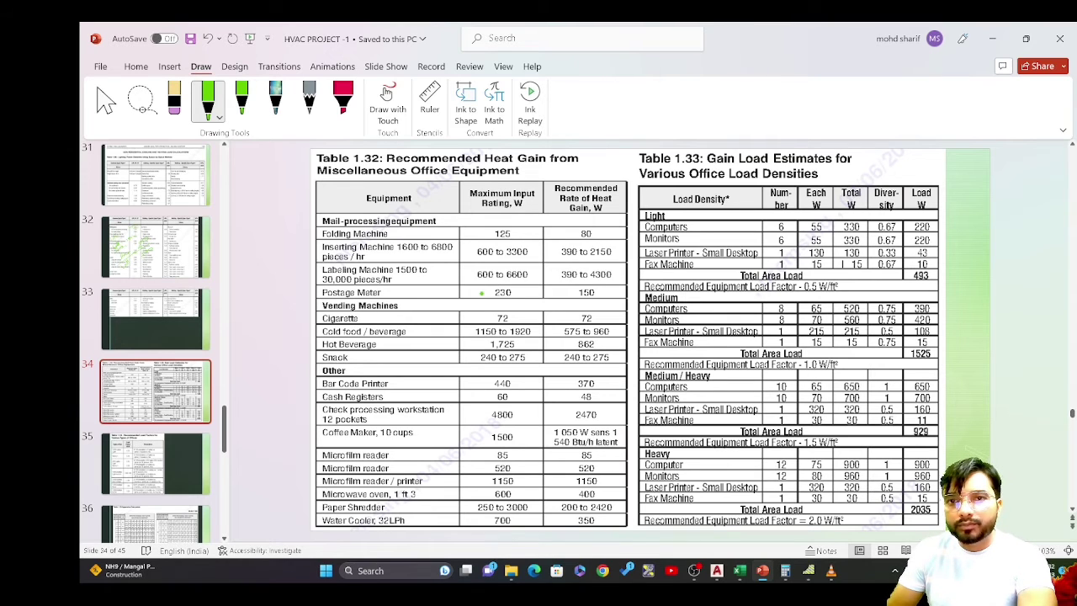
pyautogui.moveTo(640, 224); pyautogui.dragTo(663, 231)
pyautogui.moveTo(939, 226); pyautogui.dragTo(954, 219)
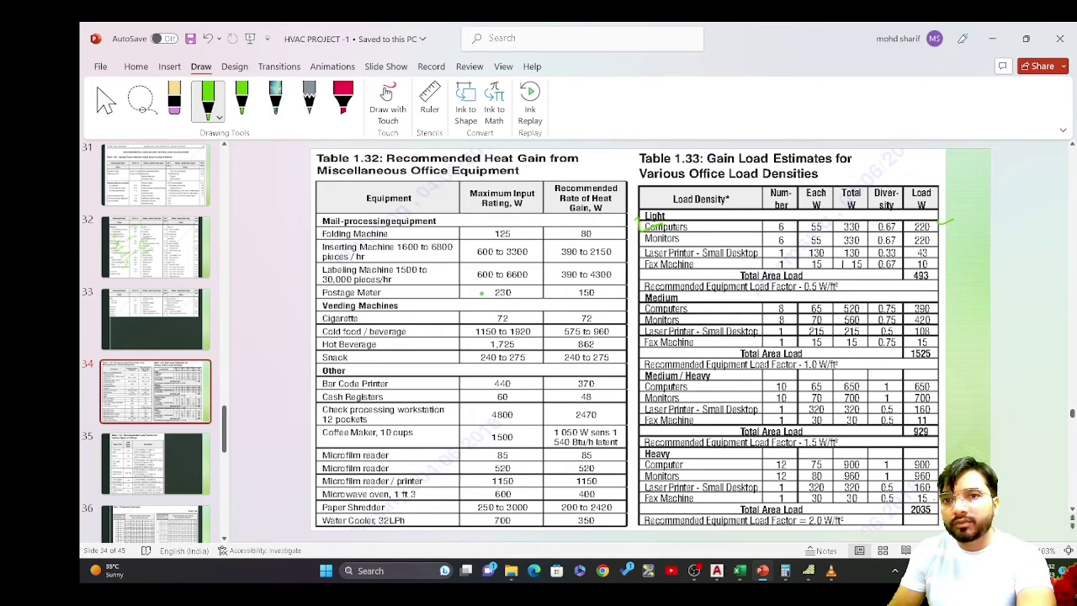
pyautogui.moveTo(640, 236); pyautogui.dragTo(678, 244)
pyautogui.moveTo(932, 237); pyautogui.dragTo(942, 234)
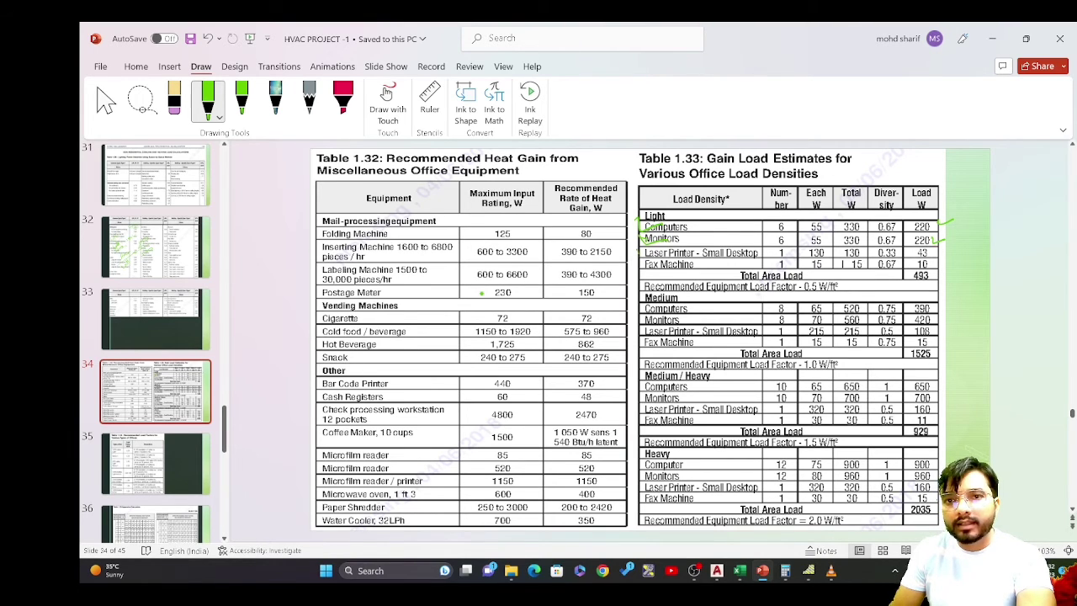
# - Mark the Light-density Laser Printer row, bracket the Computers and Monitors loads, and handwrite 440 beside them
pyautogui.moveTo(638, 256); pyautogui.dragTo(657, 251)
pyautogui.moveTo(915, 220); pyautogui.dragTo(931, 238)
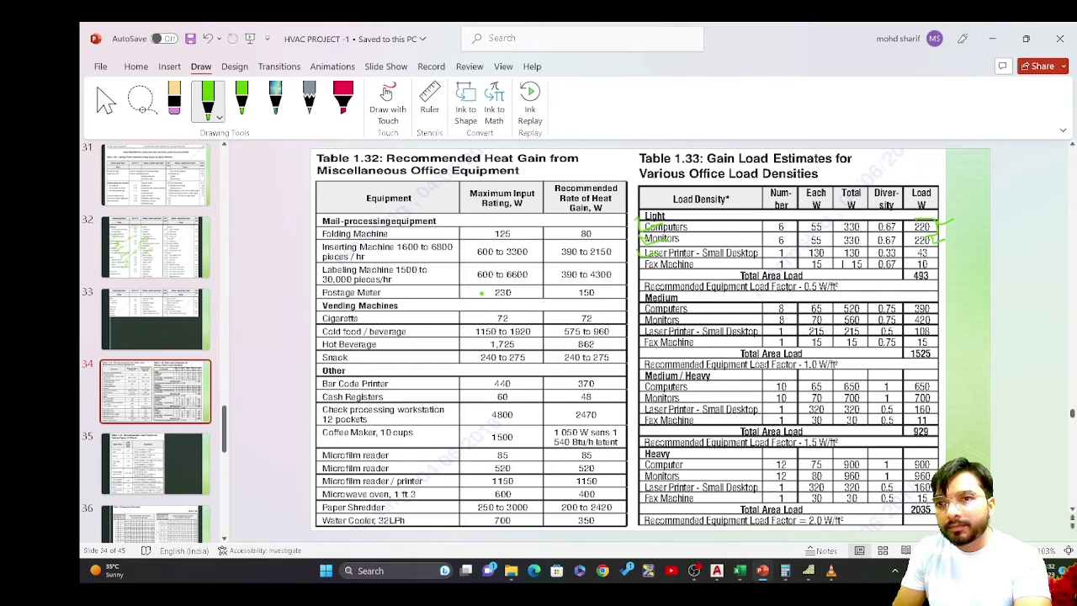
pyautogui.moveTo(957, 227)
pyautogui.mouseDown()
pyautogui.moveTo(973, 243)
pyautogui.moveTo(981, 228)
pyautogui.mouseUp()
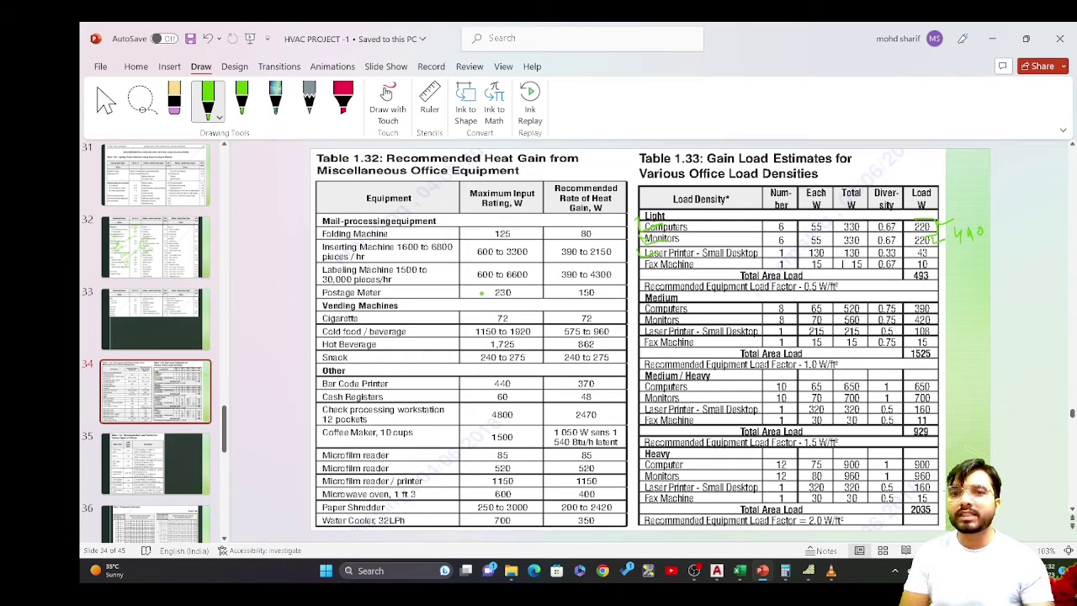
# - Switch back to the Excel heat load sheet and set the Equipments load under Internal Heat to 440 watts
pyautogui.click(765, 573)
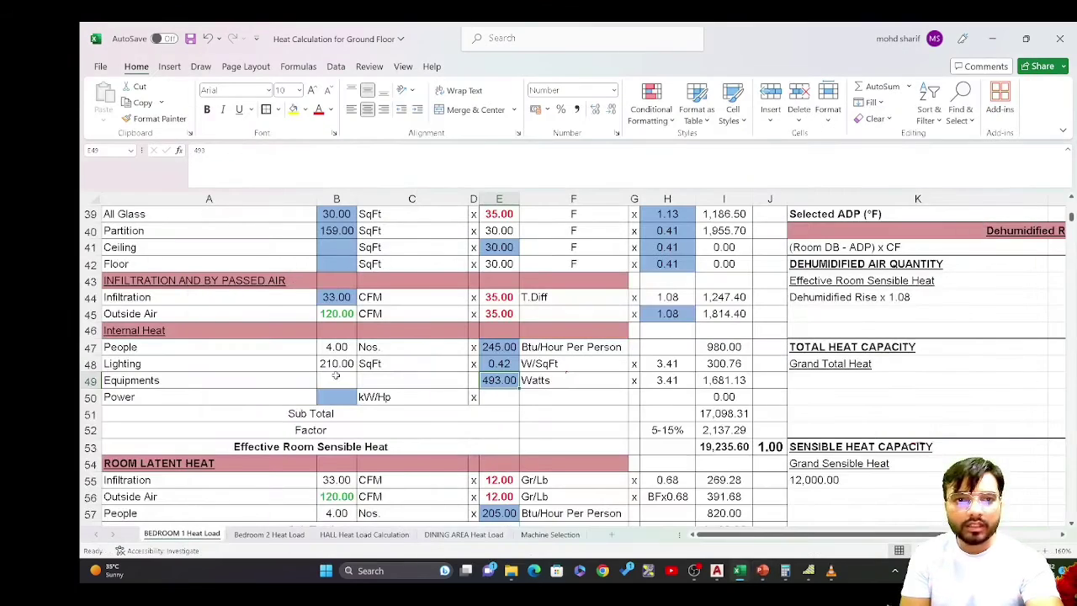
pyautogui.click(509, 395)
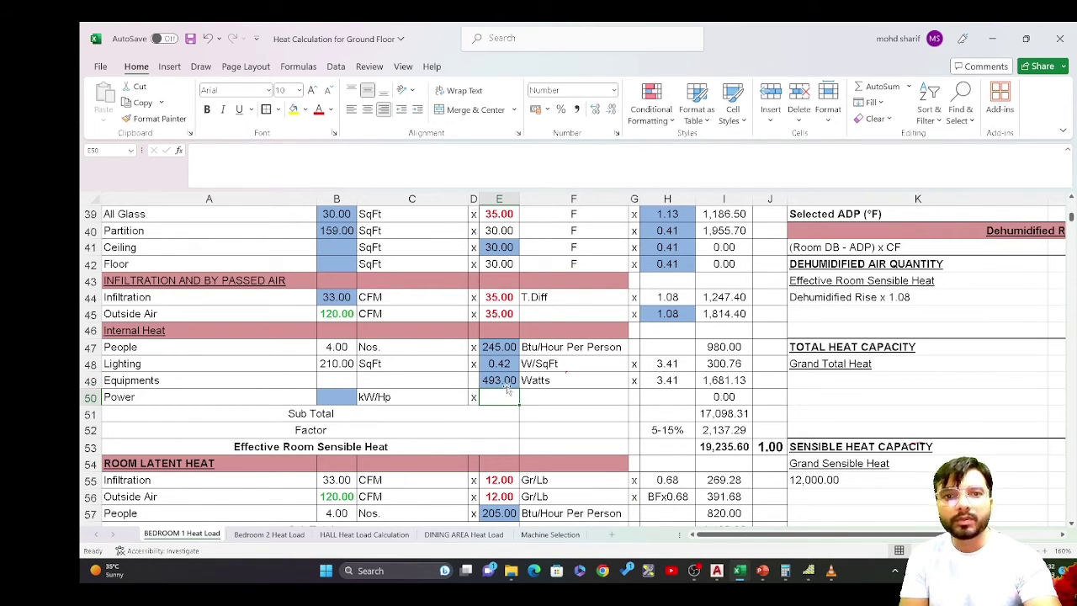
pyautogui.click(503, 381)
pyautogui.write('440')
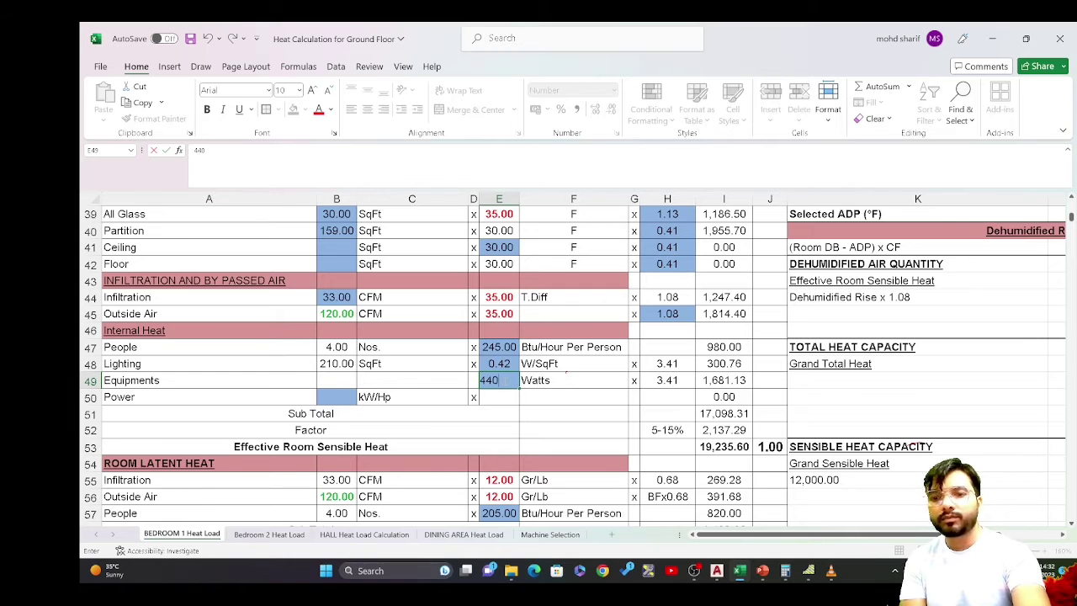
pyautogui.press('Return')
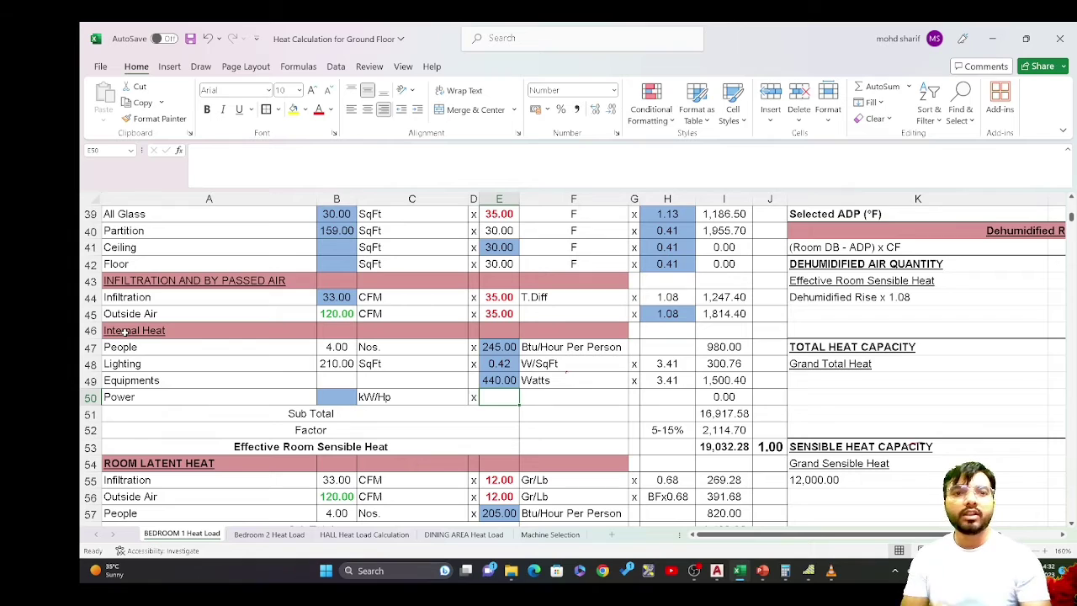
# - Clear the Btu/Hour Per Person value in the People row under Room Latent Heat
pyautogui.scroll(-3, 125, 333)
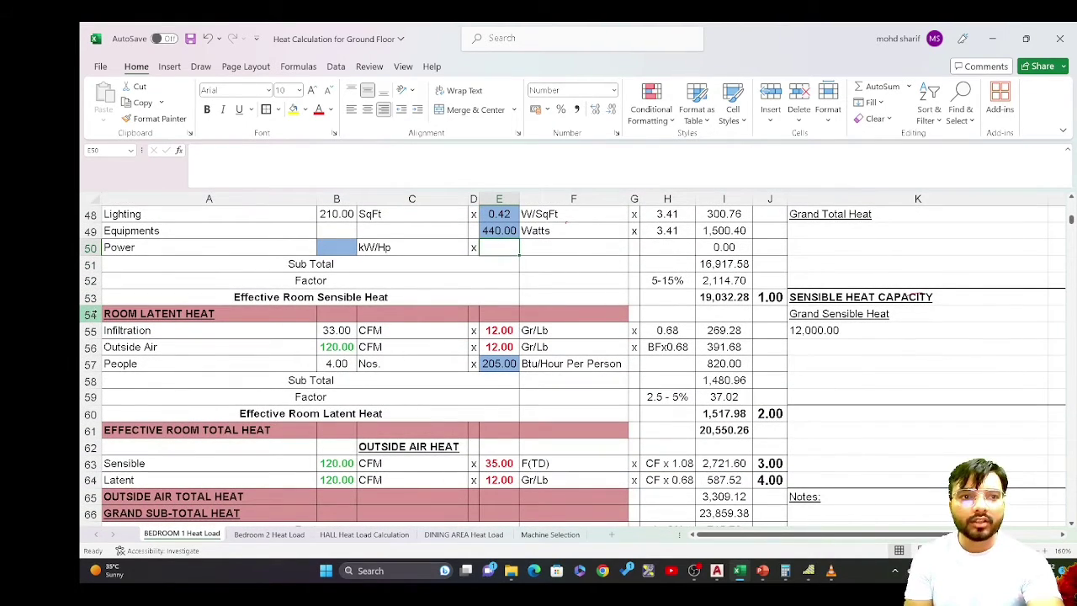
pyautogui.click(494, 363)
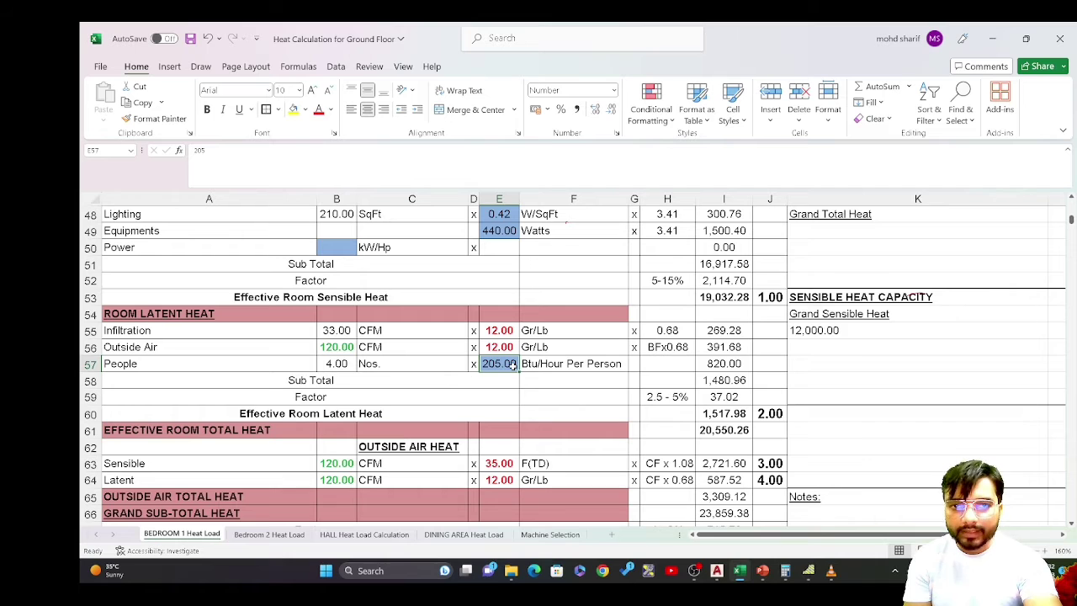
pyautogui.press('Delete')
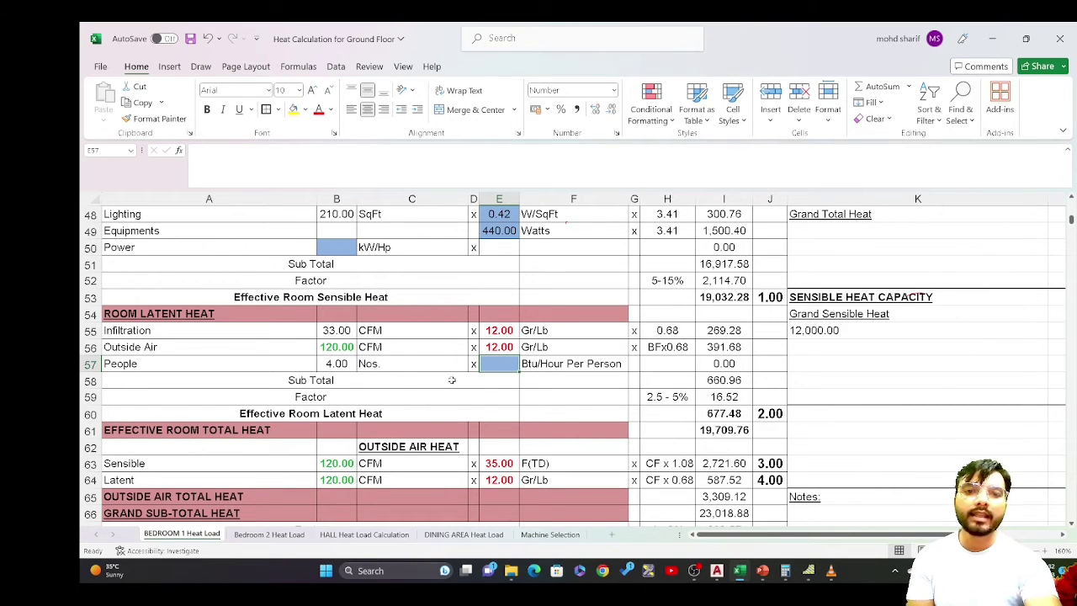
# - Switch to PowerPoint's Table 1.24, circle the 75F Latent heading, and circle and tick the office worker latent value 205
pyautogui.click(763, 573)
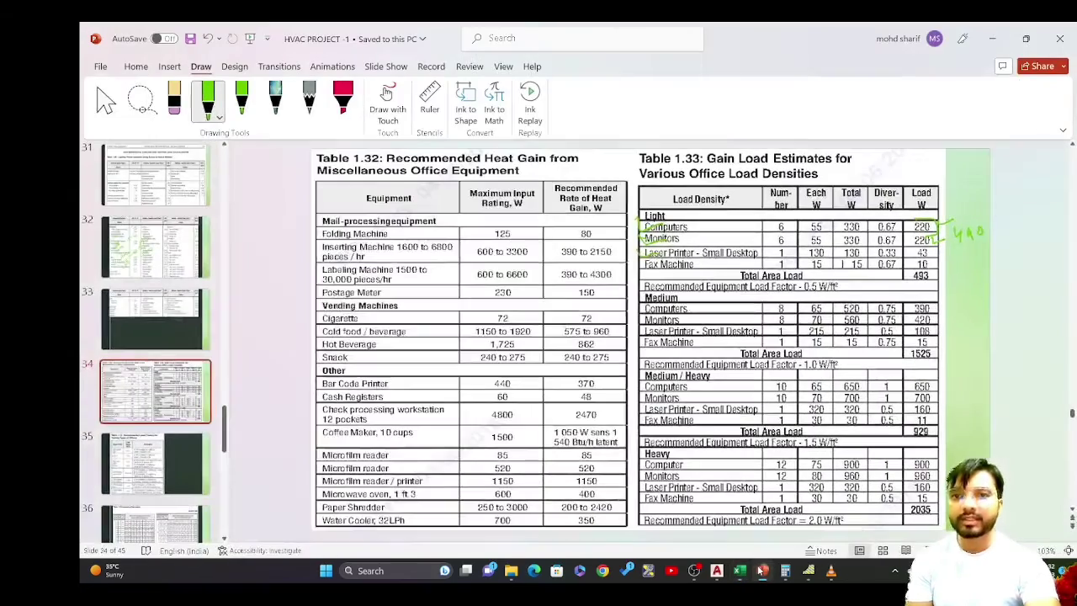
pyautogui.press('pageup')
pyautogui.press('pageup')
pyautogui.press('pageup')
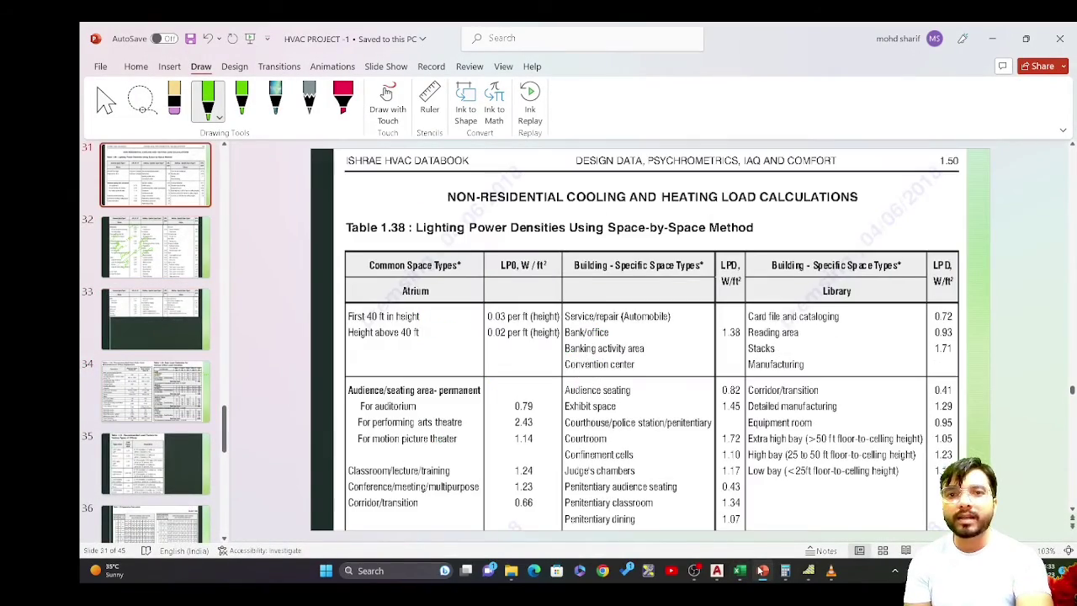
pyautogui.press('pageup')
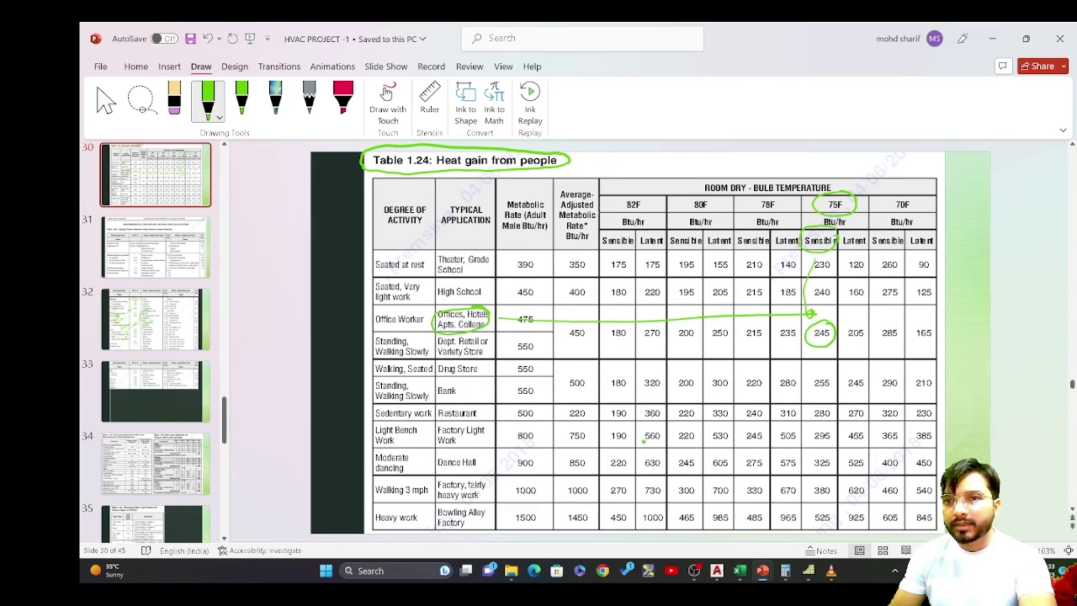
pyautogui.moveTo(864, 227)
pyautogui.mouseDown()
pyautogui.moveTo(842, 244)
pyautogui.moveTo(875, 238)
pyautogui.moveTo(869, 229)
pyautogui.mouseUp()
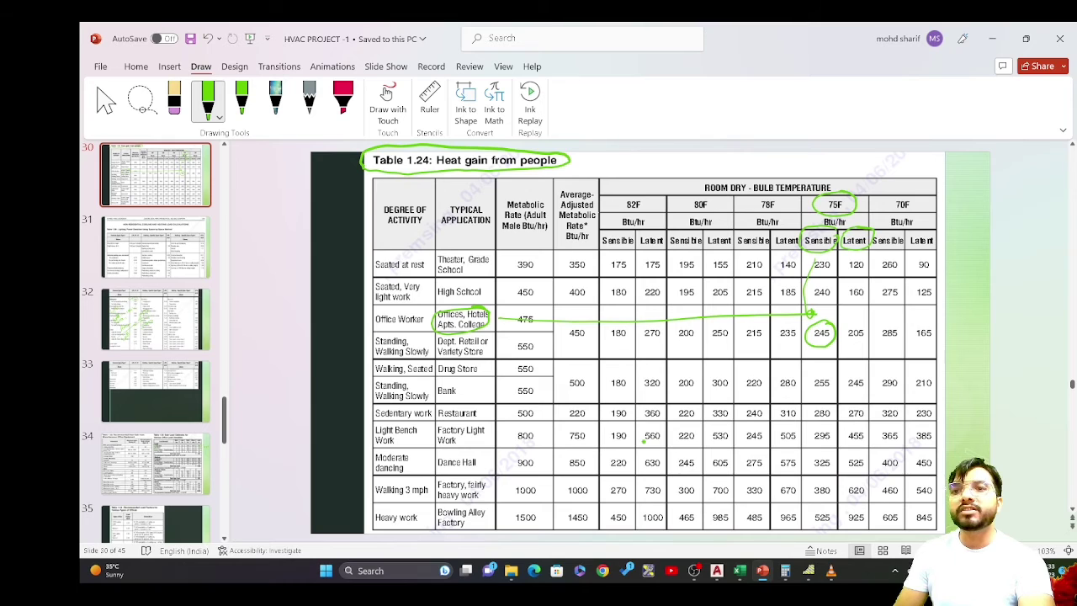
pyautogui.moveTo(863, 323)
pyautogui.mouseDown()
pyautogui.moveTo(842, 328)
pyautogui.moveTo(863, 347)
pyautogui.moveTo(857, 308)
pyautogui.mouseUp()
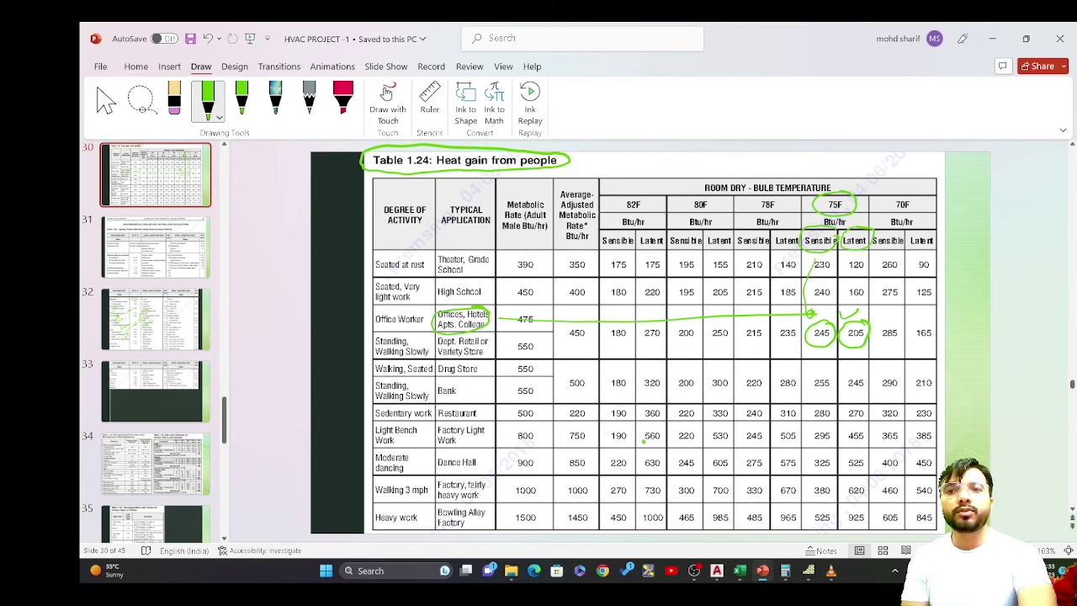
# - Switch back to Excel and enter 205 Btu/hour per person in the People row under Room Latent Heat
pyautogui.click(739, 573)
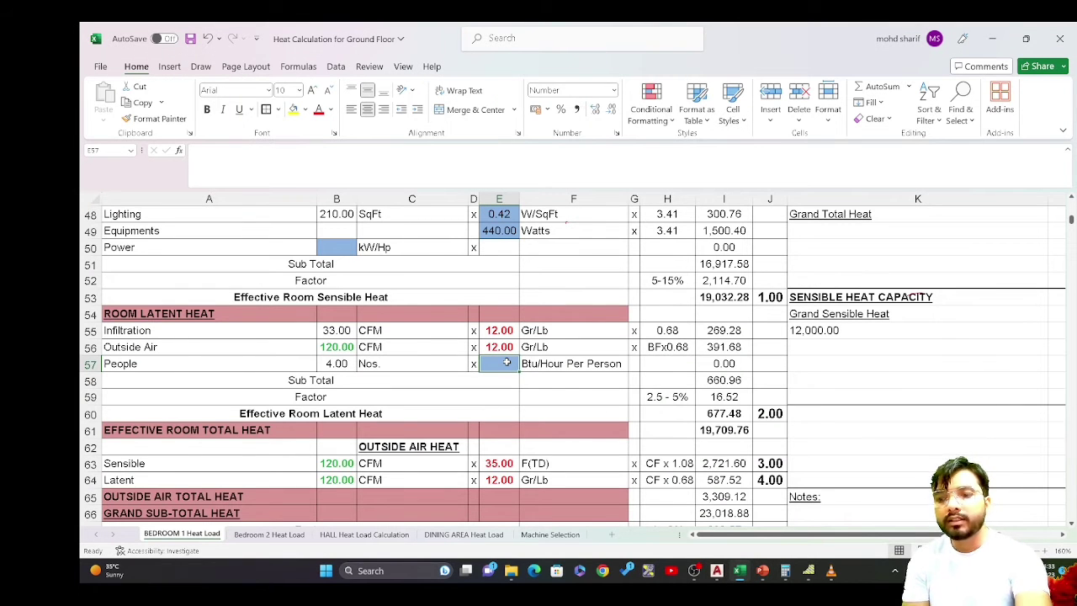
pyautogui.write('205')
pyautogui.press('Return')
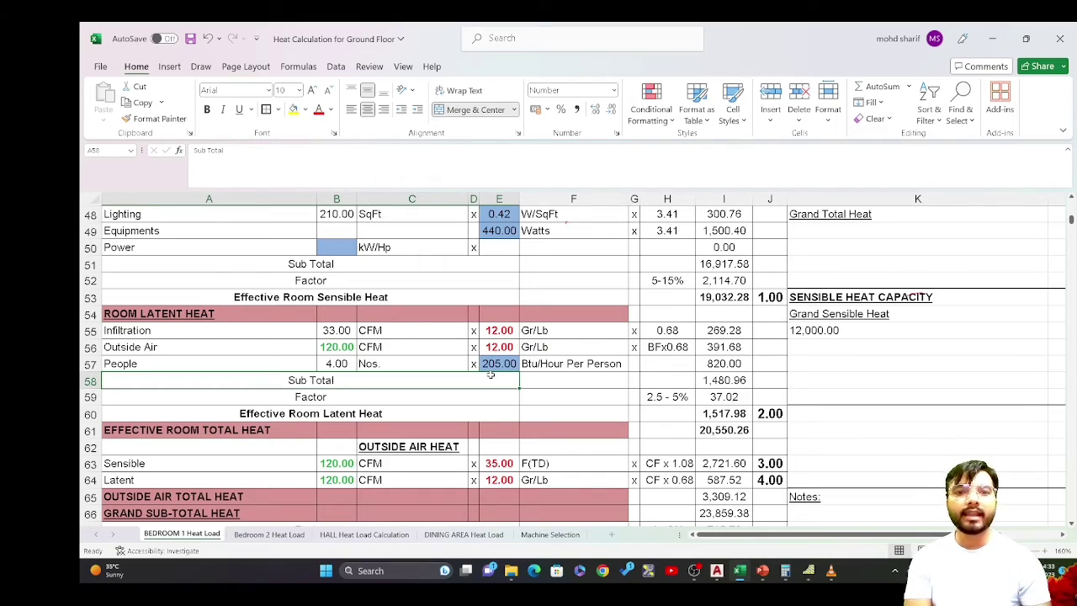
# - Review the heat load rows and the Supply CFM from Machine section, and select the Effective Room Sensible Heat Factor result cell
pyautogui.scroll(-2, 490, 374)
pyautogui.scroll(2, 492, 383)
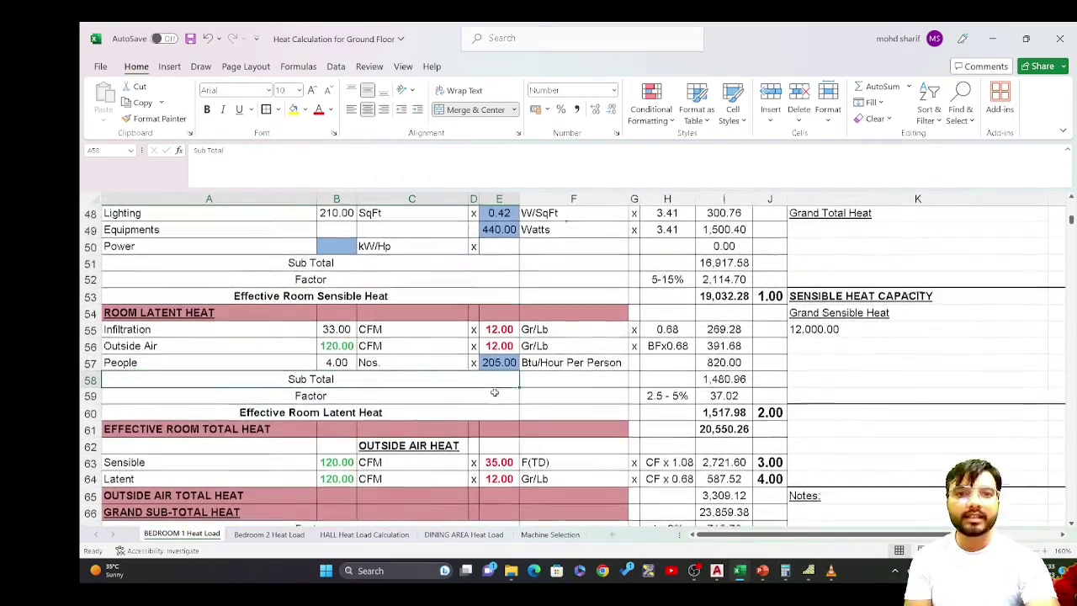
pyautogui.scroll(1, 494, 393)
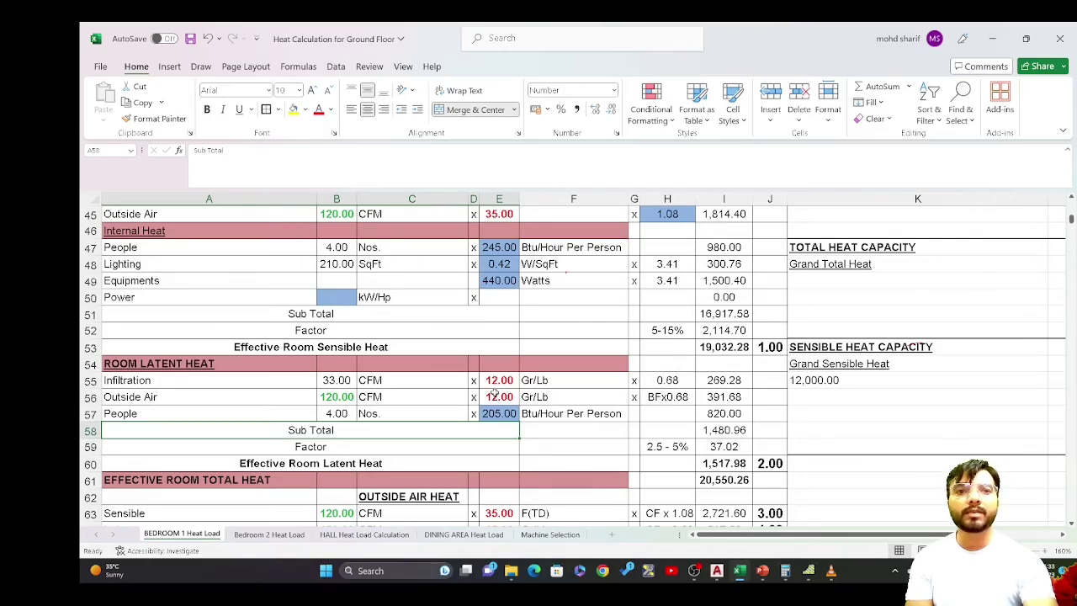
pyautogui.scroll(3, 746, 443)
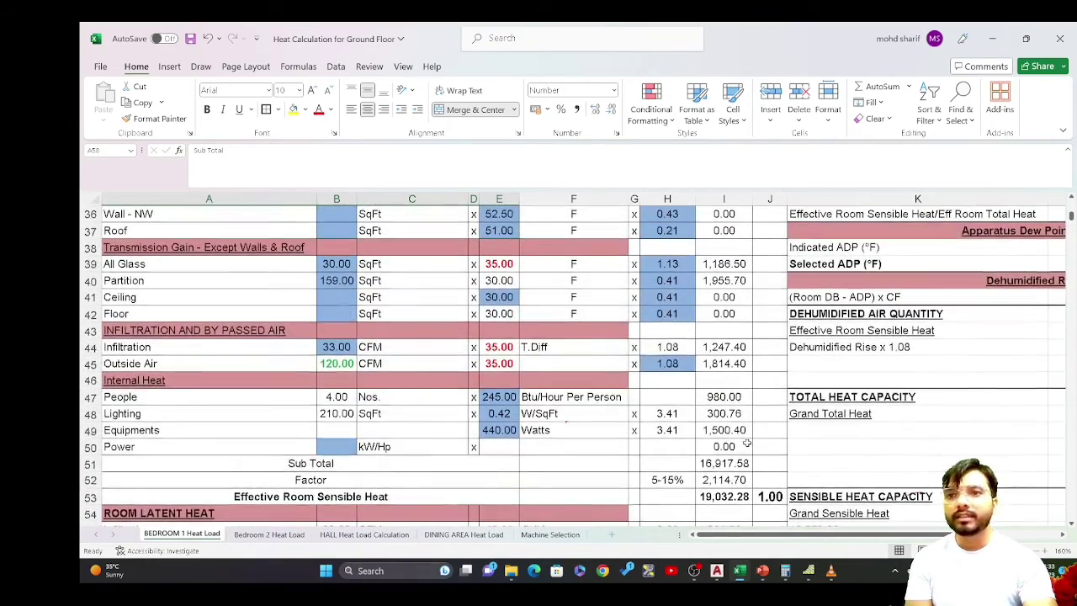
pyautogui.scroll(1, 747, 444)
pyautogui.moveTo(788, 535); pyautogui.dragTo(847, 539)
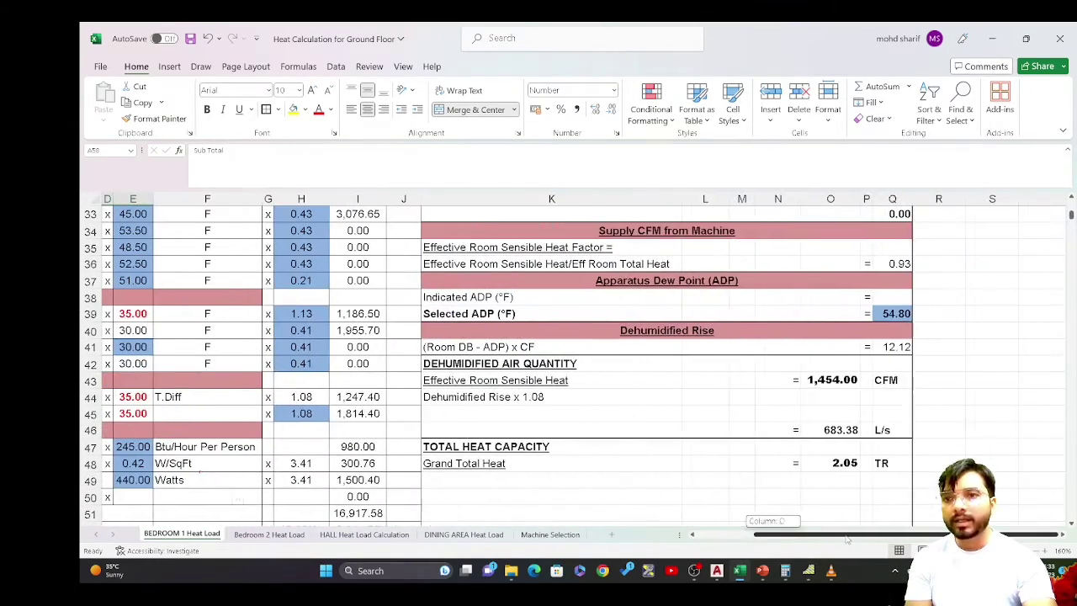
pyautogui.scroll(3, 806, 443)
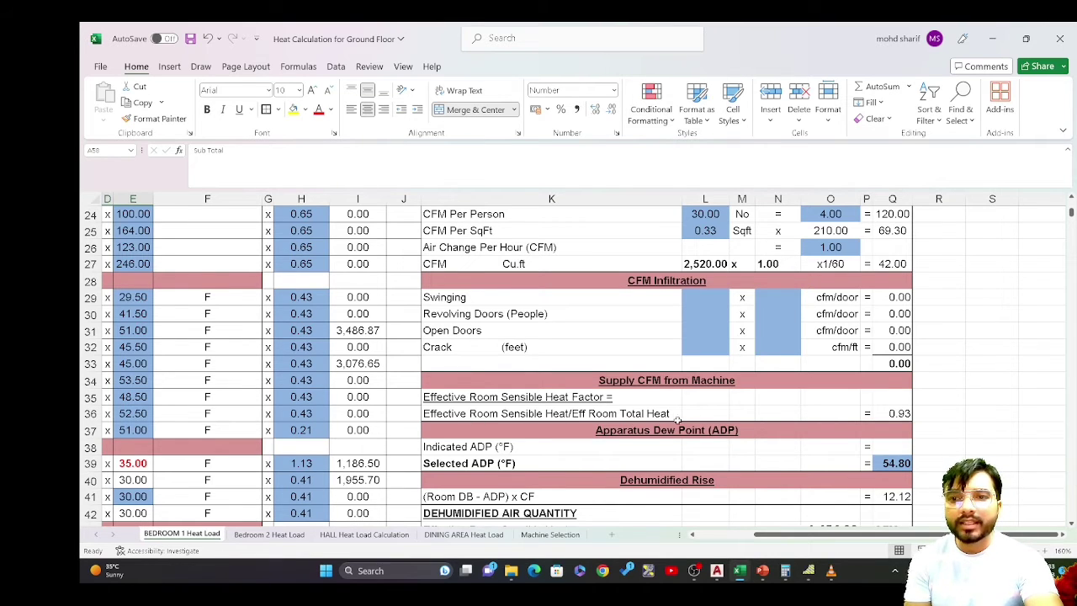
pyautogui.click(905, 413)
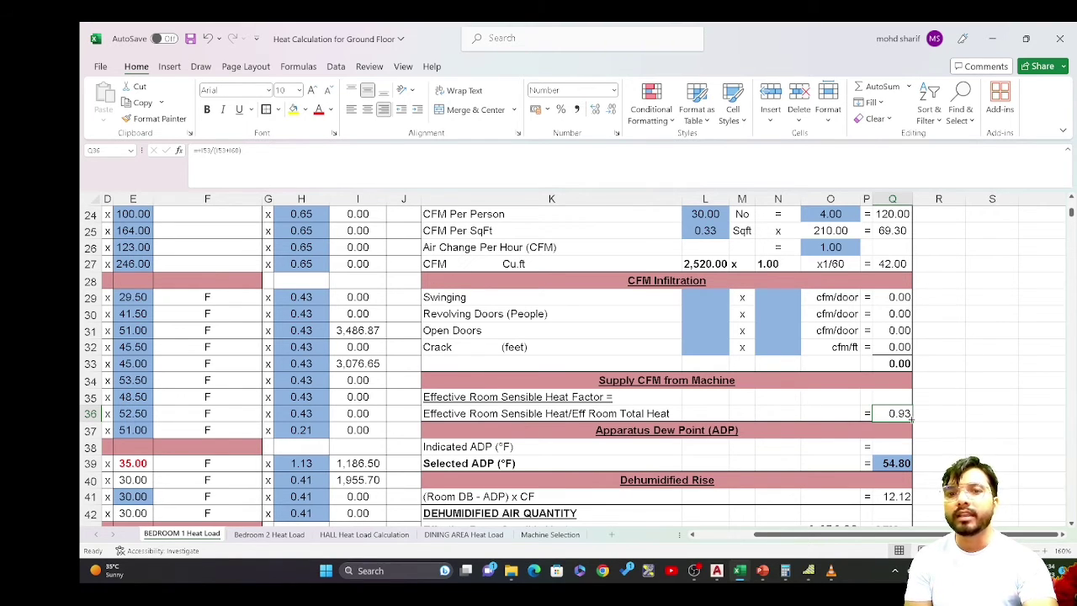
# - Clear the Selected ADP (°F) value under Apparatus Dew Point
pyautogui.scroll(-1, 913, 418)
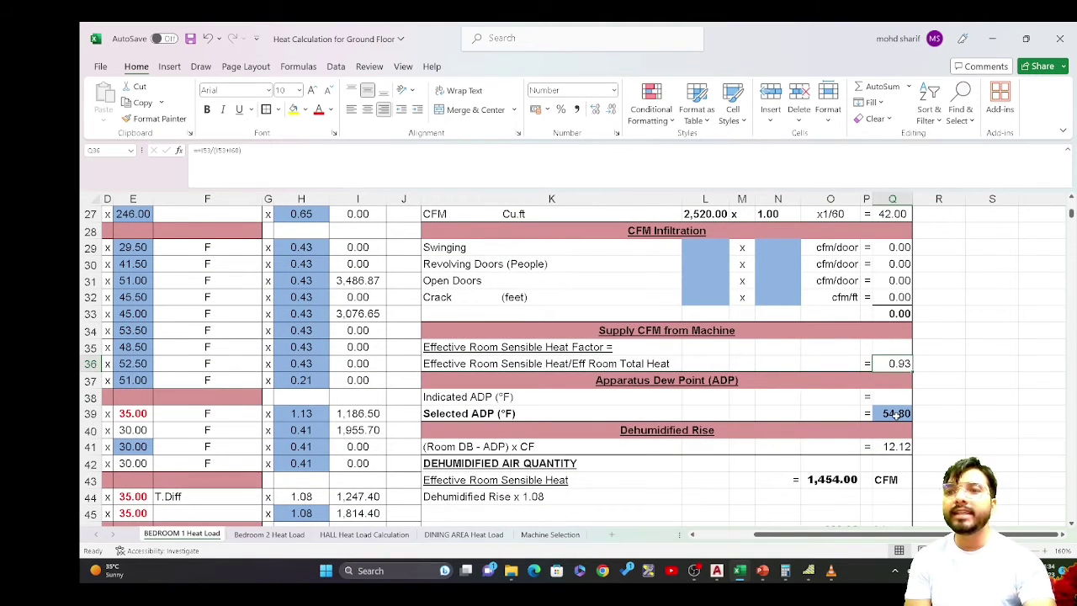
pyautogui.click(896, 414)
pyautogui.press('Delete')
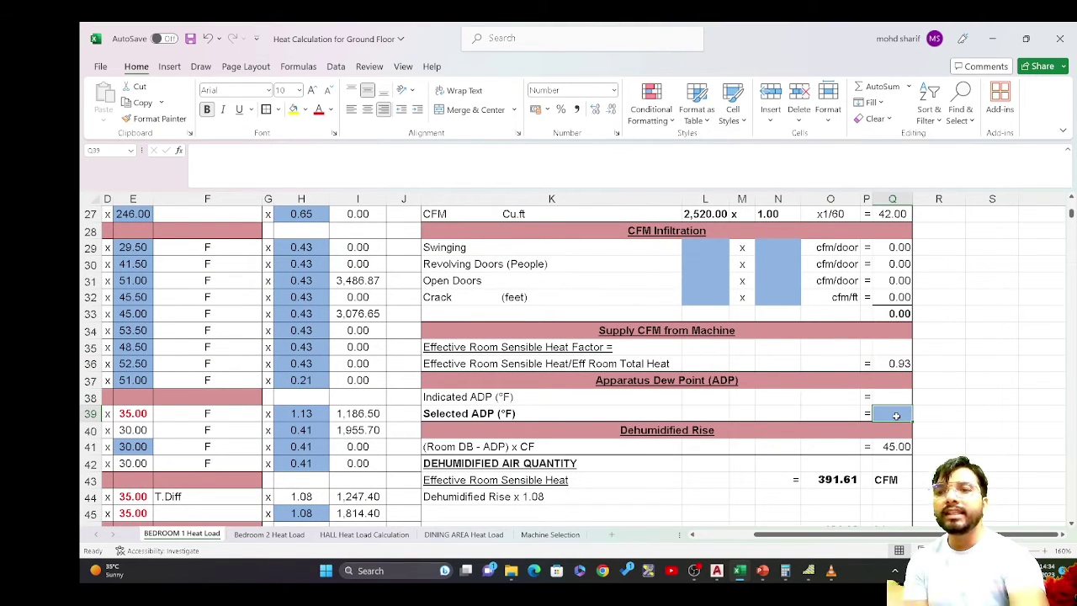
# - Circle and tick the Effective Room Sensible Heat Factor result in the Supply CFM from Machine section
pyautogui.click(895, 364)
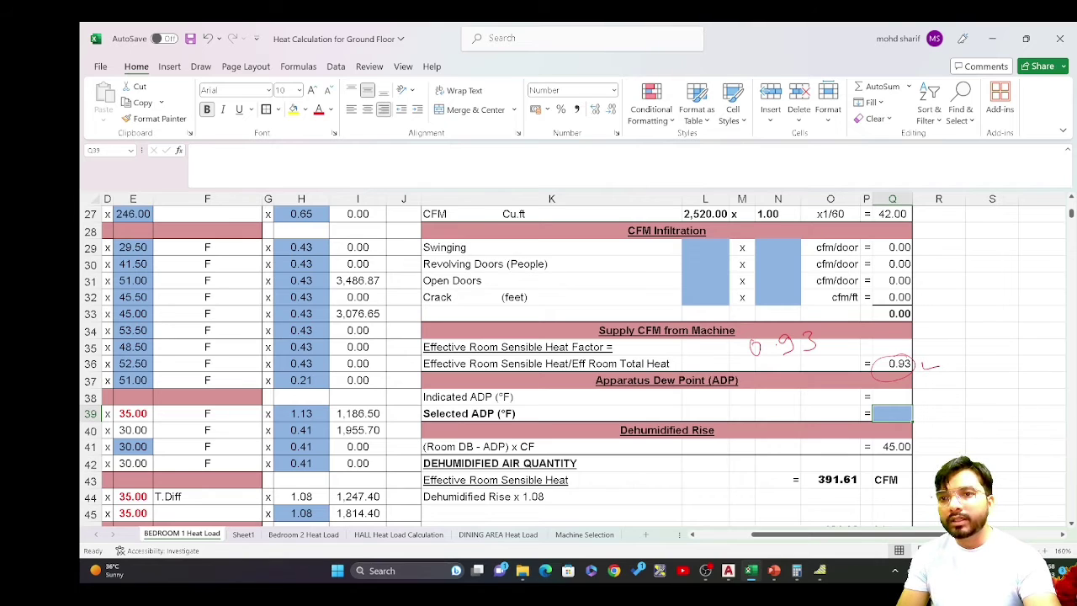
pyautogui.moveTo(918, 342)
pyautogui.mouseDown()
pyautogui.moveTo(852, 363)
pyautogui.moveTo(900, 335)
pyautogui.mouseUp()
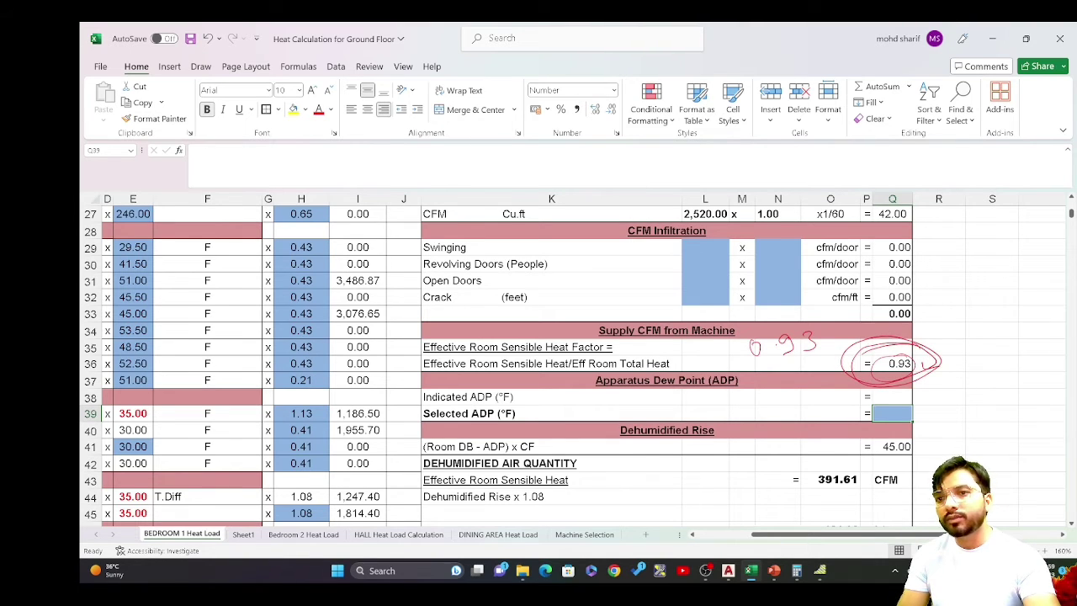
pyautogui.moveTo(928, 367); pyautogui.dragTo(966, 357)
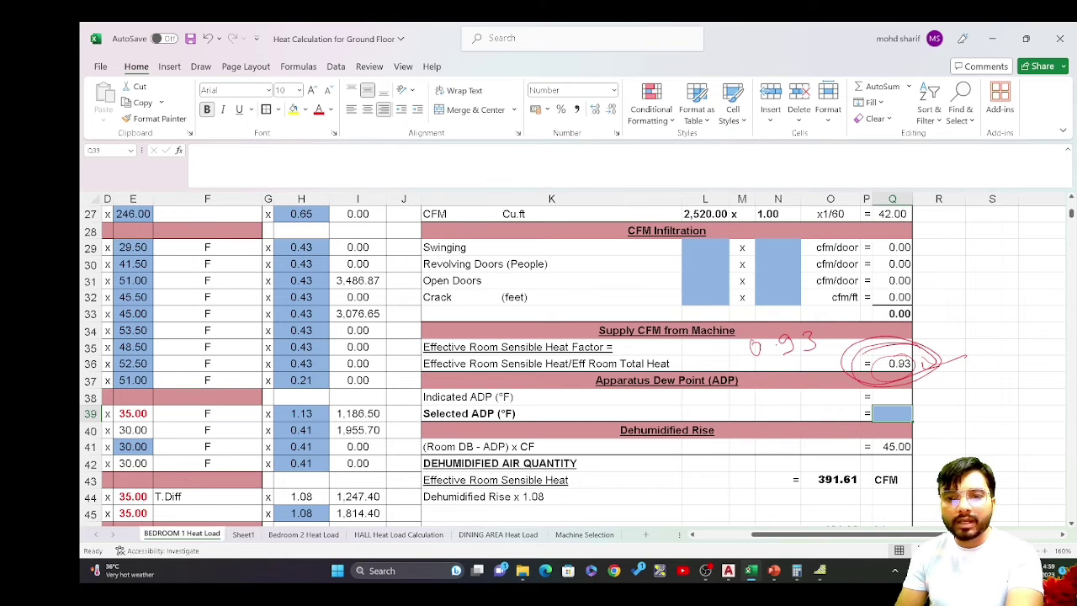
# - Switch to PowerPoint's Table 1.39 Apparatus Dew points, underline its title, and handwrite "DBT=75" and "RH=50%" beneath it
pyautogui.click(773, 570)
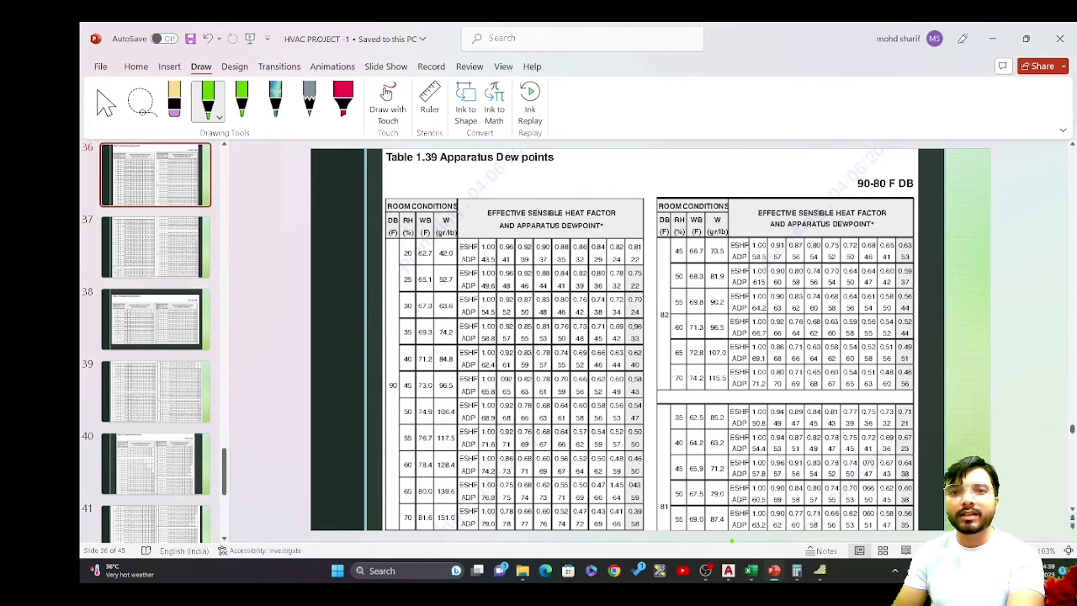
pyautogui.moveTo(386, 173); pyautogui.dragTo(557, 166)
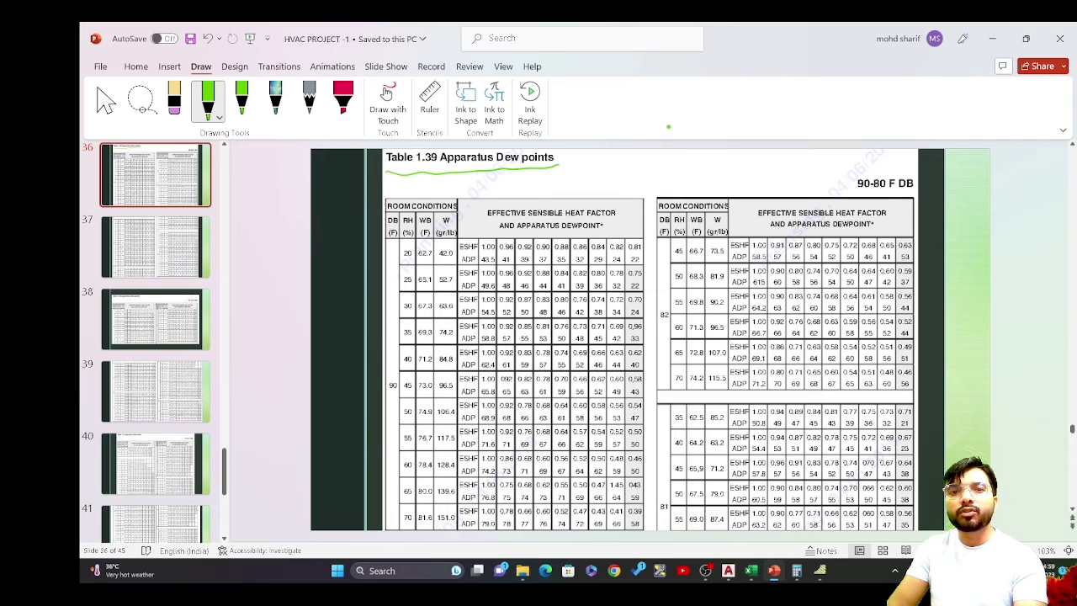
pyautogui.moveTo(473, 186)
pyautogui.mouseDown()
pyautogui.moveTo(490, 200)
pyautogui.moveTo(545, 185)
pyautogui.moveTo(545, 194)
pyautogui.mouseUp()
pyautogui.moveTo(548, 180); pyautogui.dragTo(563, 171)
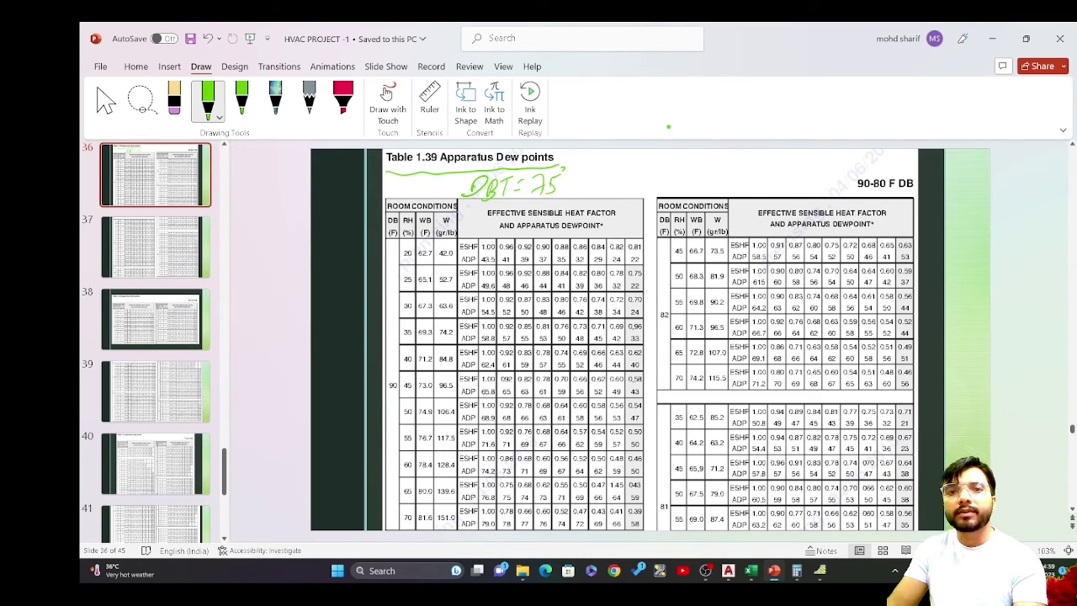
pyautogui.moveTo(597, 170)
pyautogui.mouseDown()
pyautogui.moveTo(597, 189)
pyautogui.moveTo(609, 190)
pyautogui.moveTo(669, 167)
pyautogui.mouseUp()
pyautogui.click(616, 178)
pyautogui.moveTo(695, 159); pyautogui.dragTo(689, 178)
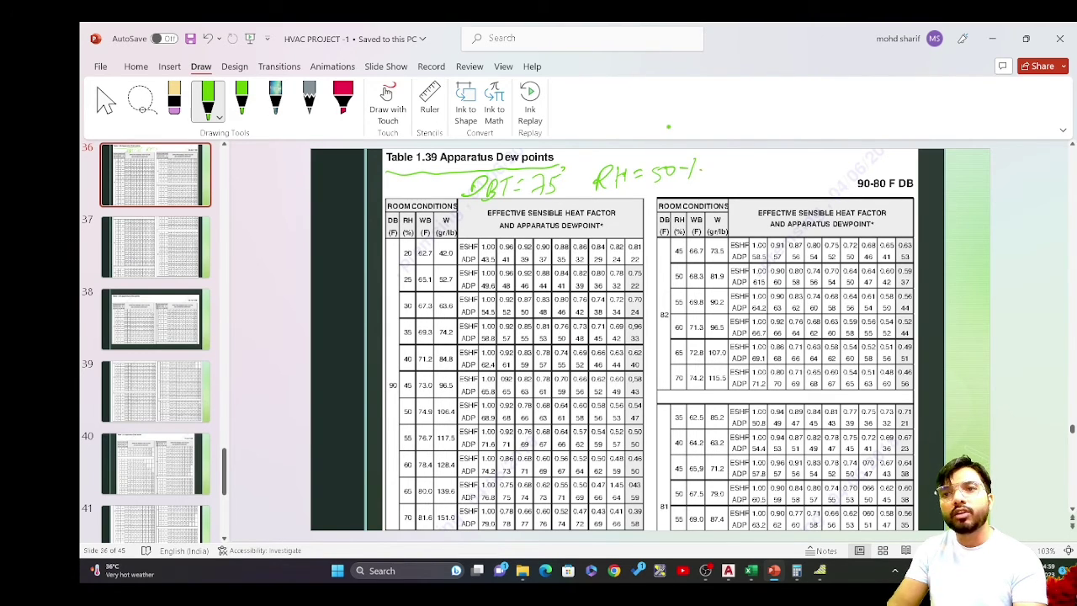
# - Circle the 90, 82 and 81 F dry-bulb values in the Table 1.39 room conditions columns
pyautogui.moveTo(392, 378)
pyautogui.mouseDown()
pyautogui.moveTo(385, 392)
pyautogui.moveTo(398, 381)
pyautogui.mouseUp()
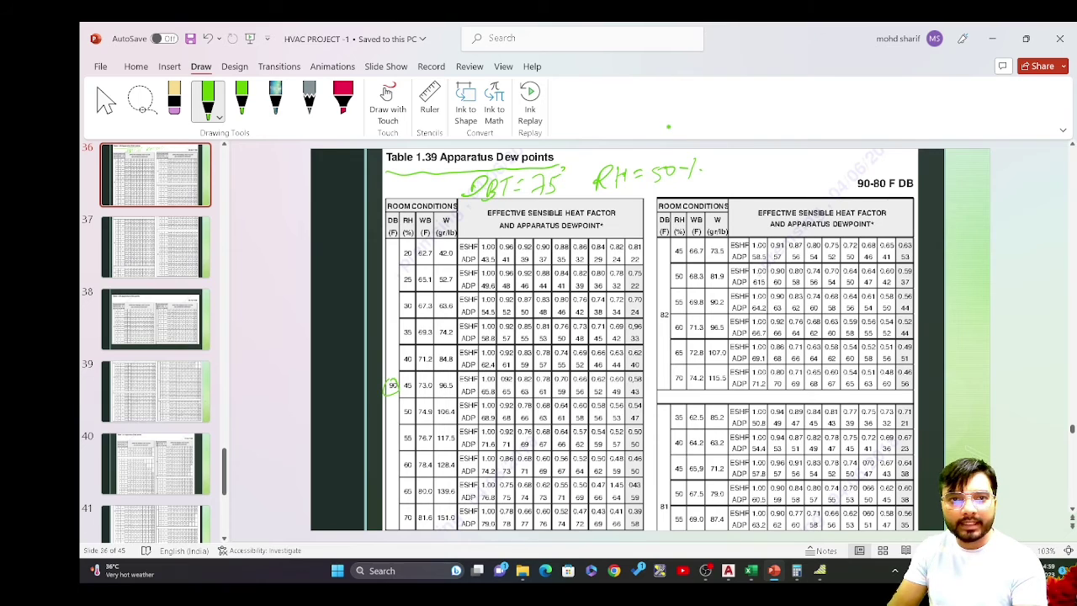
pyautogui.moveTo(669, 310)
pyautogui.mouseDown()
pyautogui.moveTo(656, 322)
pyautogui.moveTo(673, 317)
pyautogui.mouseUp()
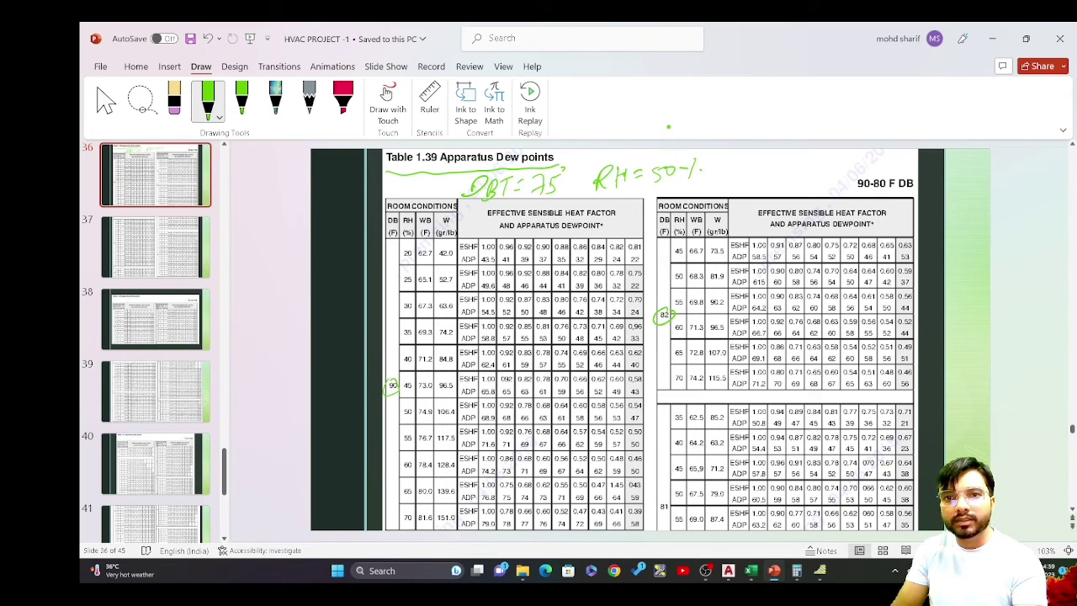
pyautogui.click(657, 468)
pyautogui.moveTo(665, 501)
pyautogui.mouseDown()
pyautogui.moveTo(657, 522)
pyautogui.moveTo(671, 508)
pyautogui.mouseUp()
pyautogui.press('Escape')
# - On slide 39, circle the 75 F dry-bulb and 50% RH values and box the matching ESHF/ADP row
pyautogui.scroll(-1, 659, 468)
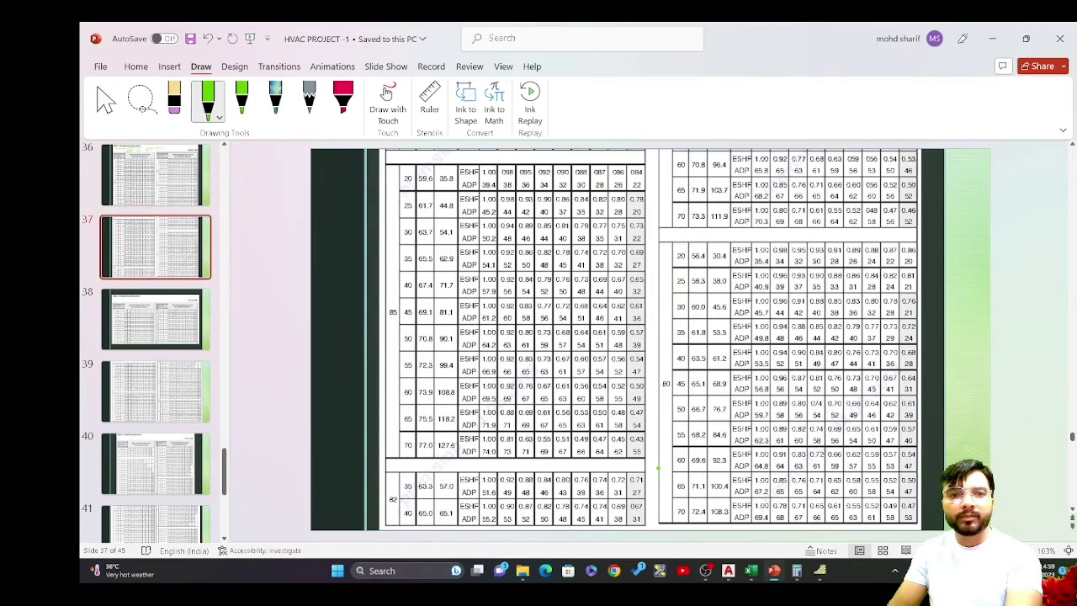
pyautogui.scroll(-1, 659, 468)
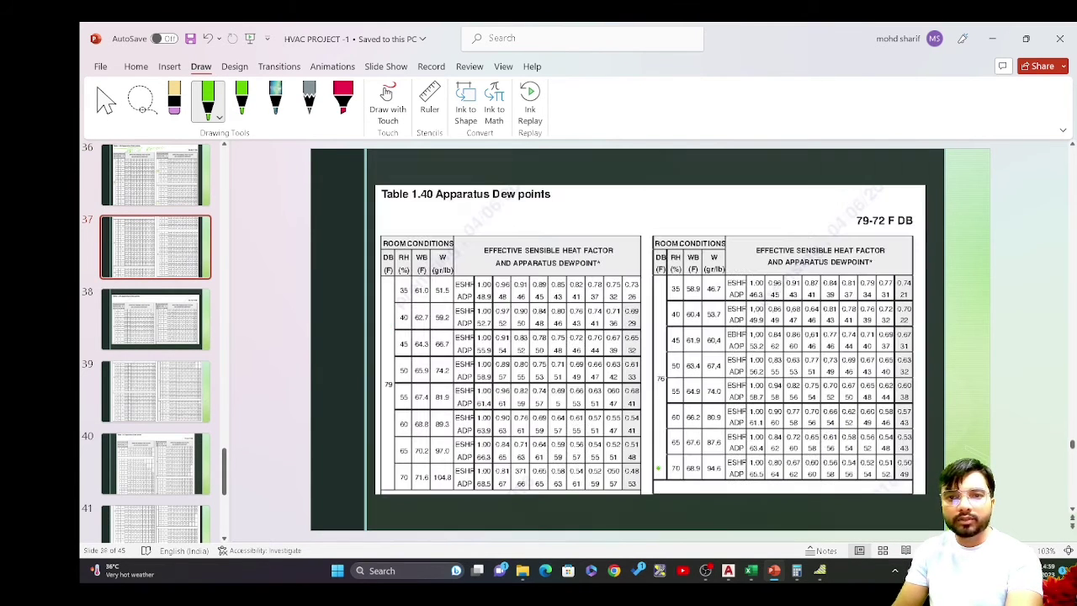
pyautogui.scroll(-1, 659, 468)
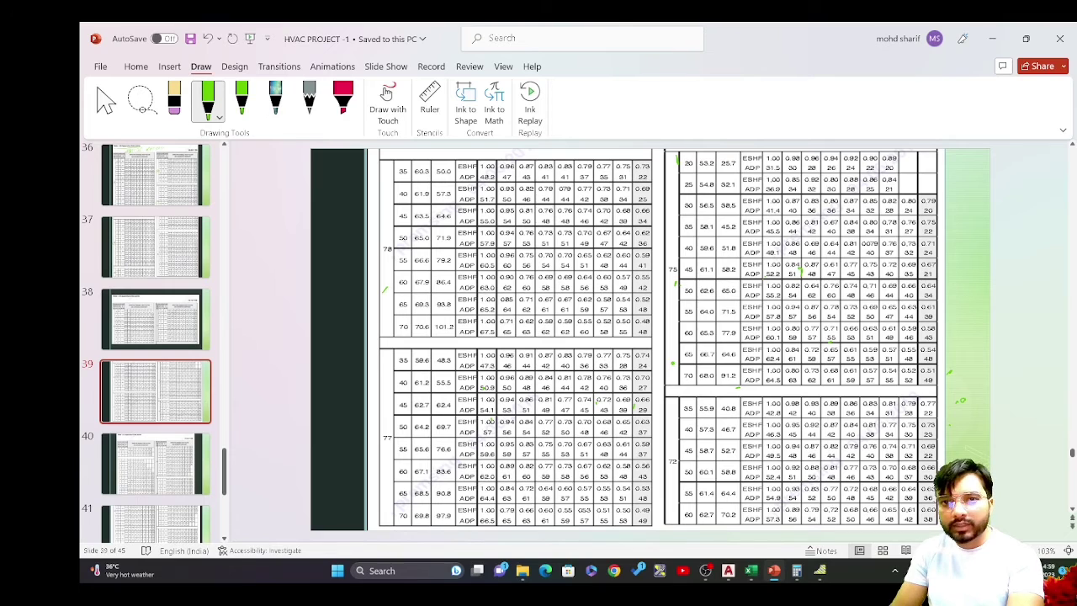
pyautogui.moveTo(669, 260)
pyautogui.mouseDown()
pyautogui.moveTo(661, 281)
pyautogui.moveTo(678, 278)
pyautogui.moveTo(662, 283)
pyautogui.moveTo(679, 268)
pyautogui.moveTo(637, 303)
pyautogui.moveTo(682, 298)
pyautogui.moveTo(696, 284)
pyautogui.mouseUp()
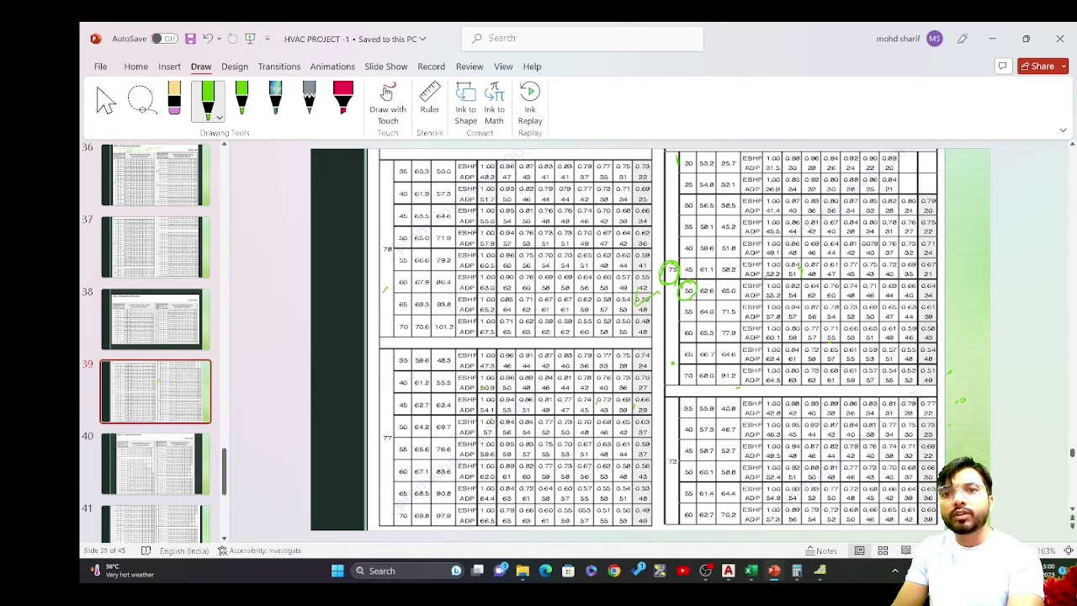
pyautogui.moveTo(688, 278); pyautogui.dragTo(936, 277)
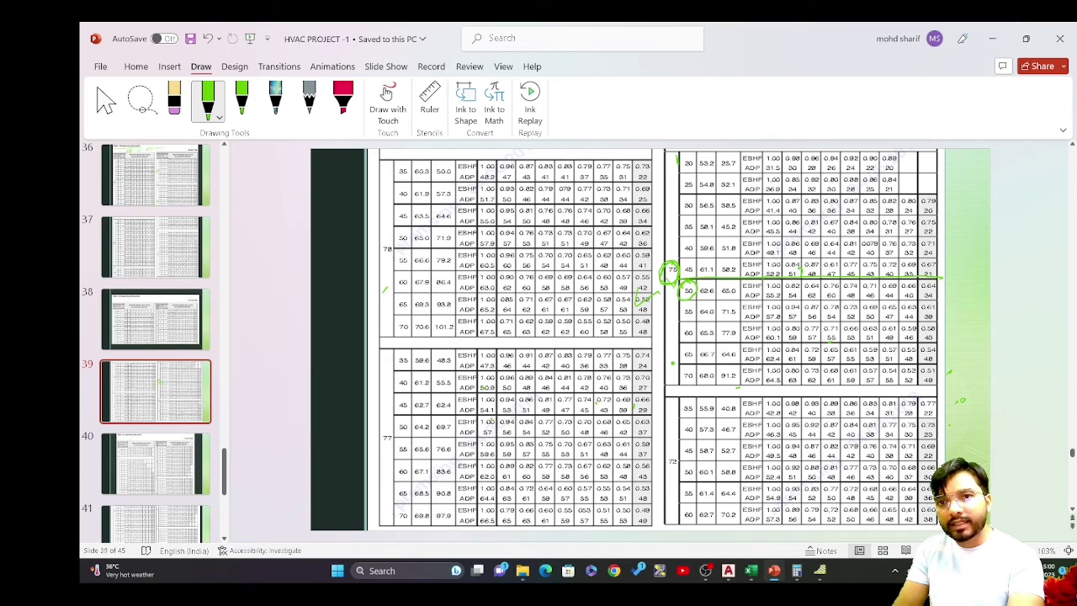
pyautogui.moveTo(671, 286)
pyautogui.mouseDown()
pyautogui.moveTo(687, 299)
pyautogui.moveTo(950, 291)
pyautogui.moveTo(925, 278)
pyautogui.mouseUp()
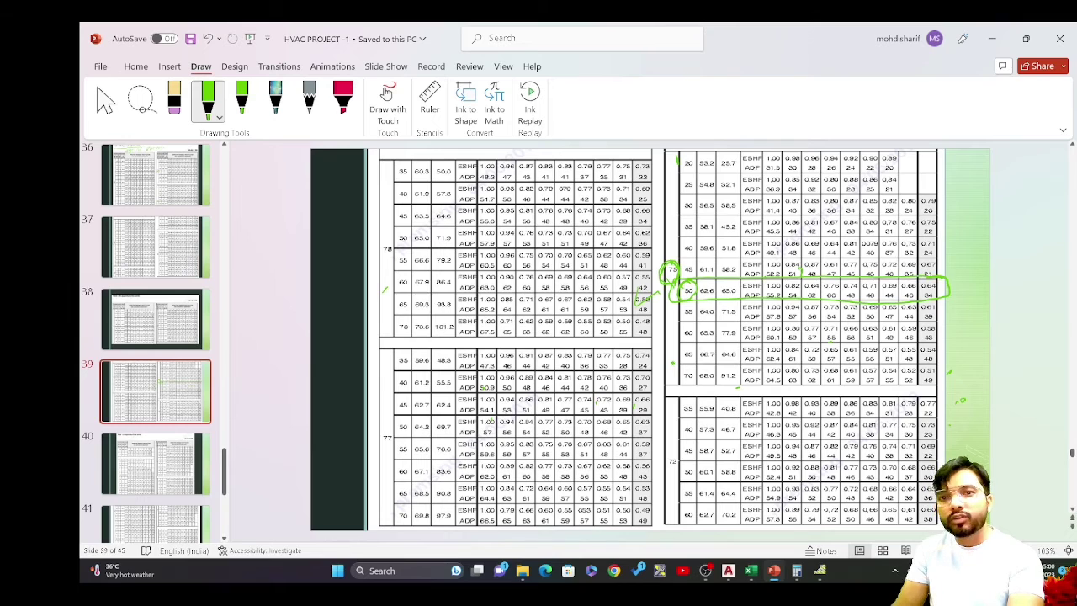
# - Handwrite "ESHF" and "0.93" over the 78 F block and outline the boxed row's first two ESHF/ADP columns
pyautogui.moveTo(406, 246)
pyautogui.mouseDown()
pyautogui.moveTo(387, 252)
pyautogui.moveTo(456, 216)
pyautogui.moveTo(465, 228)
pyautogui.mouseUp()
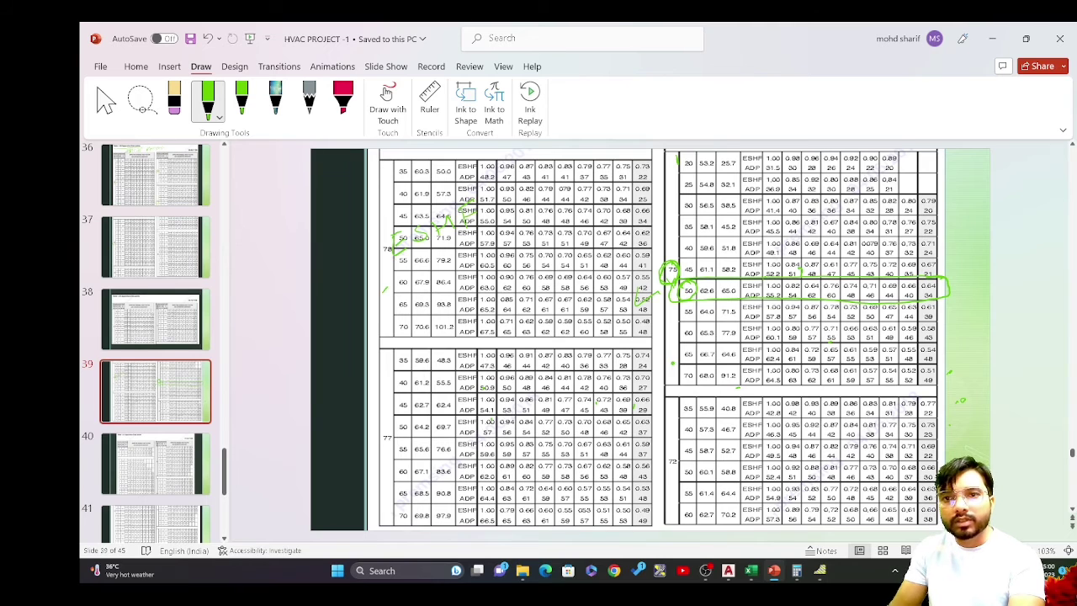
pyautogui.moveTo(423, 280); pyautogui.dragTo(463, 288)
pyautogui.moveTo(475, 247); pyautogui.dragTo(515, 283)
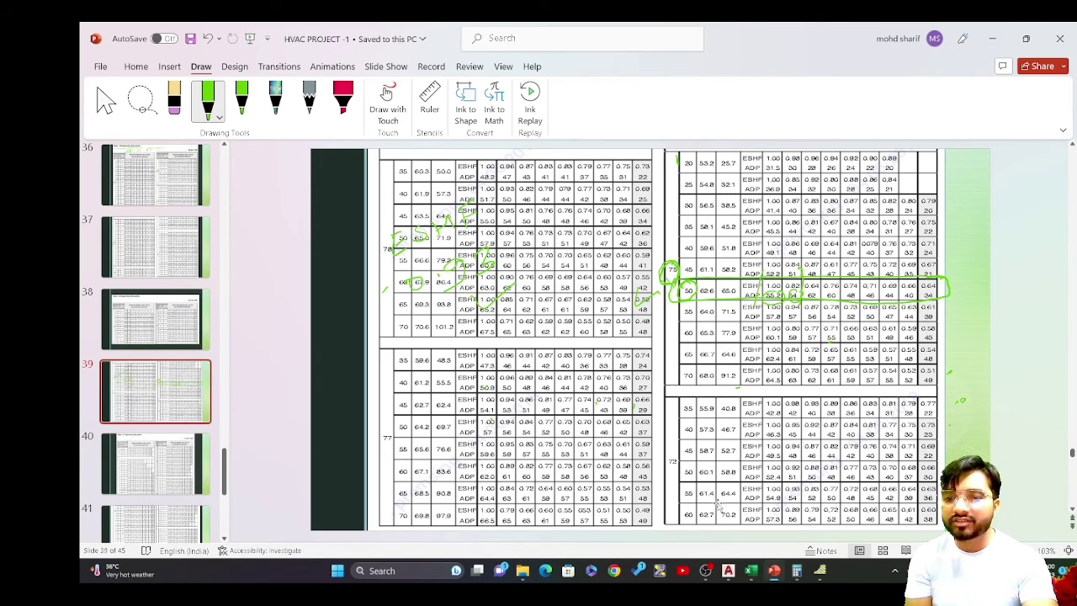
# - Switch back to Excel, open Sheet1, and fill the ESHF/ADP pairs in A2:B2 and A18:B18 yellow
pyautogui.click(752, 571)
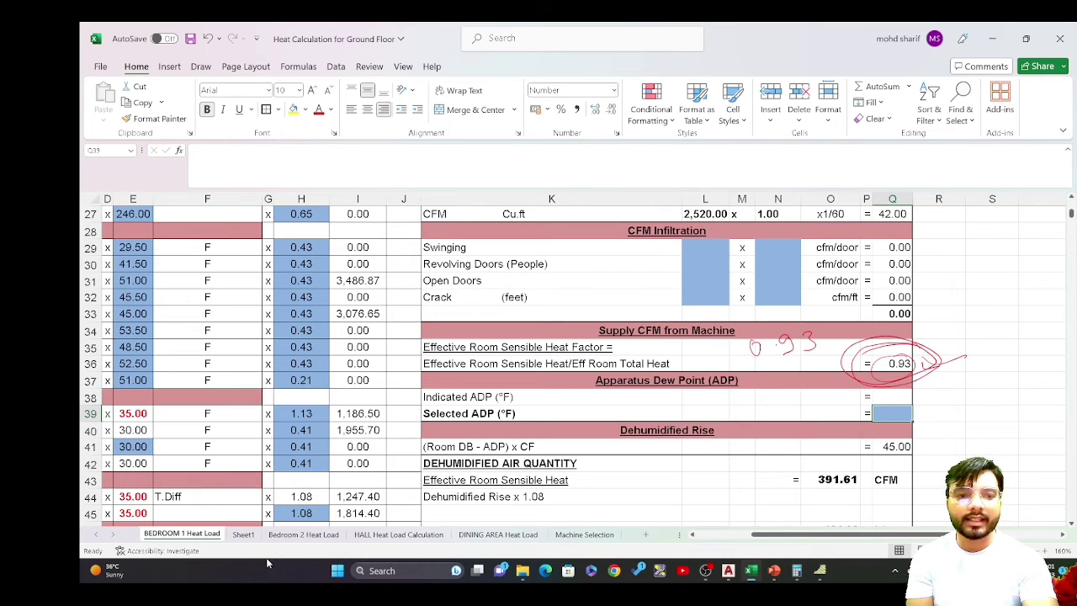
pyautogui.click(244, 535)
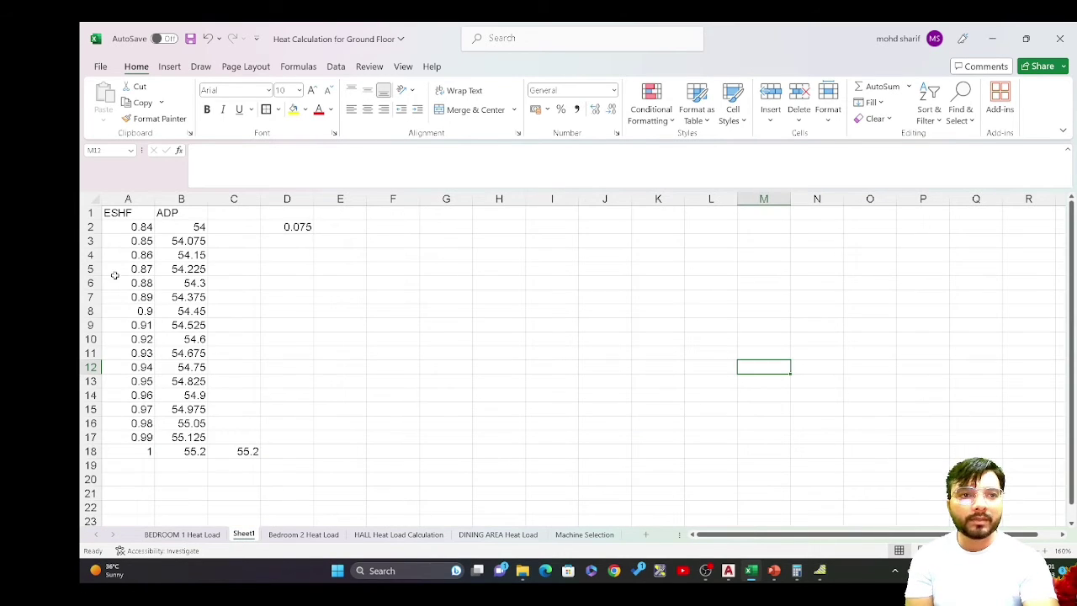
pyautogui.click(125, 228)
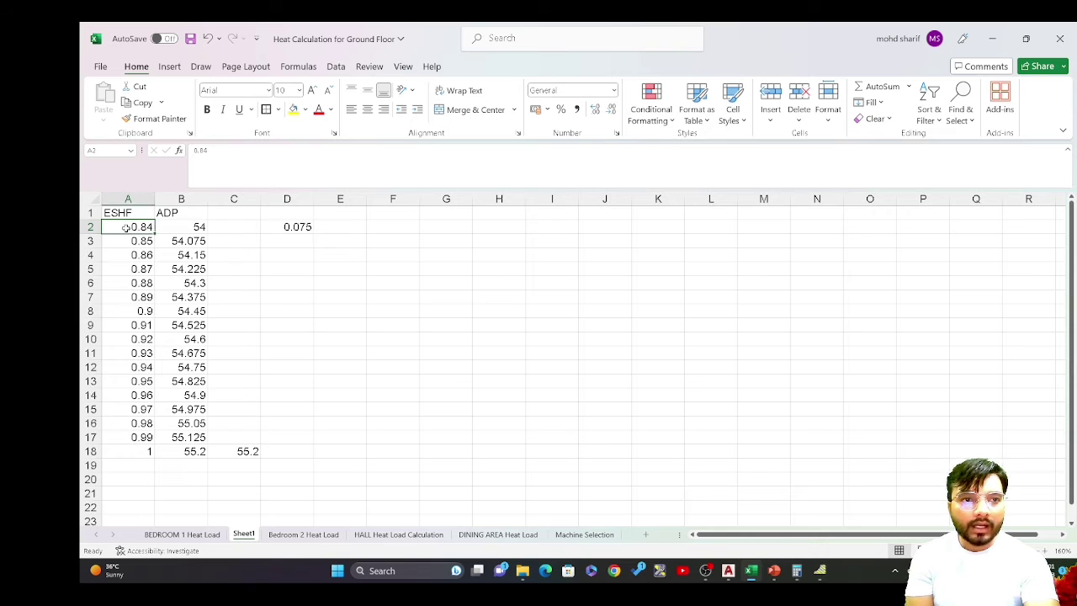
pyautogui.moveTo(125, 228); pyautogui.dragTo(166, 226)
pyautogui.click(293, 110)
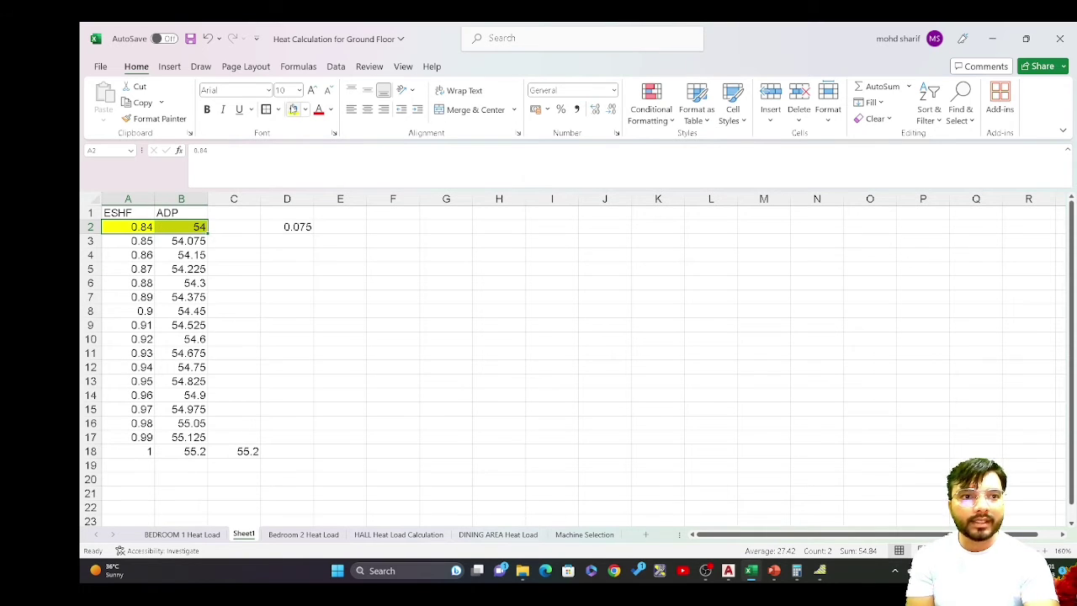
pyautogui.click(139, 451)
pyautogui.moveTo(139, 451); pyautogui.dragTo(184, 451)
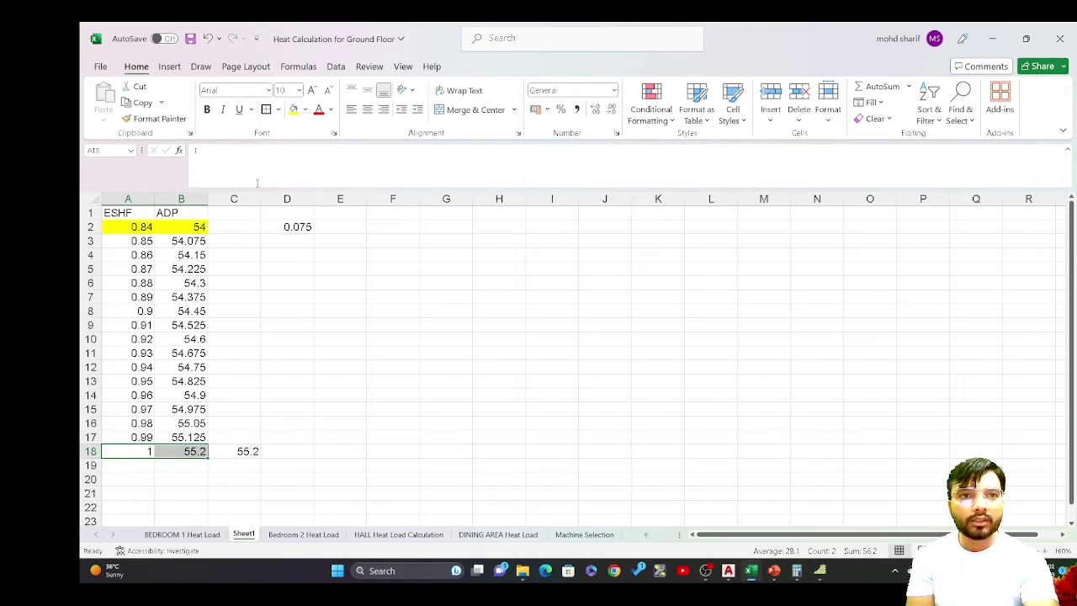
pyautogui.click(292, 109)
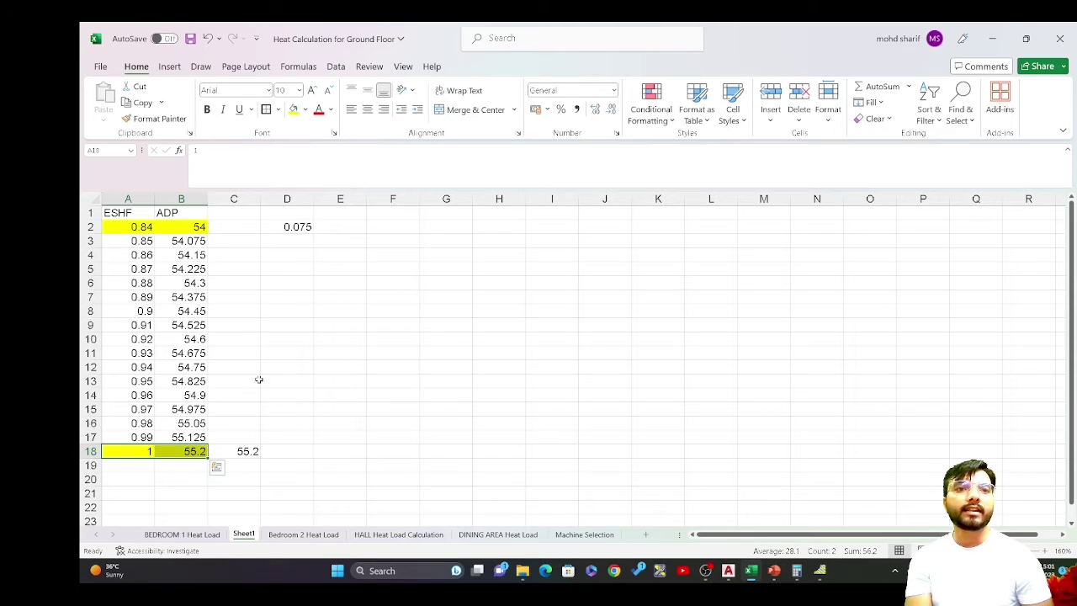
pyautogui.click(264, 341)
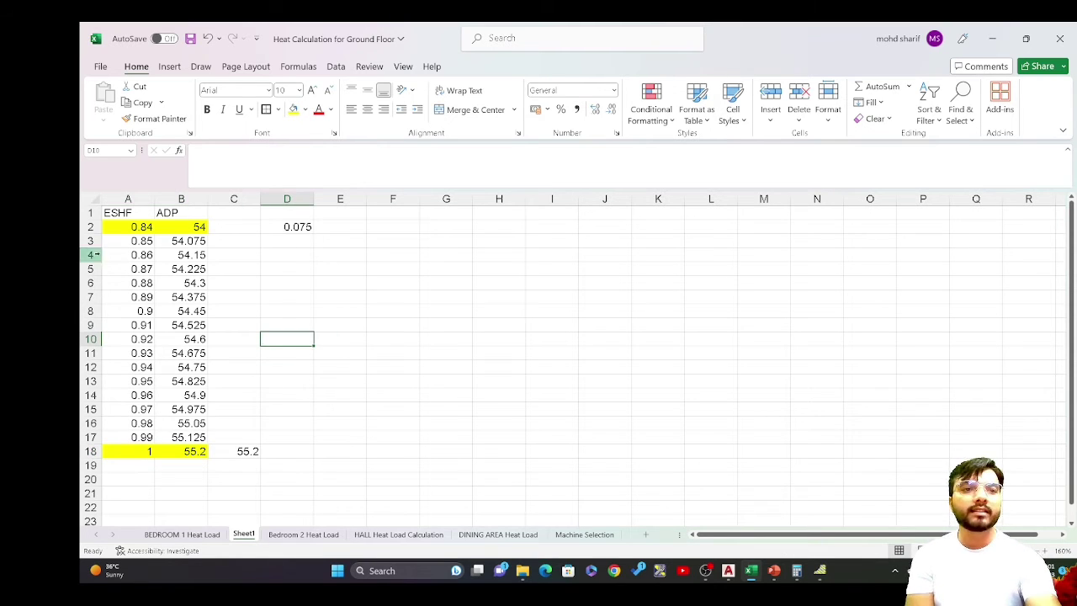
# - Colour the intermediate ESHF values in A3:A17 red and fill the 0.93 cell A11 yellow
pyautogui.click(146, 228)
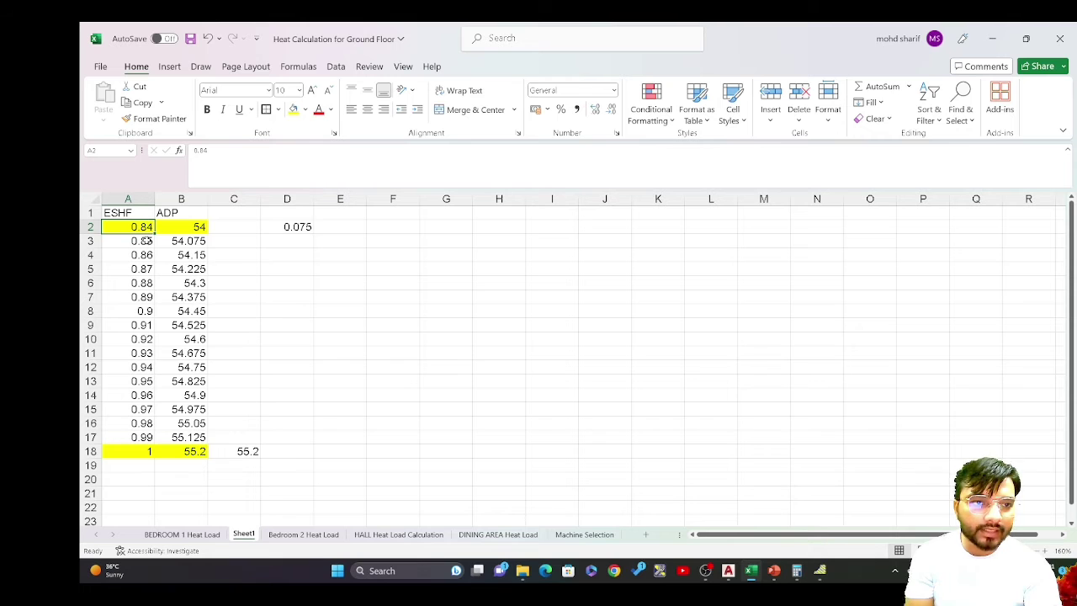
pyautogui.moveTo(129, 241); pyautogui.dragTo(131, 438)
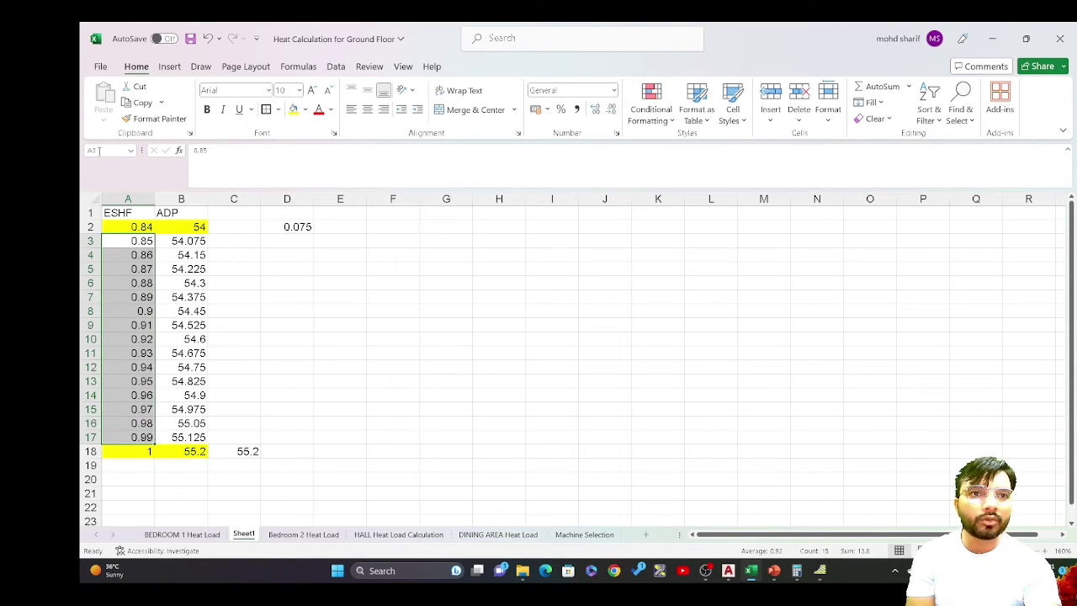
pyautogui.click(318, 112)
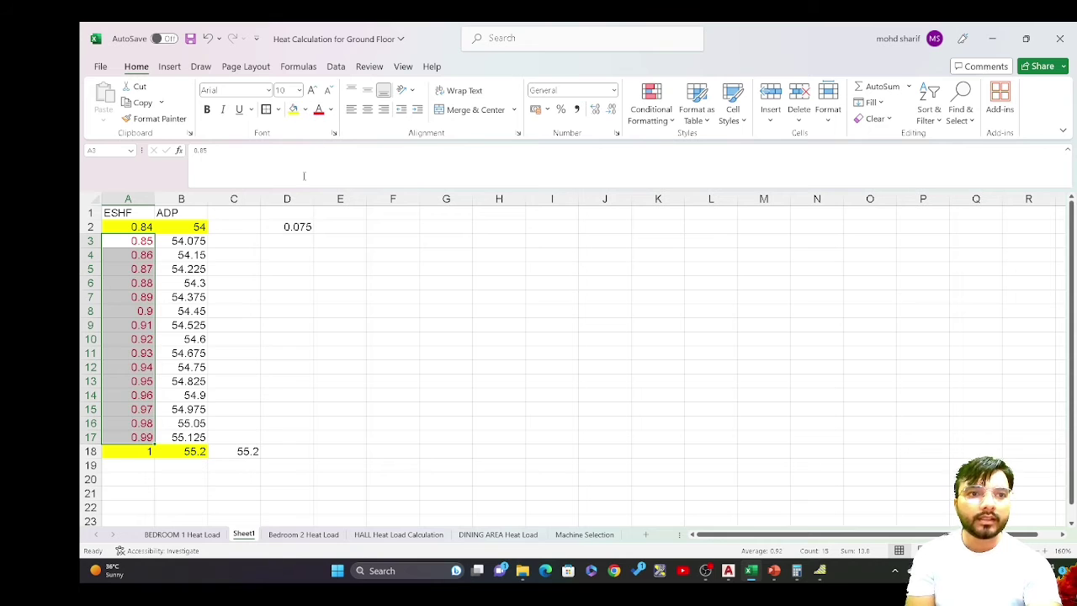
pyautogui.click(377, 283)
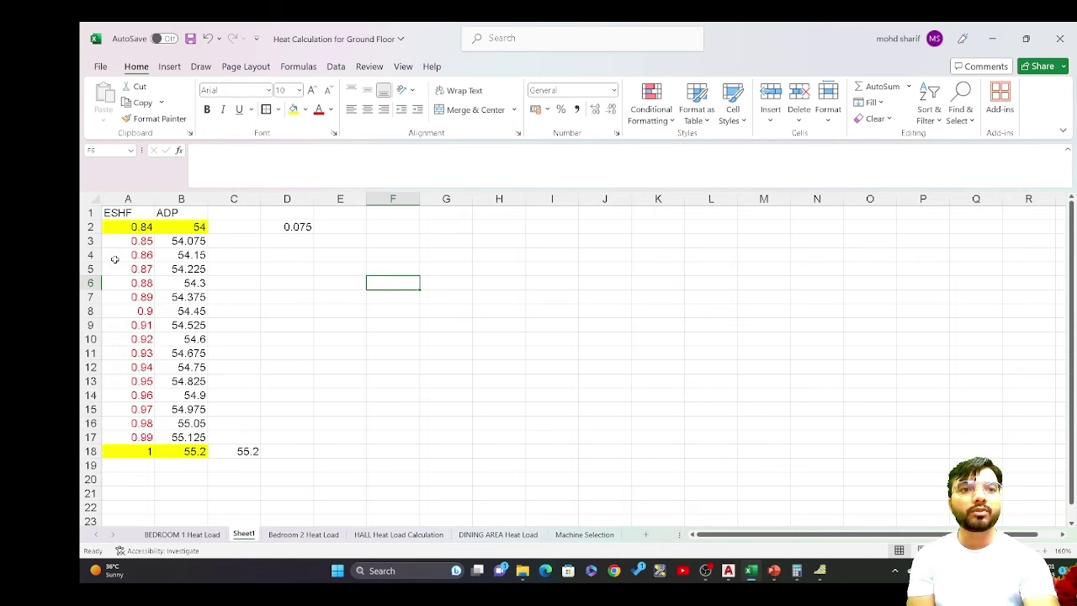
pyautogui.click(143, 357)
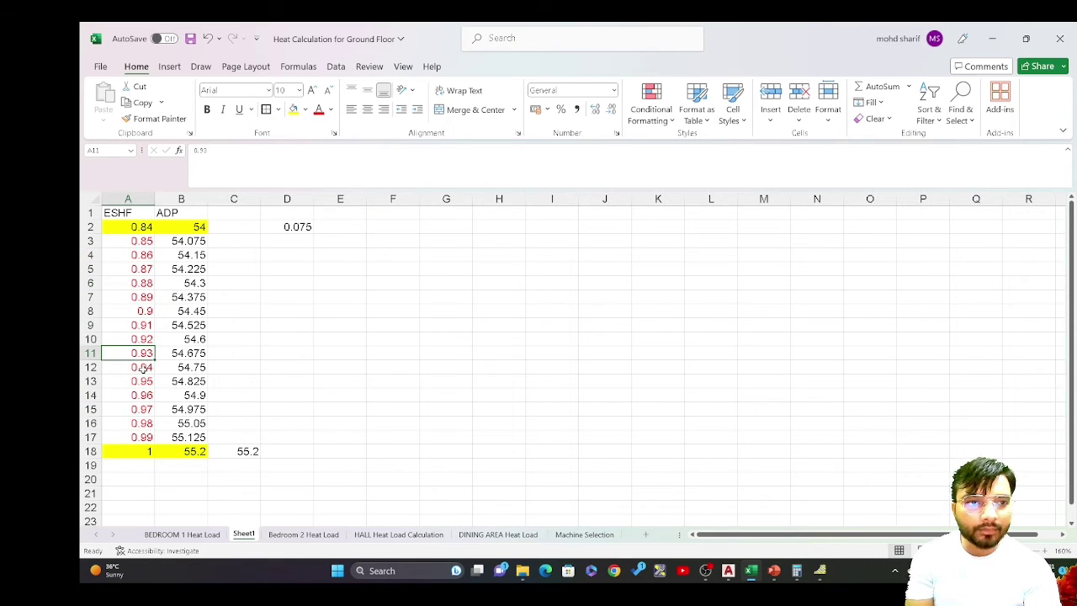
pyautogui.click(292, 109)
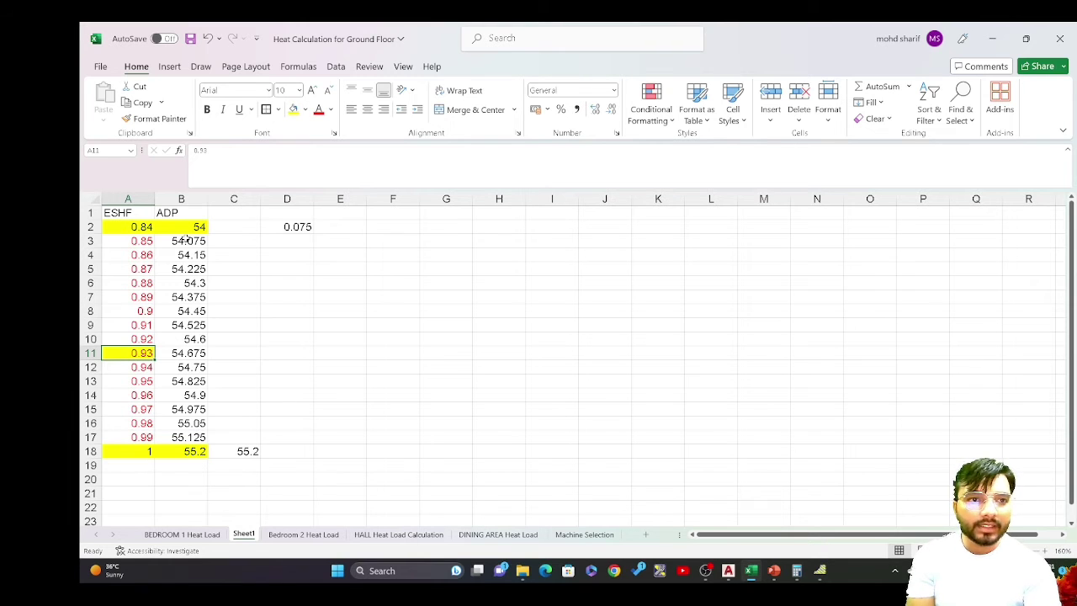
# - Review the intermediate ADP values in B3:B17 and the increment formula =(55.2-54)/16 in cell D2
pyautogui.moveTo(186, 240); pyautogui.dragTo(183, 433)
pyautogui.click(270, 327)
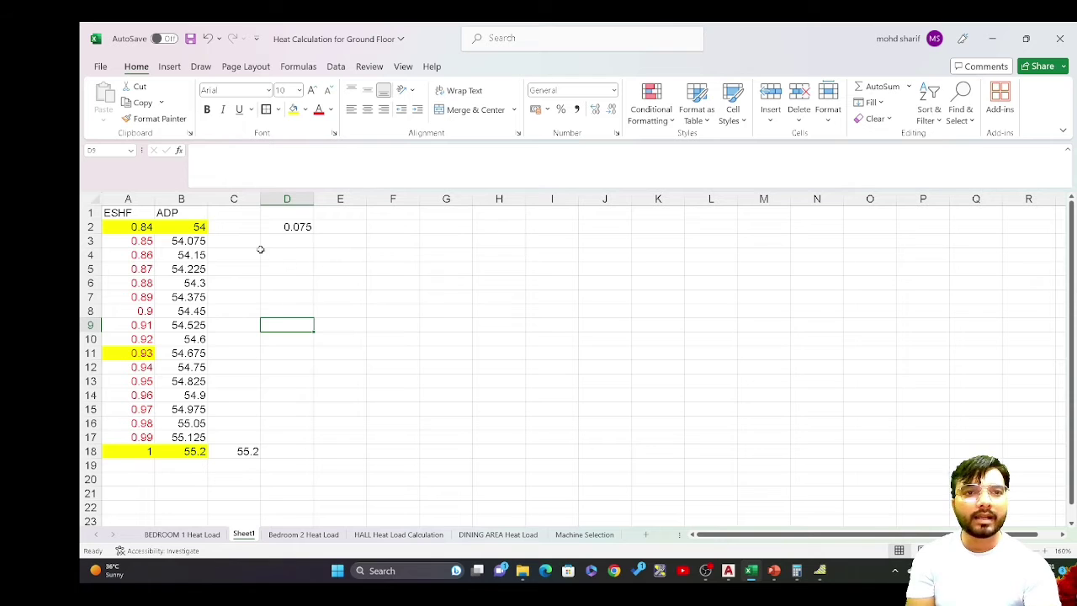
pyautogui.doubleClick(282, 225)
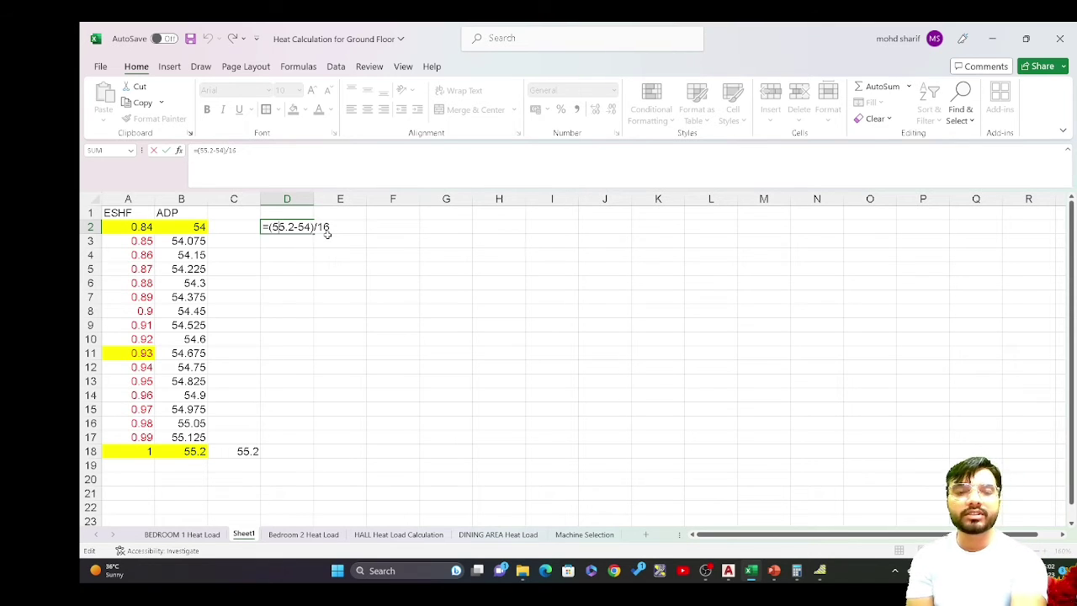
pyautogui.press('Return')
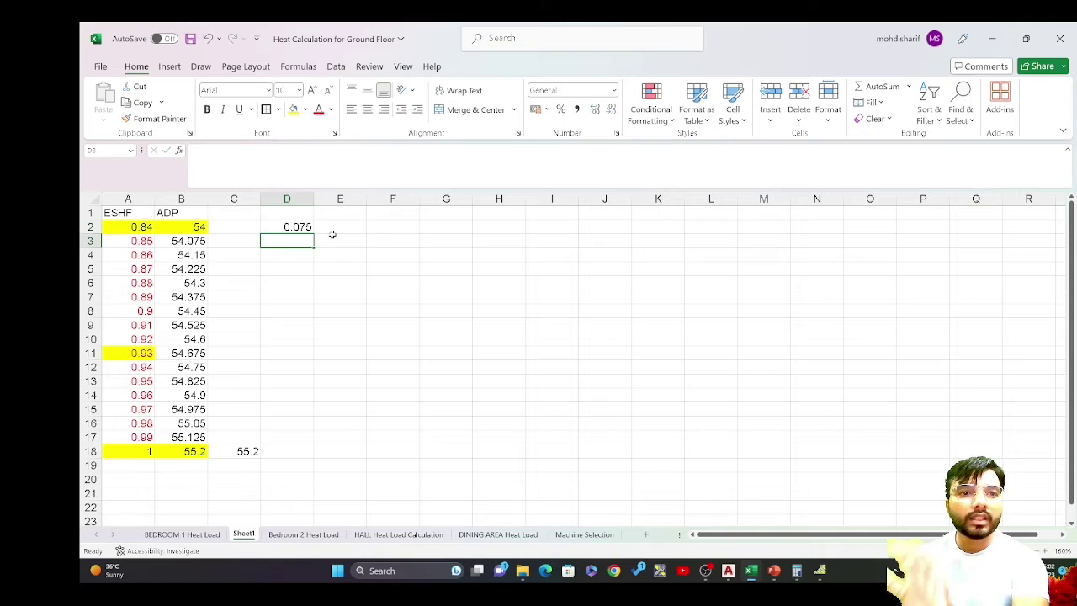
# - Examine the increment formula in D2 and how B3, B4 and B5 each add it to the preceding ADP value
pyautogui.click(297, 226)
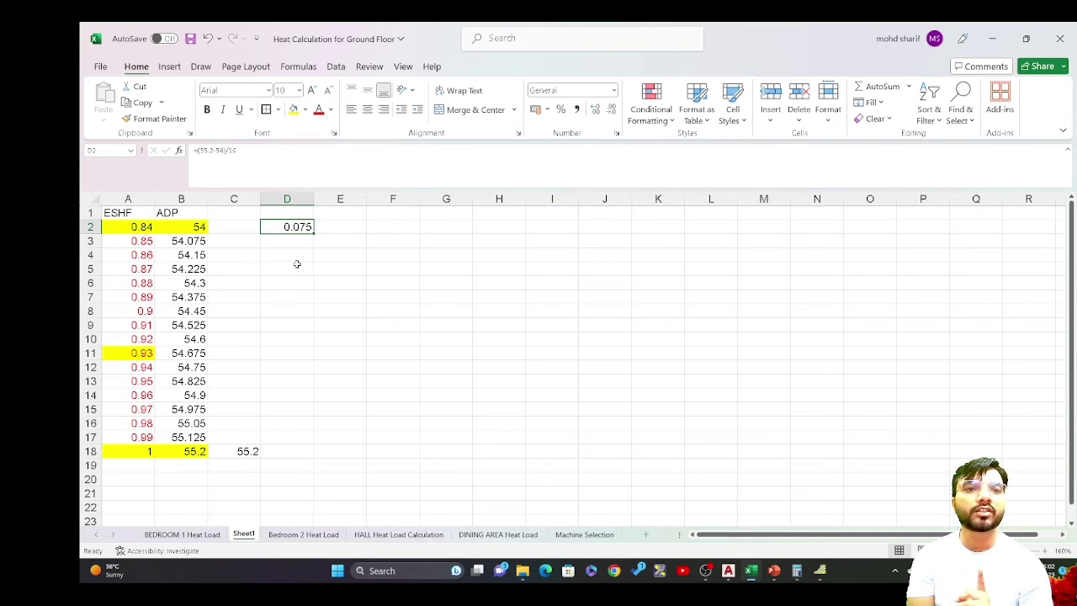
pyautogui.click(204, 228)
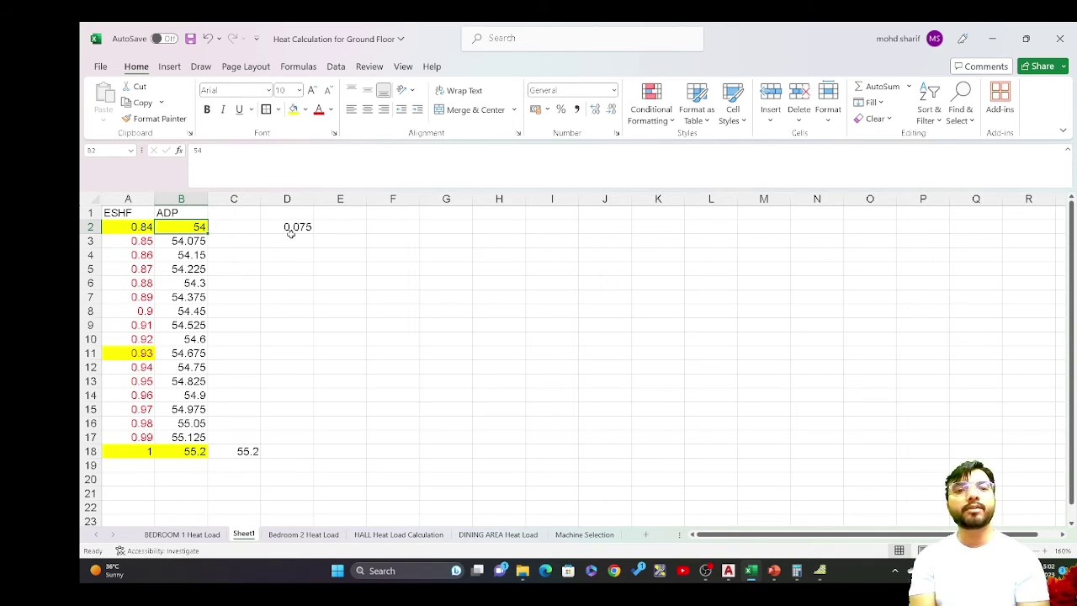
pyautogui.click(194, 241)
pyautogui.write('=B2+D2')
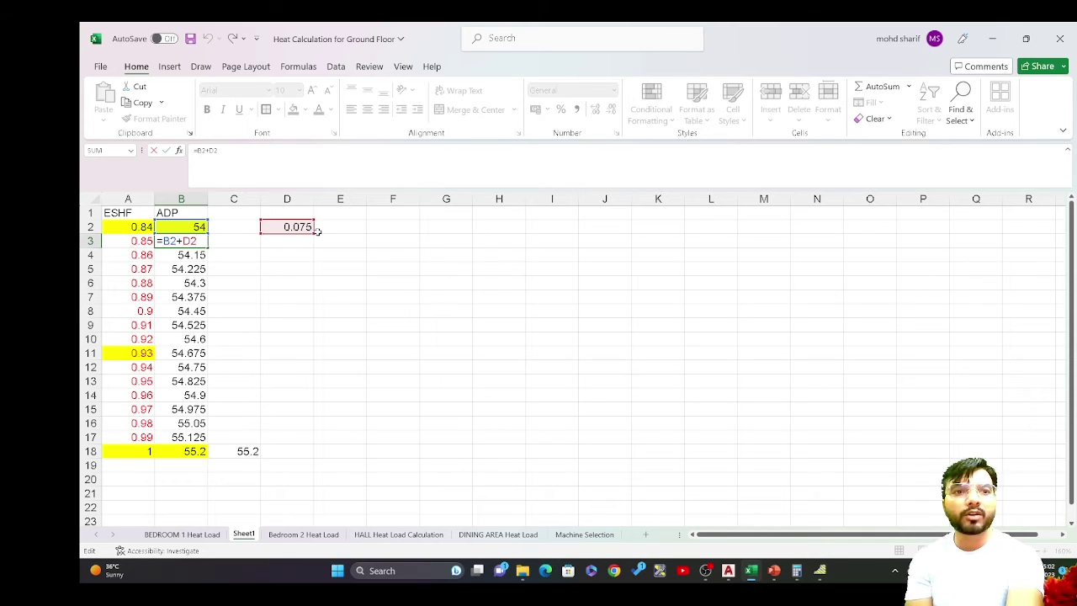
pyautogui.press('Return')
pyautogui.doubleClick(192, 254)
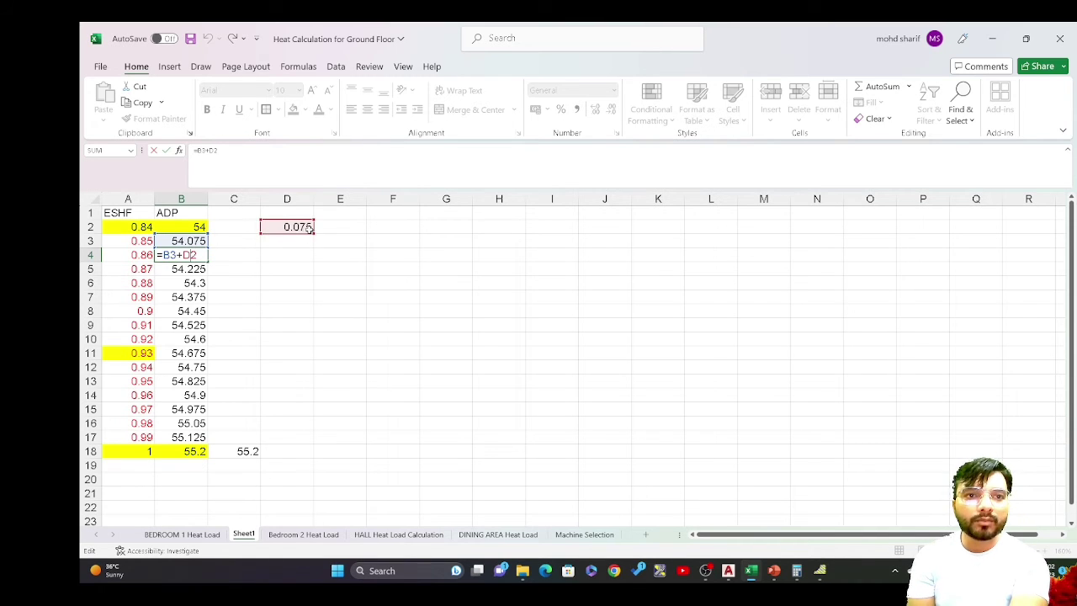
pyautogui.press('Return')
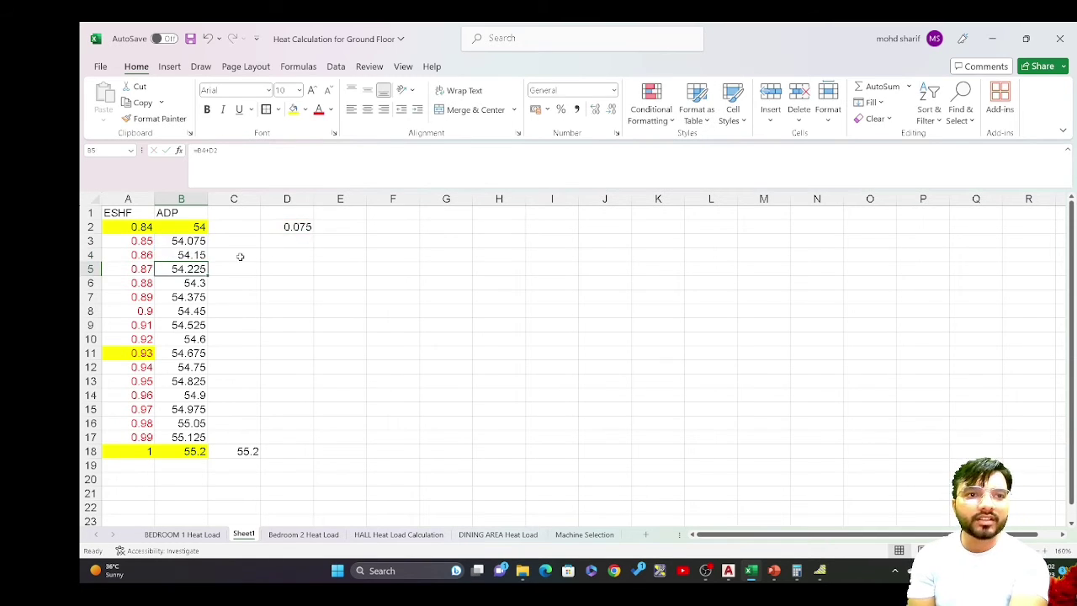
pyautogui.doubleClick(193, 270)
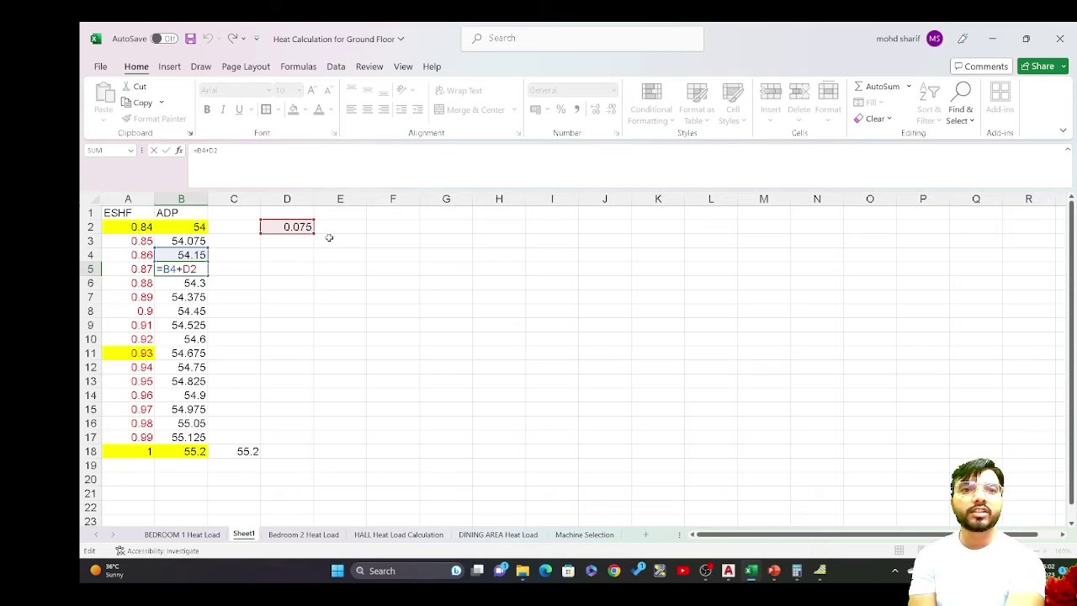
pyautogui.press('Return')
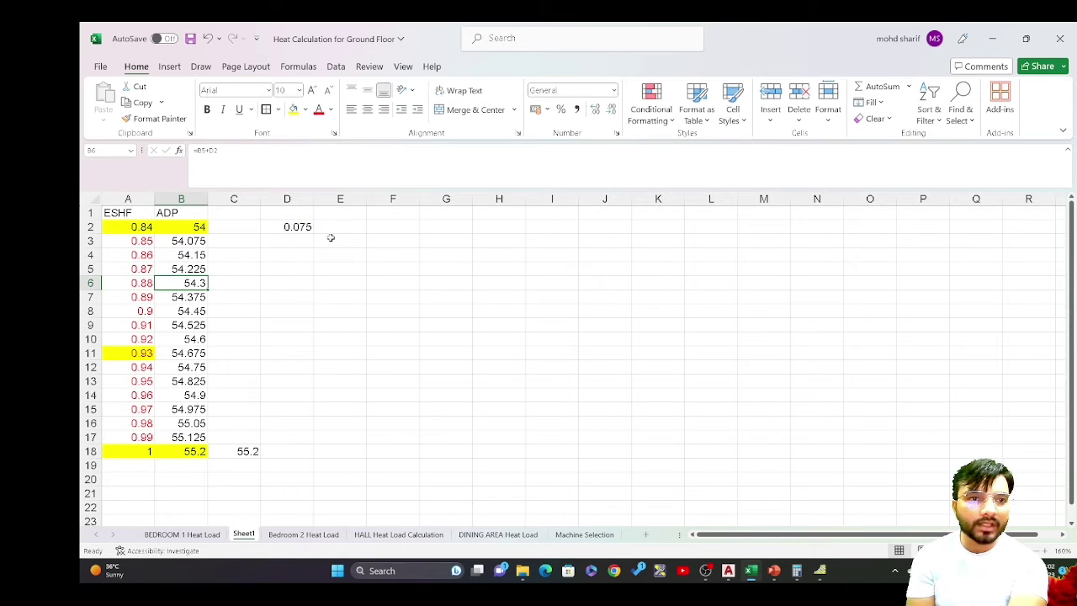
pyautogui.click(188, 268)
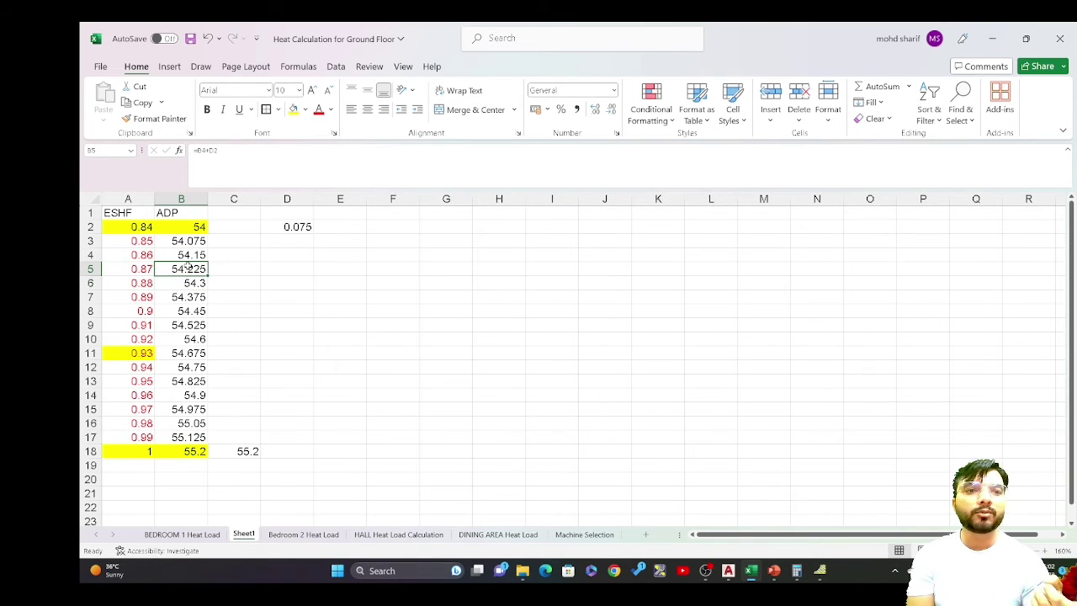
pyautogui.click(304, 229)
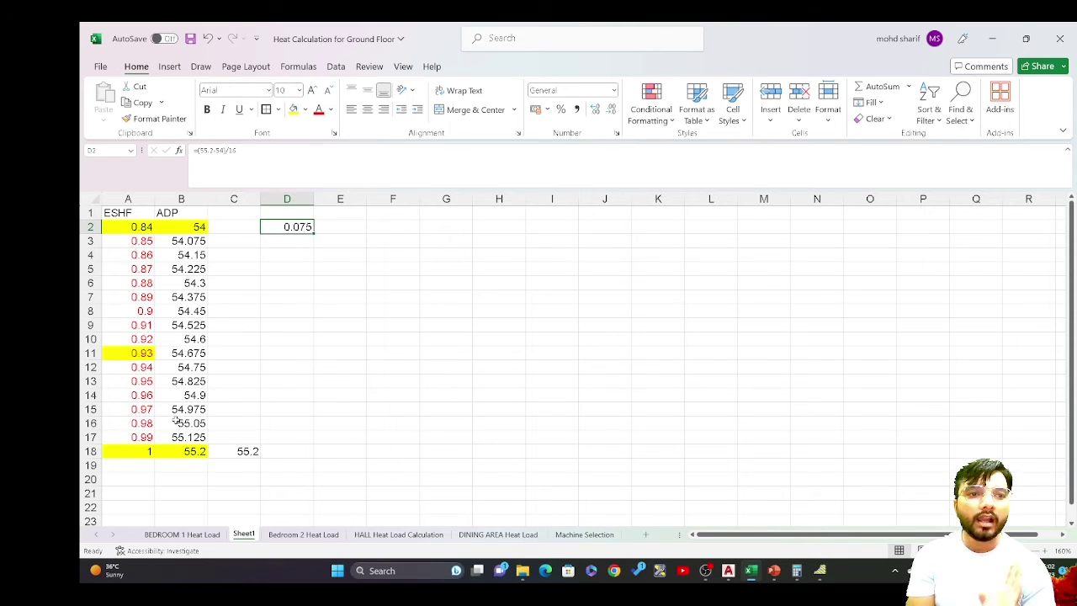
# - Select the 0.93 row A11:B11, handwrite and circle "54.675" beside it in red ink, and tick the row
pyautogui.click(133, 353)
pyautogui.moveTo(133, 353); pyautogui.dragTo(183, 354)
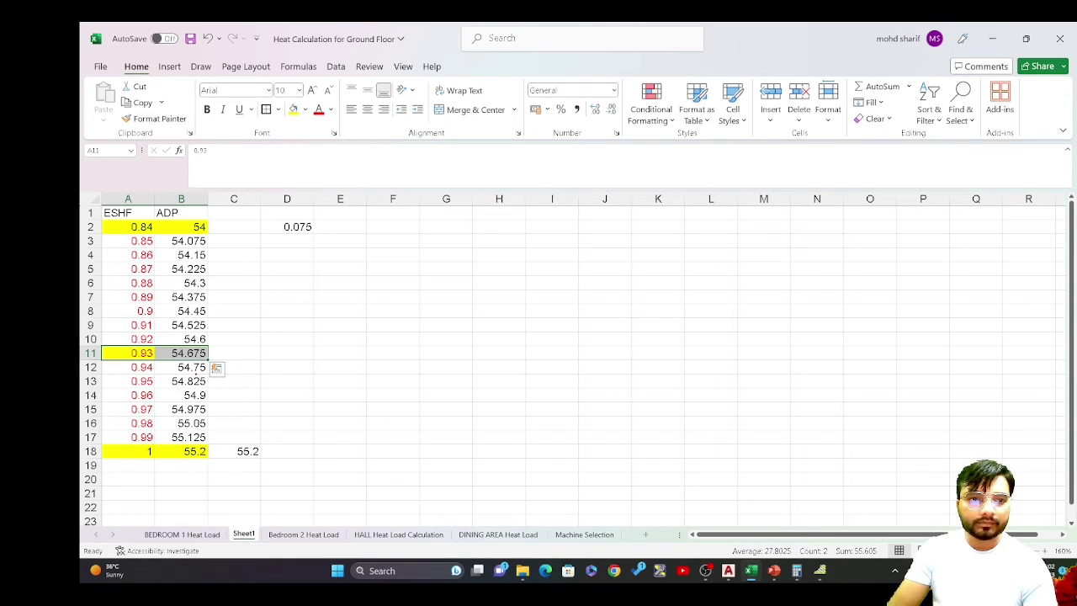
pyautogui.moveTo(285, 329); pyautogui.dragTo(269, 367)
pyautogui.moveTo(307, 313); pyautogui.dragTo(317, 323)
pyautogui.moveTo(311, 314); pyautogui.dragTo(313, 337)
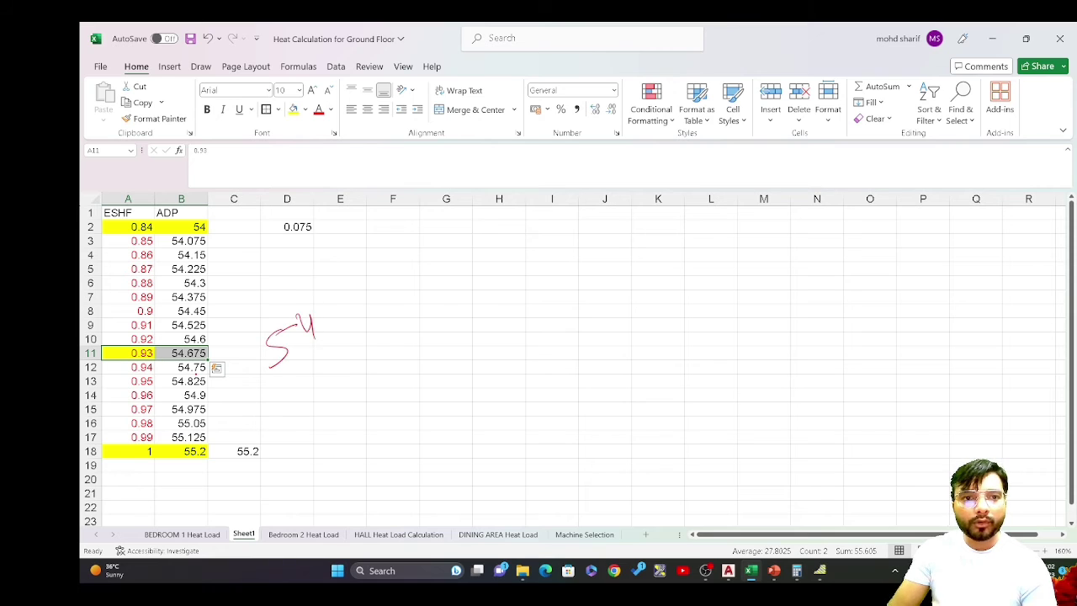
pyautogui.click(328, 329)
pyautogui.moveTo(346, 296); pyautogui.dragTo(337, 326)
pyautogui.moveTo(349, 300)
pyautogui.mouseDown()
pyautogui.moveTo(365, 295)
pyautogui.moveTo(362, 313)
pyautogui.mouseUp()
pyautogui.moveTo(358, 309); pyautogui.dragTo(378, 305)
pyautogui.moveTo(393, 284); pyautogui.dragTo(385, 303)
pyautogui.moveTo(394, 278)
pyautogui.mouseDown()
pyautogui.moveTo(410, 269)
pyautogui.moveTo(336, 284)
pyautogui.mouseUp()
pyautogui.moveTo(215, 347); pyautogui.dragTo(244, 341)
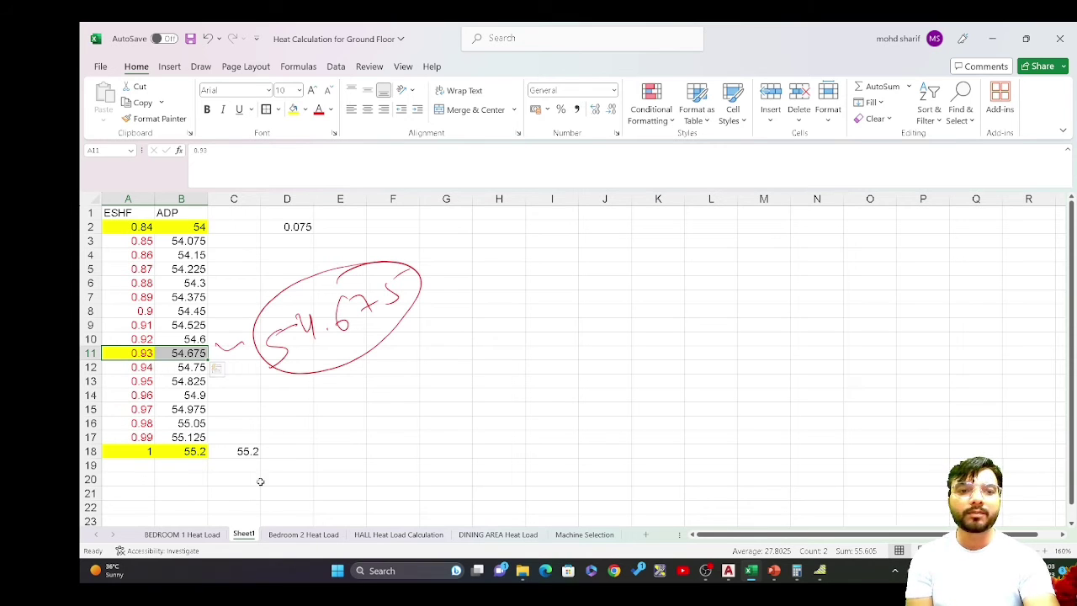
# - Open the BEDROOM 1 Heat Load sheet and enter 54 as the Selected ADP in Q39 and 6 in the row 40 heading cell
pyautogui.click(178, 535)
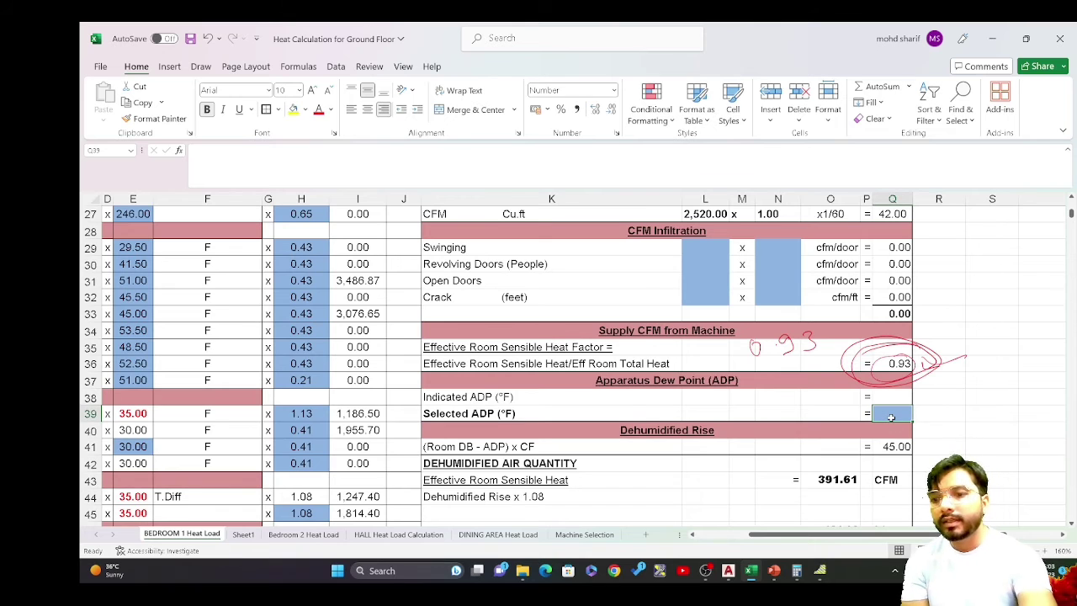
pyautogui.write('54')
pyautogui.press('Return')
pyautogui.write('6')
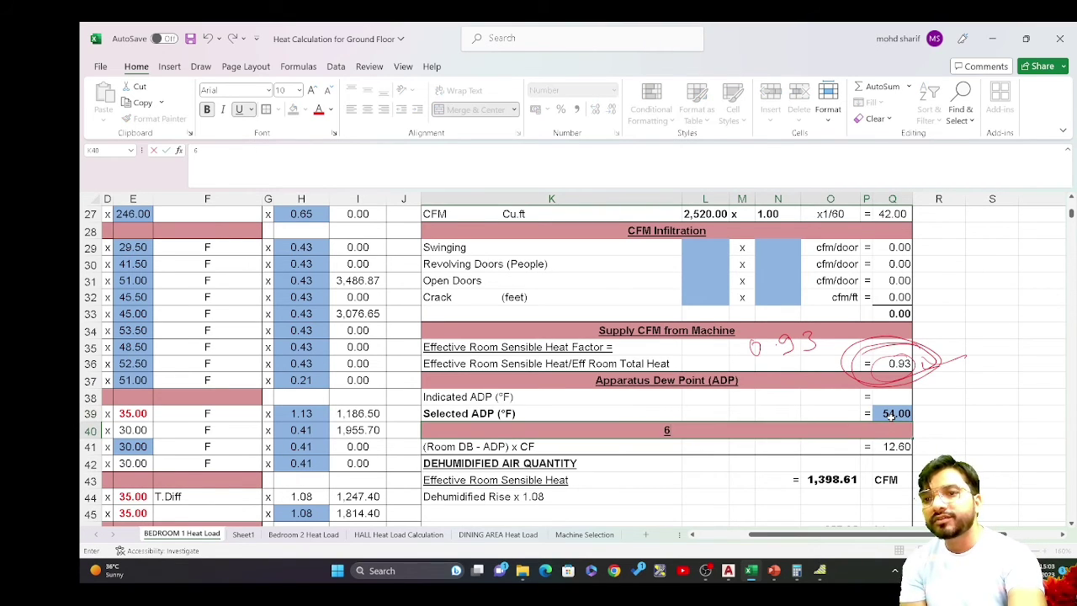
pyautogui.press('BackSpace')
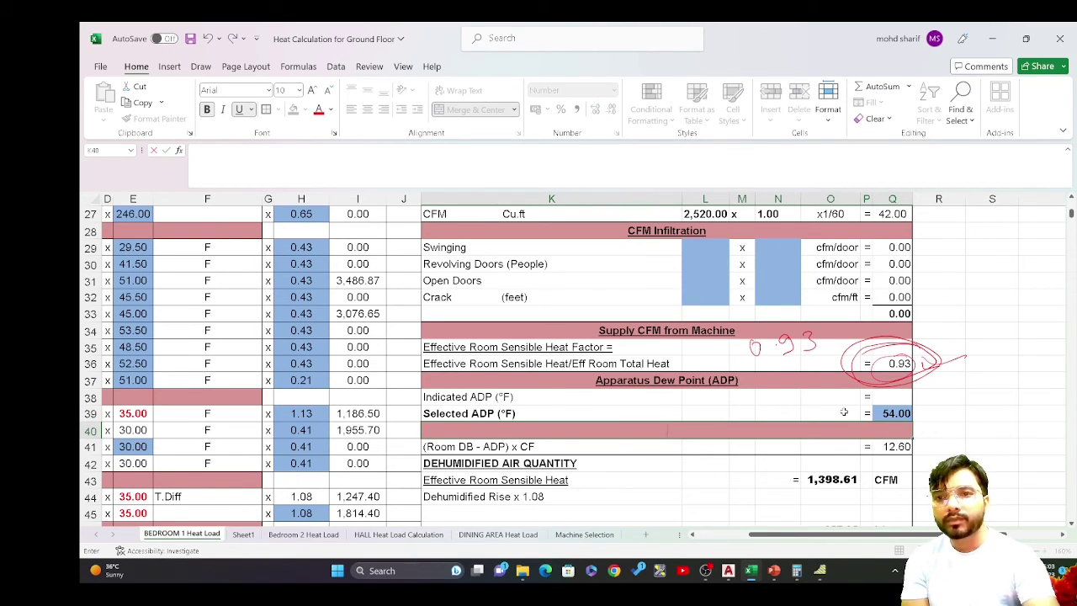
pyautogui.click(909, 413)
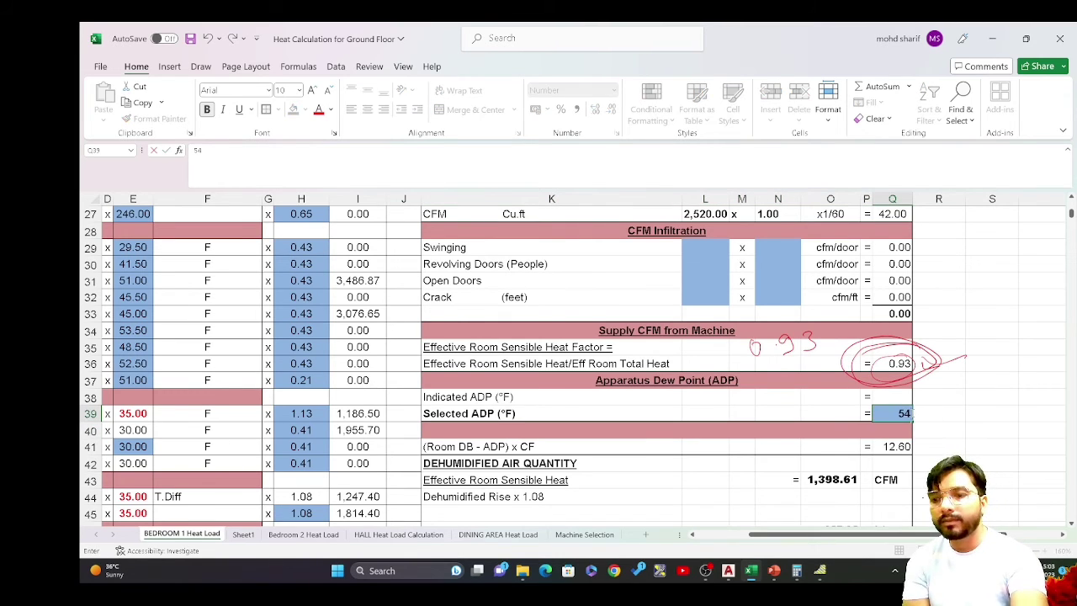
pyautogui.click(882, 432)
pyautogui.write('6')
pyautogui.click(895, 413)
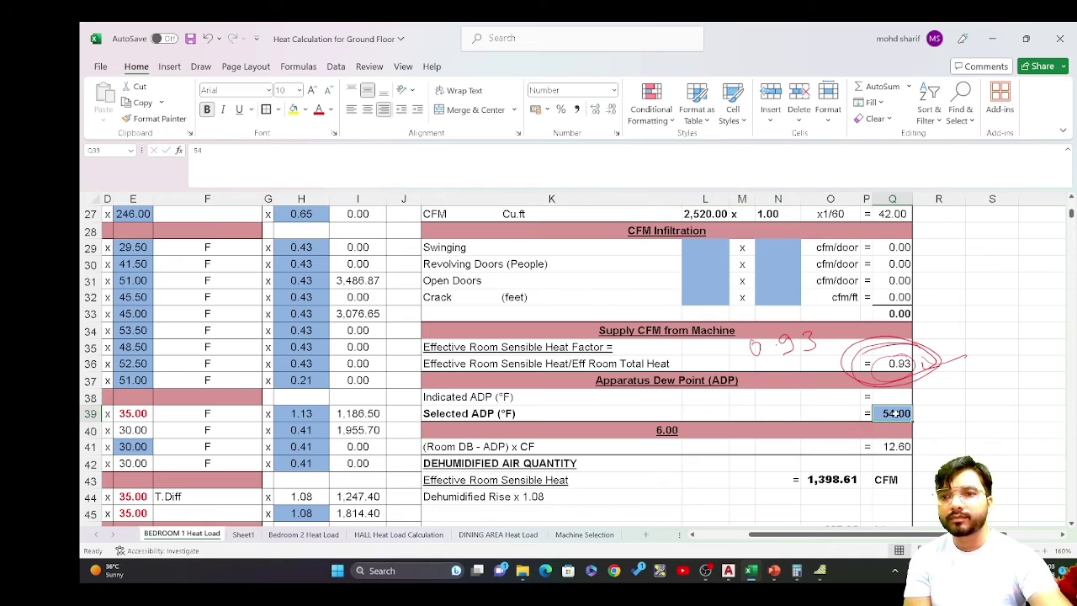
# - Delete the thick red ink ellipse drawn around the 0.93 sensible heat factor in Q36
pyautogui.click(896, 385)
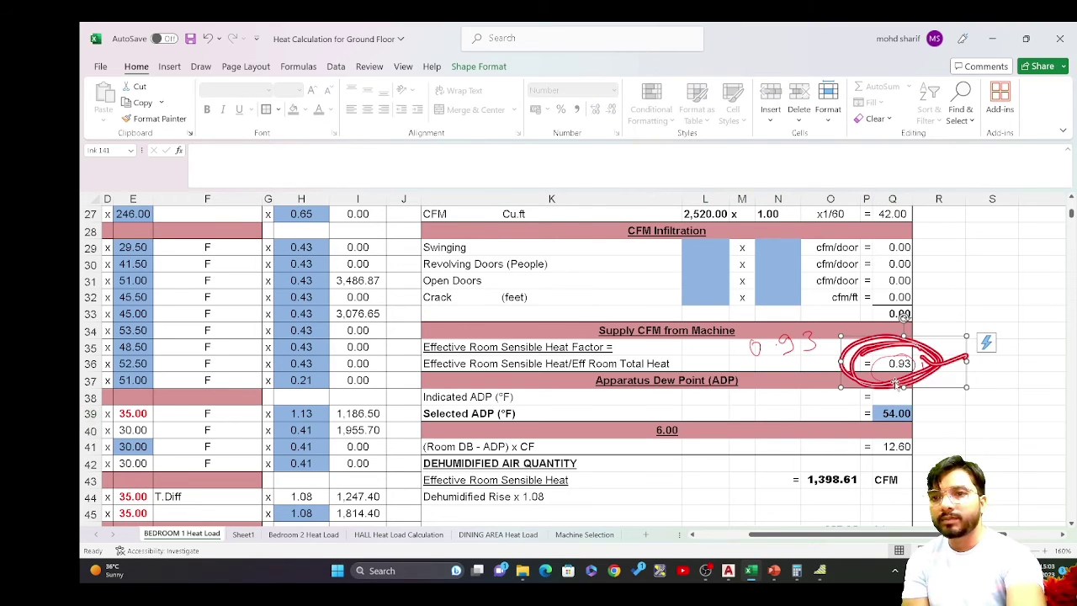
pyautogui.write('/')
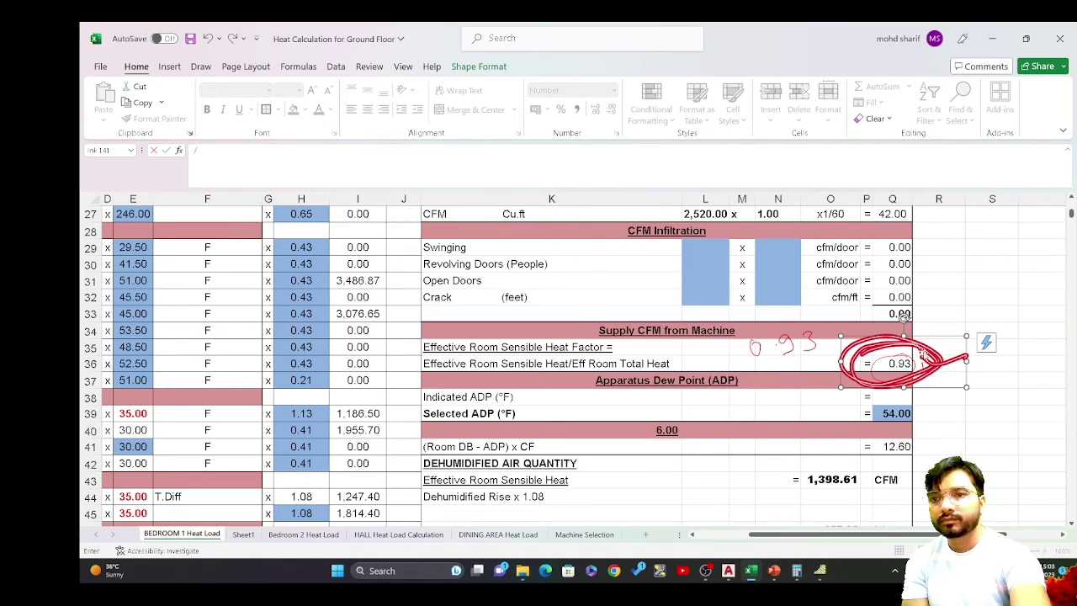
pyautogui.press('Return')
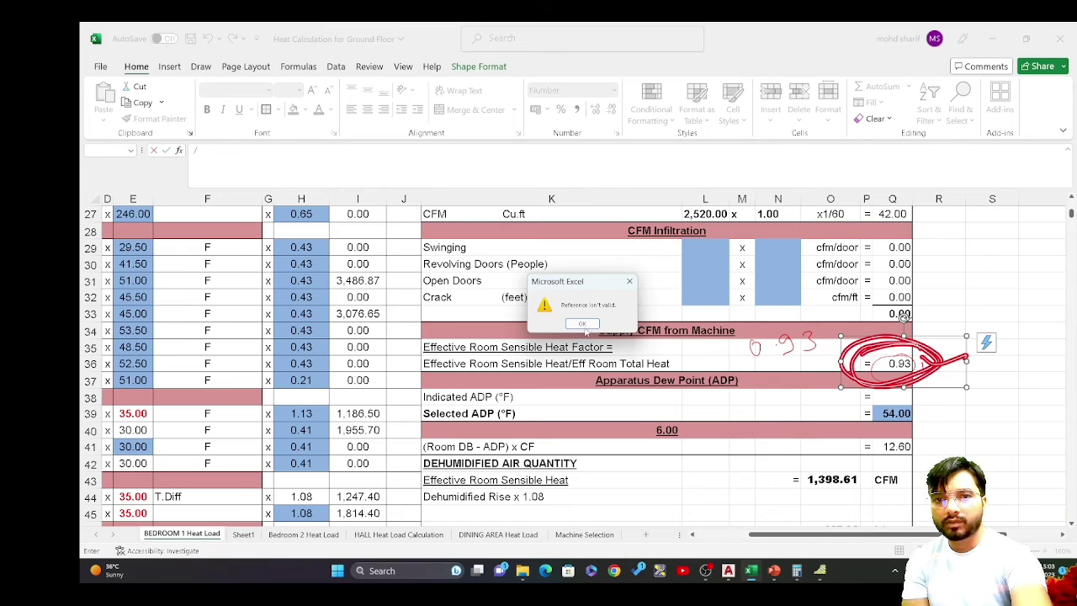
pyautogui.click(582, 323)
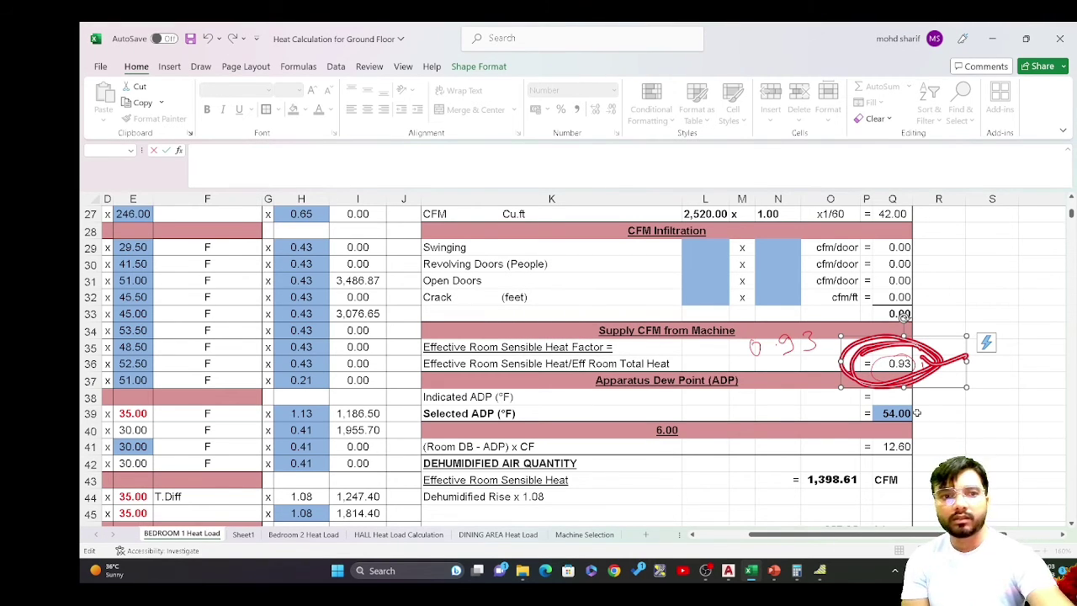
pyautogui.press('Escape')
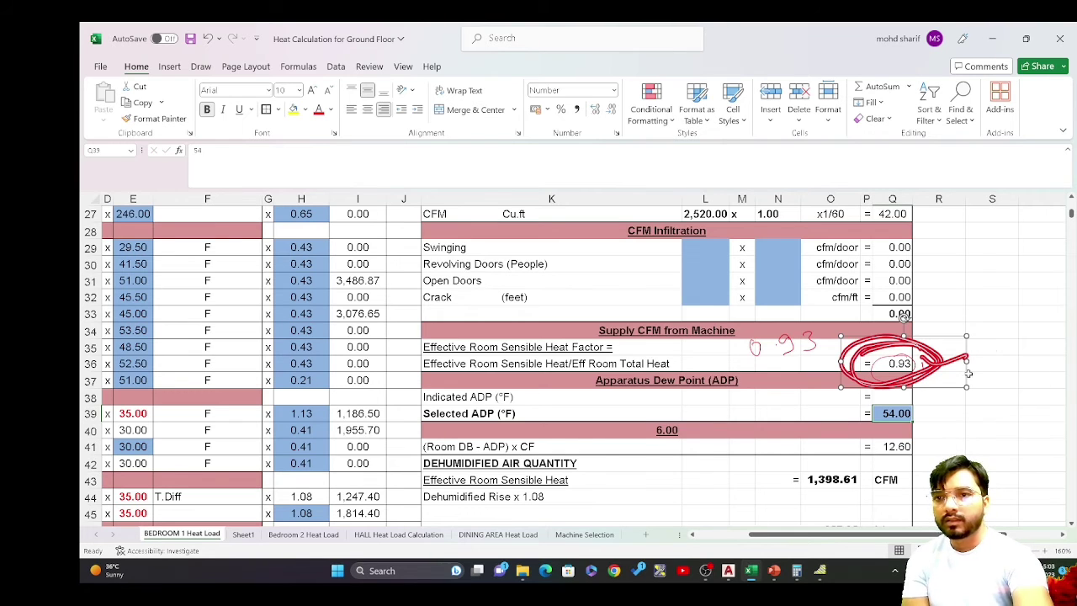
pyautogui.press('Delete')
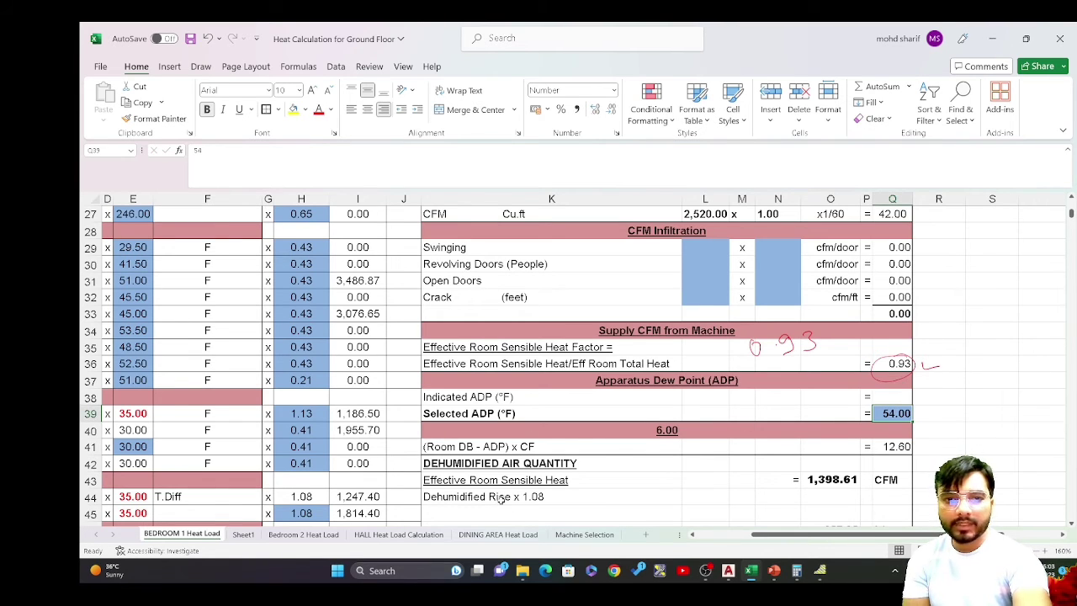
# - Check the ADP for ESHF 0.93 on Sheet1, look at the ADP table in PowerPoint, and return to Excel
pyautogui.click(243, 535)
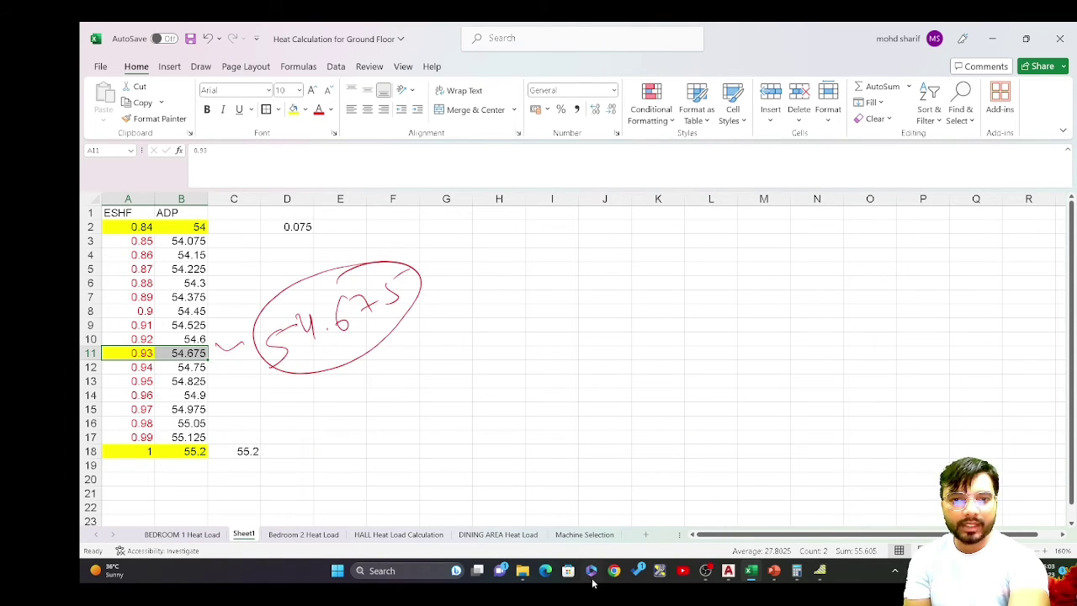
pyautogui.moveTo(728, 572)
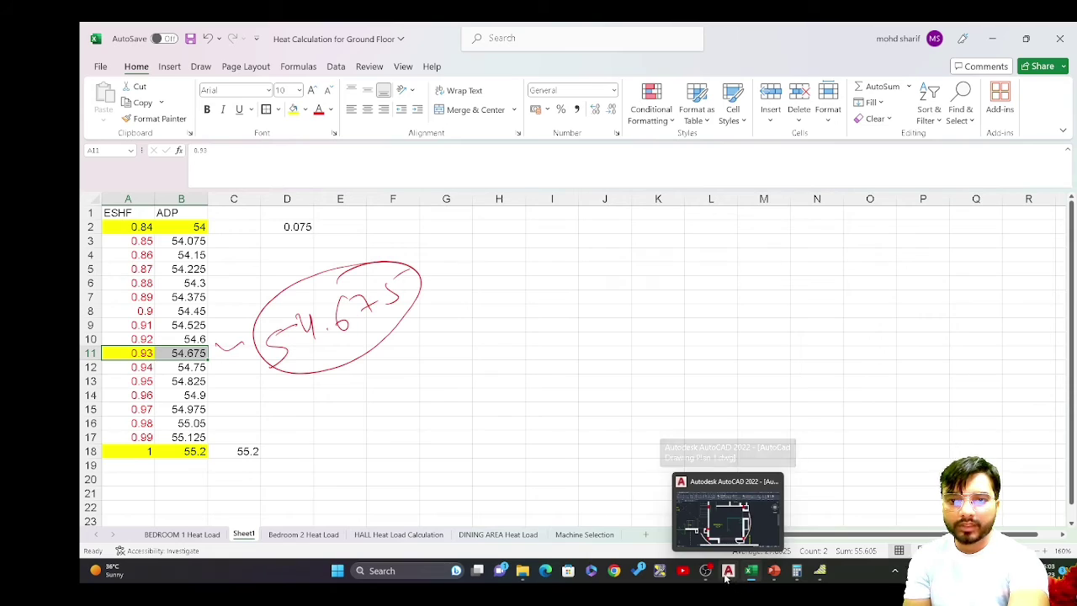
pyautogui.click(773, 571)
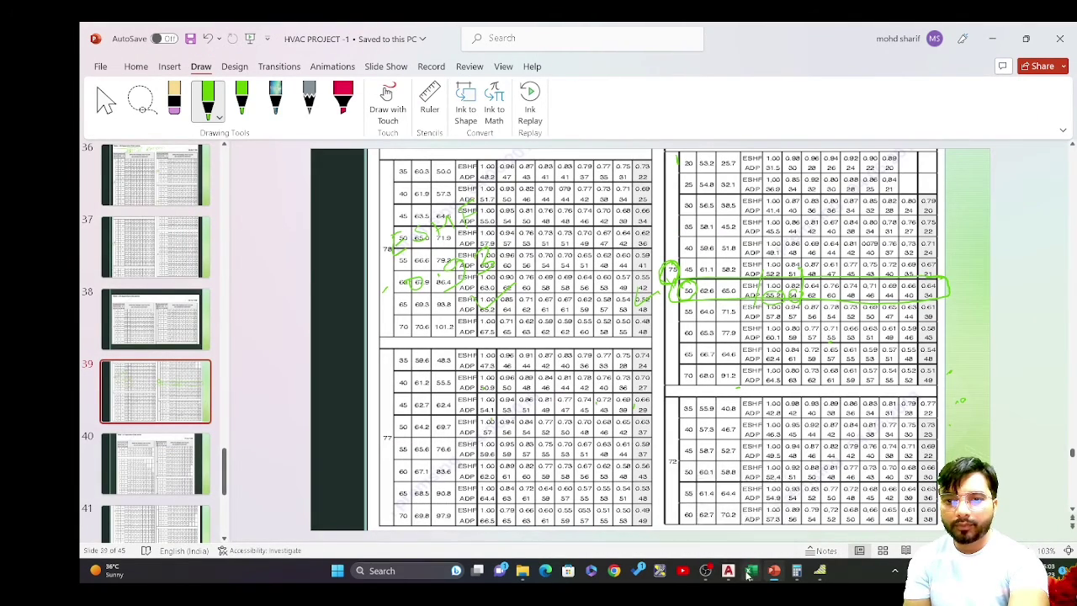
pyautogui.click(751, 570)
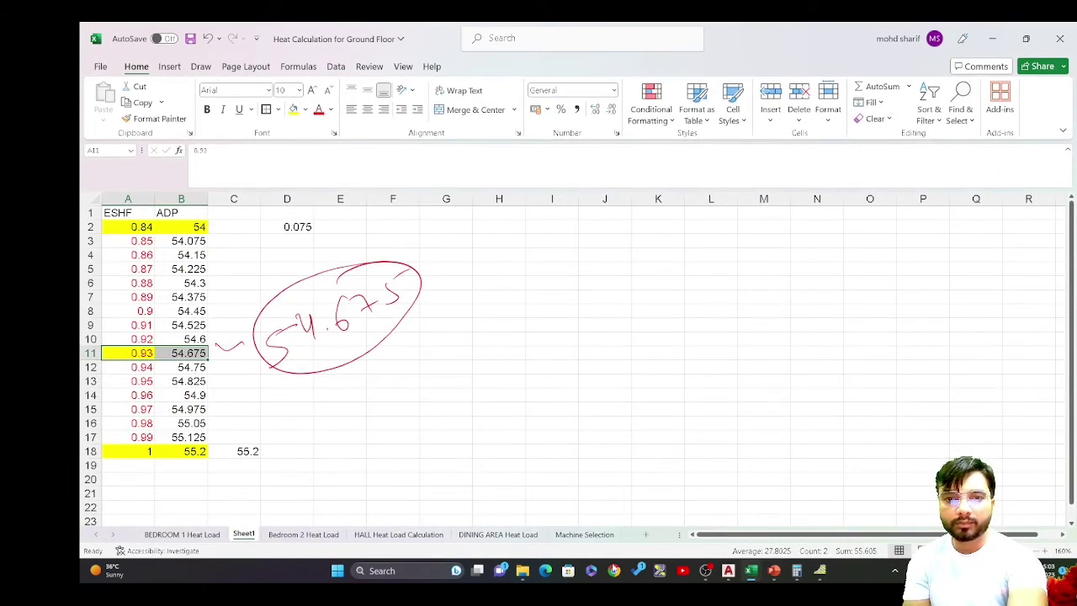
# - Set the Selected ADP in Q39 of the BEDROOM 1 Heat Load sheet to 54.675
pyautogui.click(182, 535)
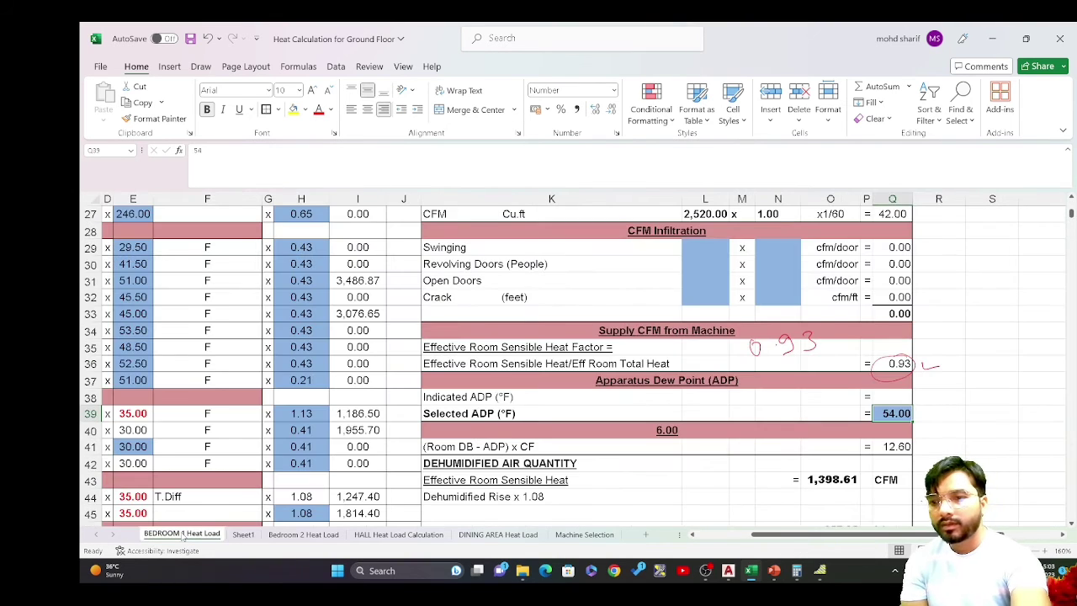
pyautogui.write('5')
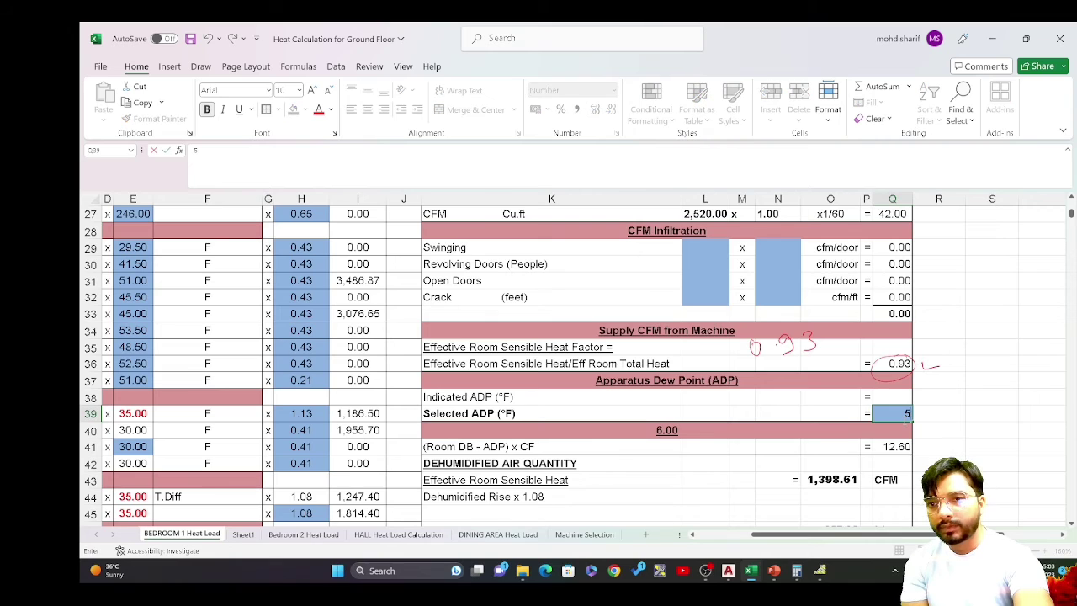
pyautogui.write('4.675')
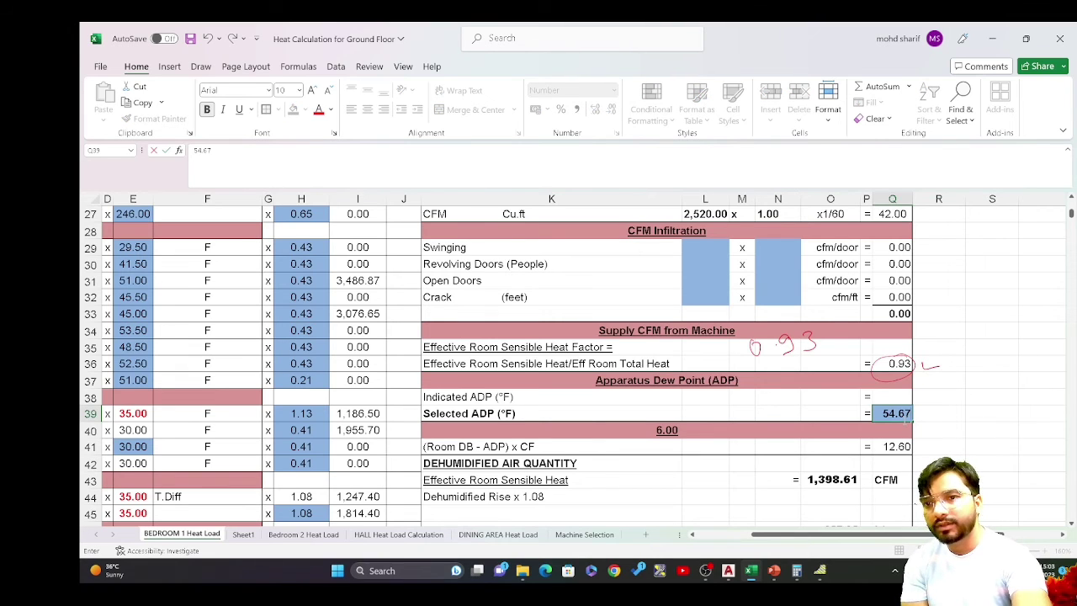
pyautogui.press('Return')
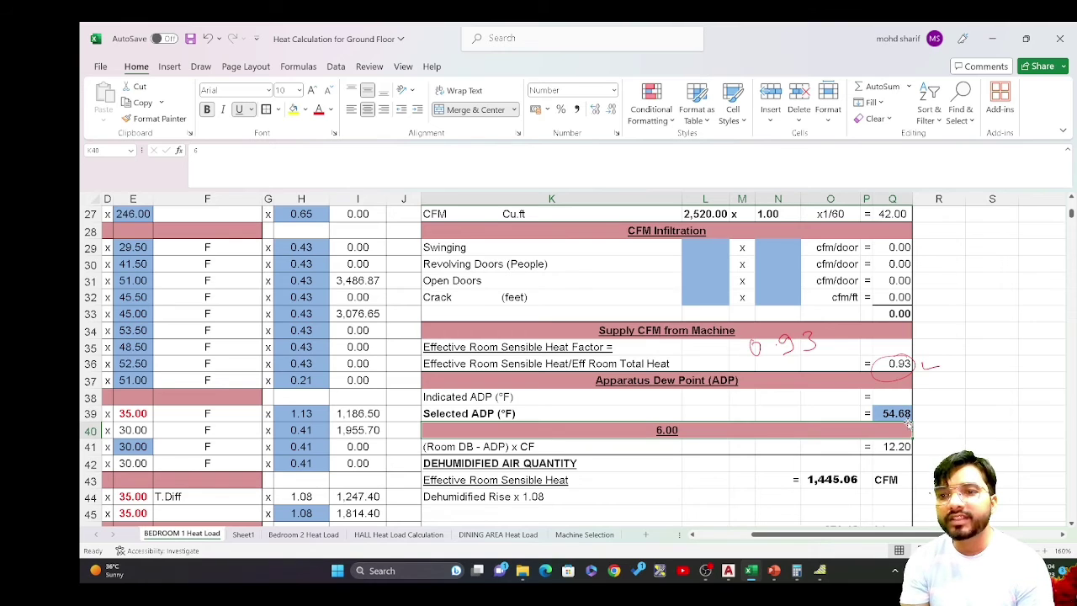
pyautogui.click(899, 418)
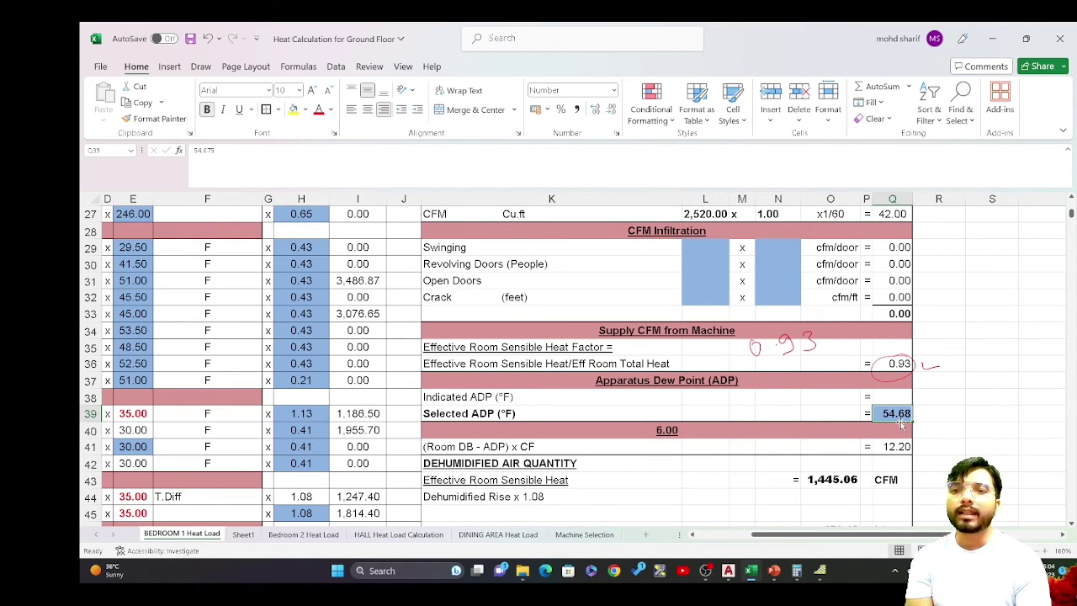
# - Review the dehumidified air quantity and total heat capacity of Bedroom 1, and return to the Room Heat section near the sheet's start
pyautogui.scroll(-2, 903, 425)
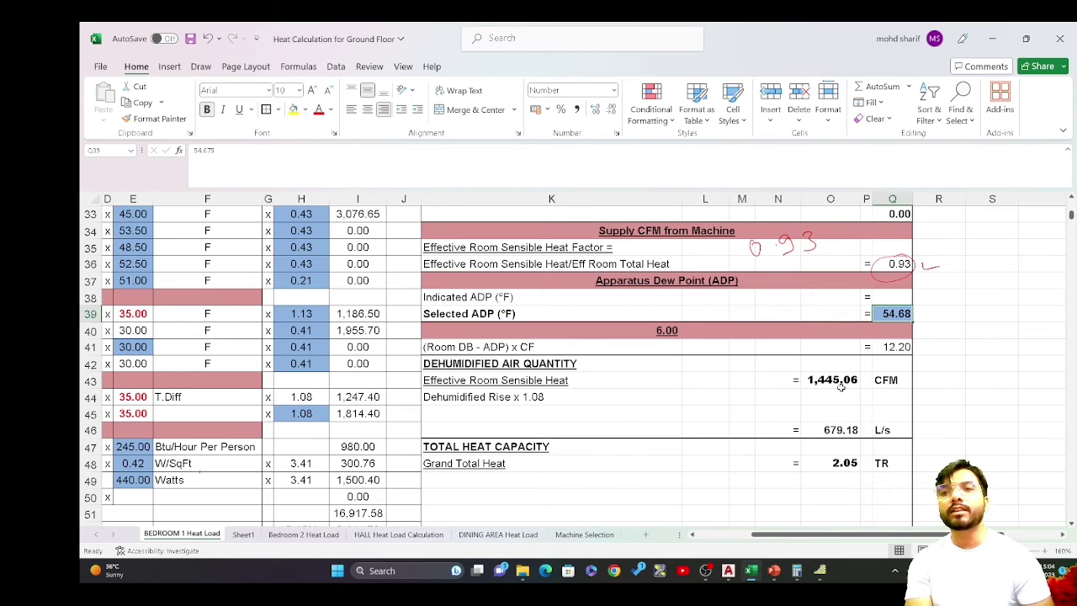
pyautogui.scroll(-1, 841, 385)
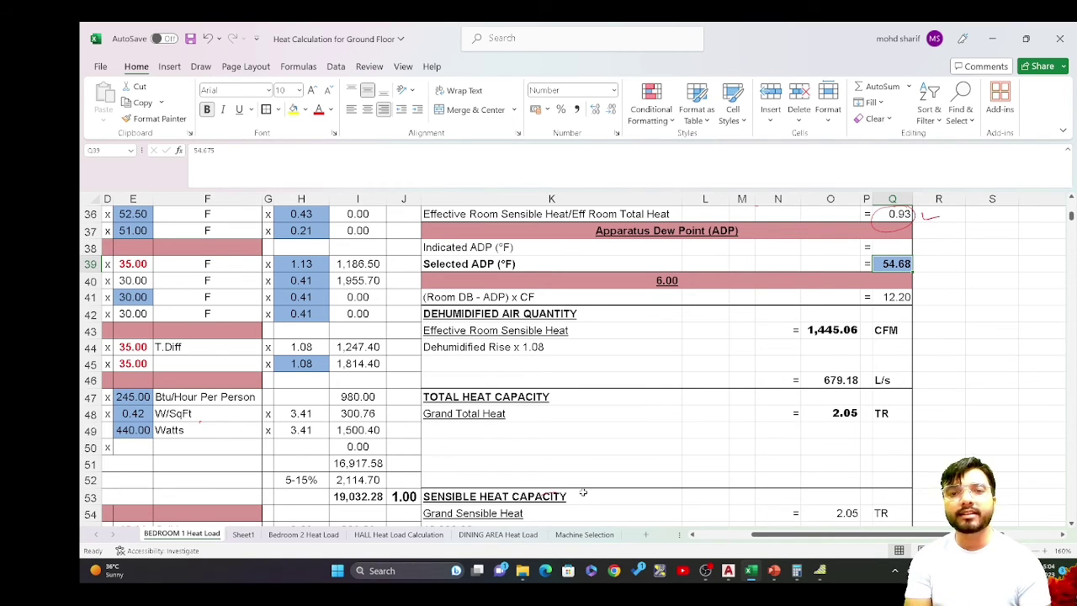
pyautogui.moveTo(756, 535); pyautogui.dragTo(718, 535)
pyautogui.scroll(9, 620, 467)
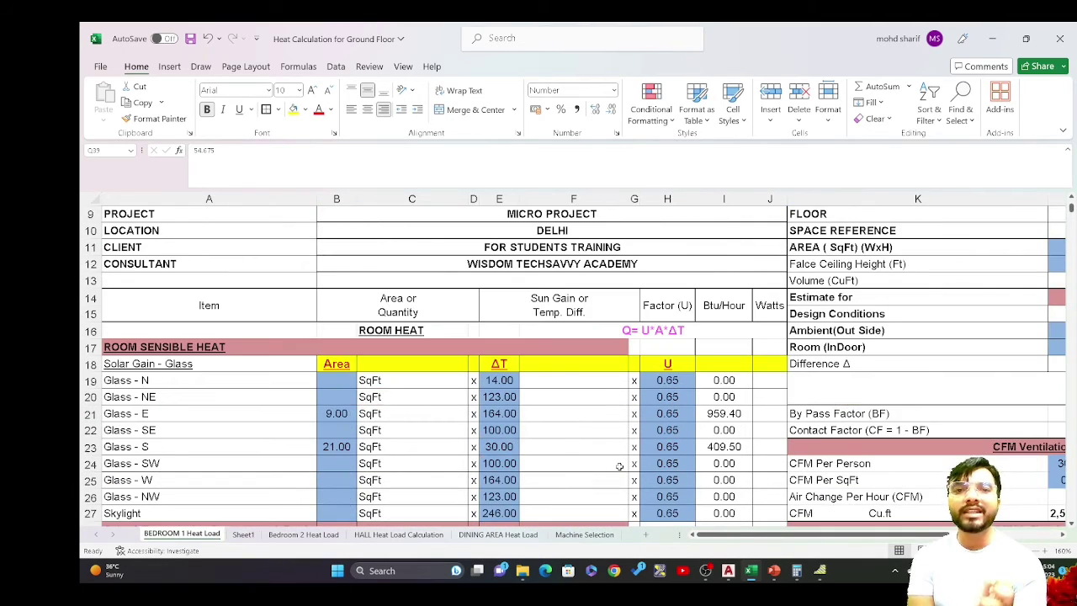
# - Review the project header, Space Reference, Area and design conditions of the BEDROOM 1 Heat Load sheet
pyautogui.scroll(3, 620, 467)
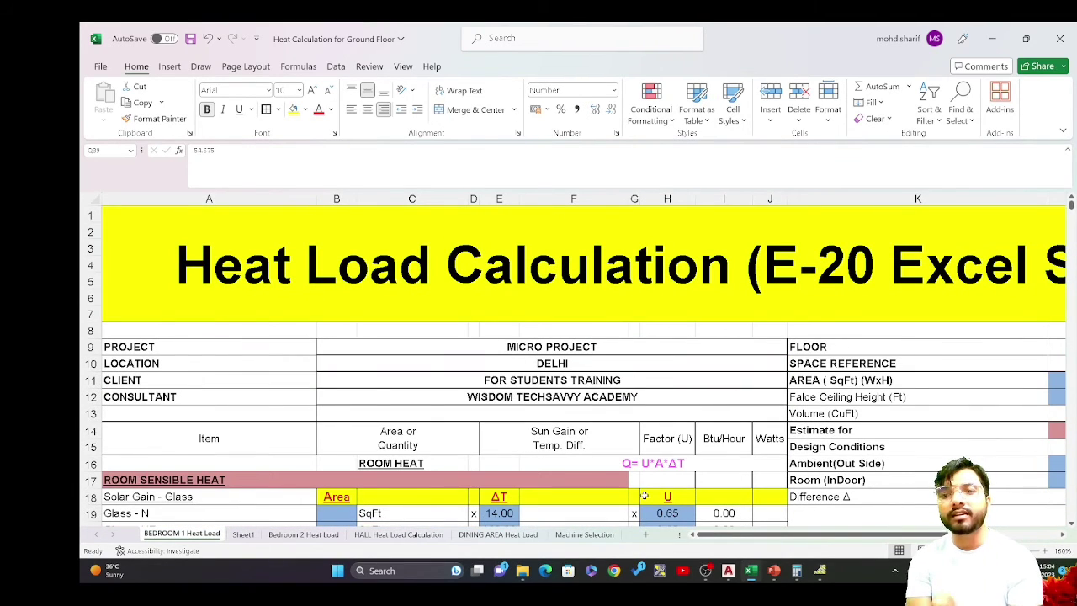
pyautogui.scroll(-2, 576, 362)
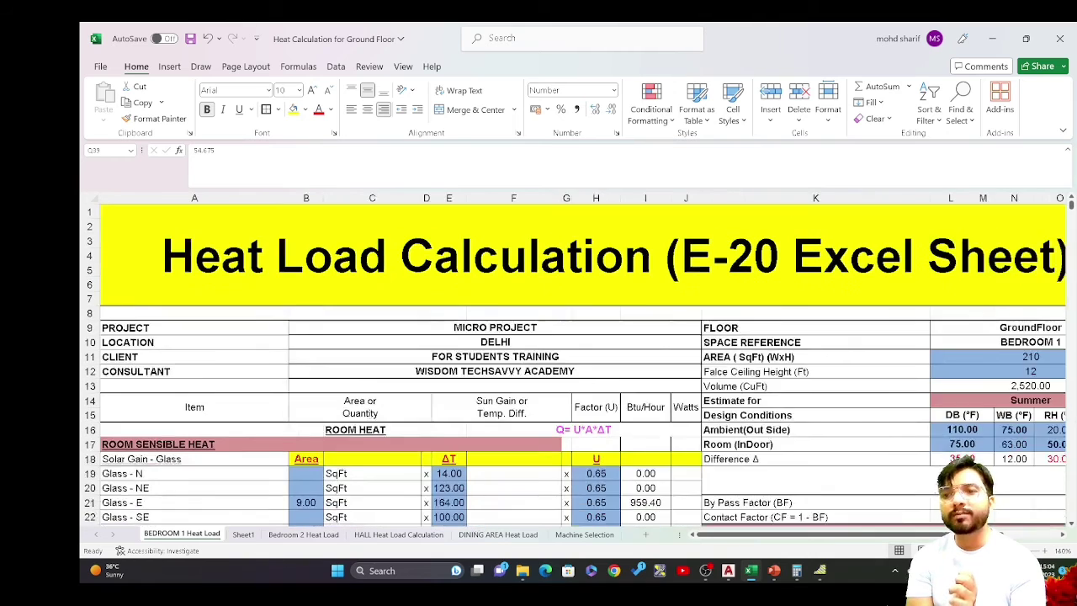
pyautogui.scroll(-1, 754, 442)
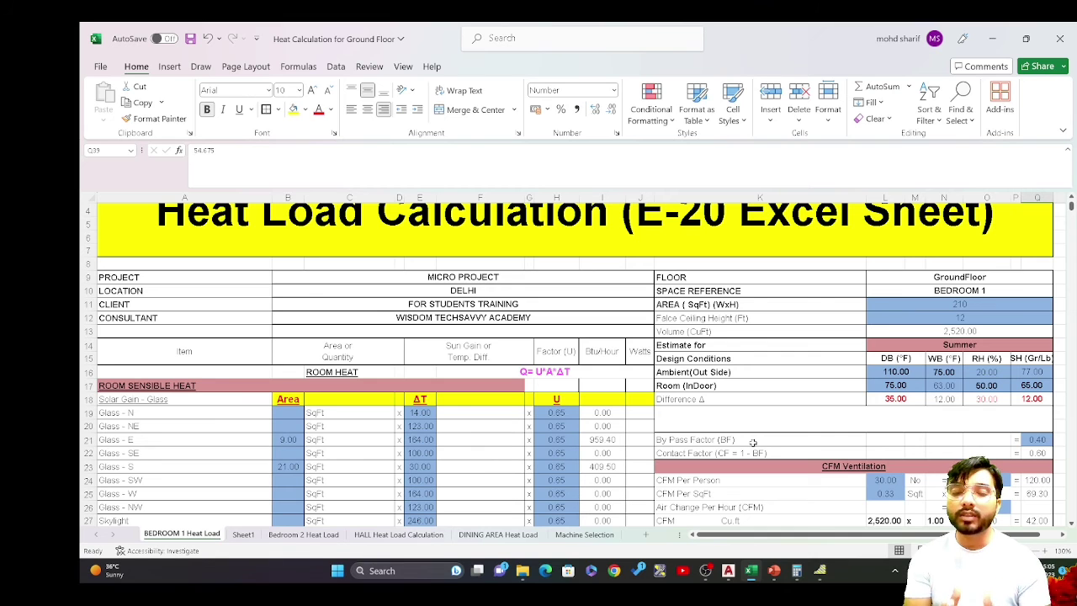
pyautogui.scroll(-1, 774, 407)
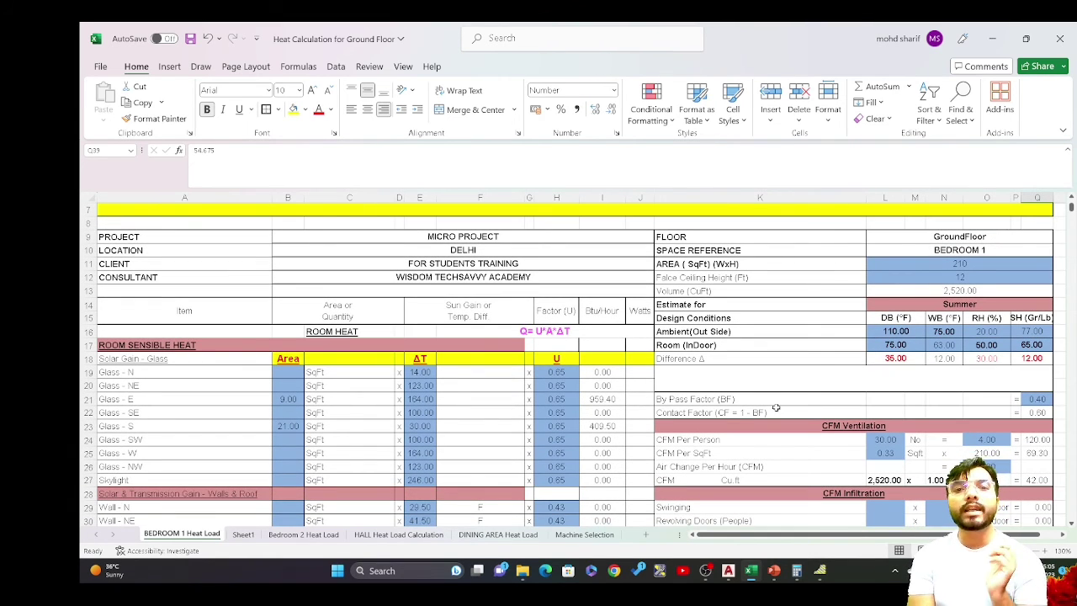
pyautogui.scroll(-1, 776, 407)
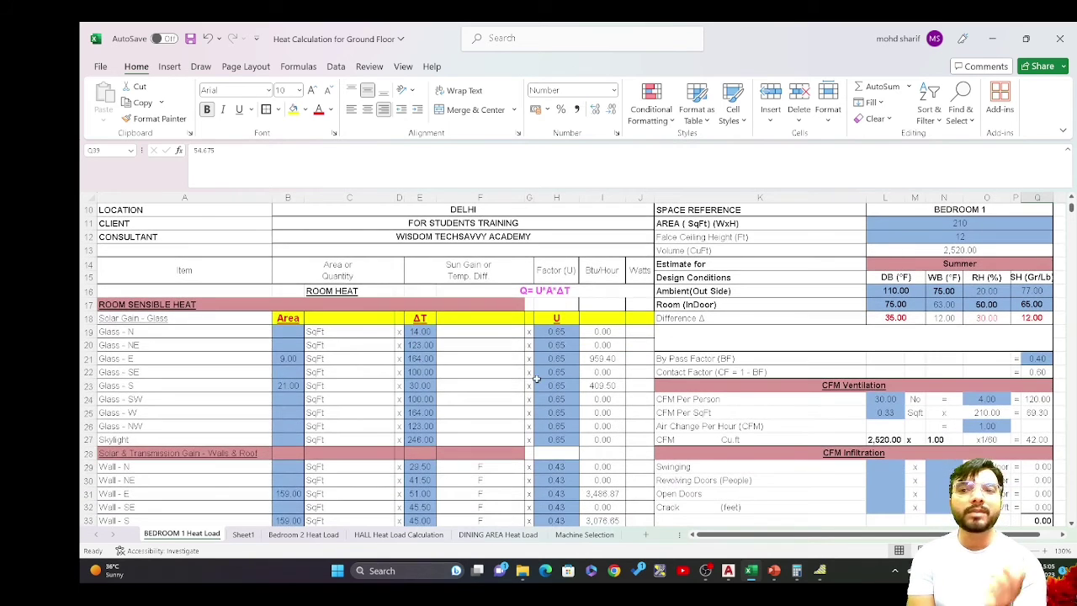
pyautogui.scroll(2, 551, 391)
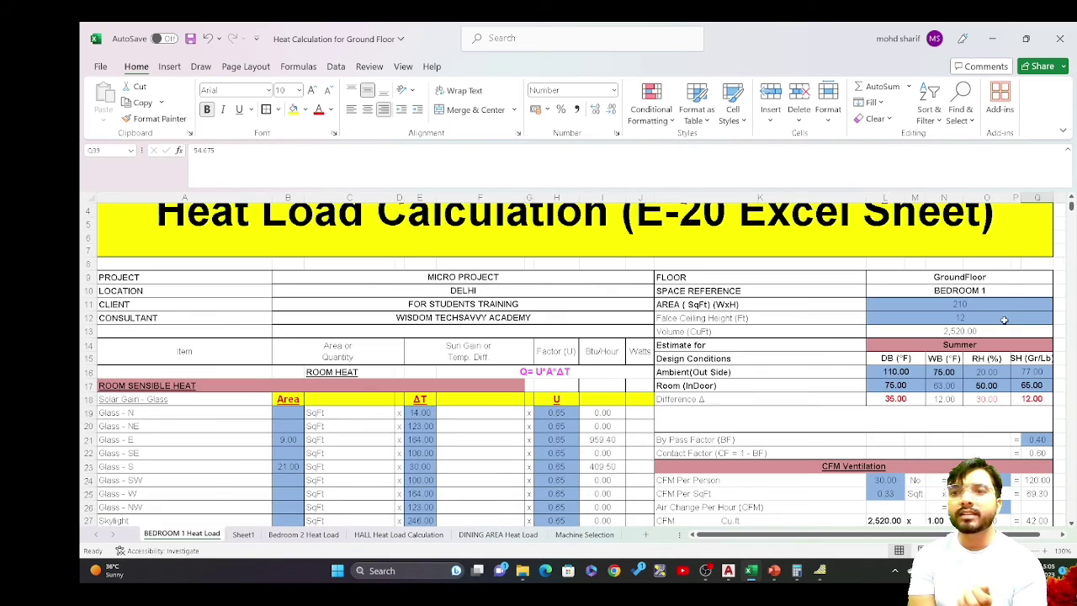
pyautogui.click(944, 293)
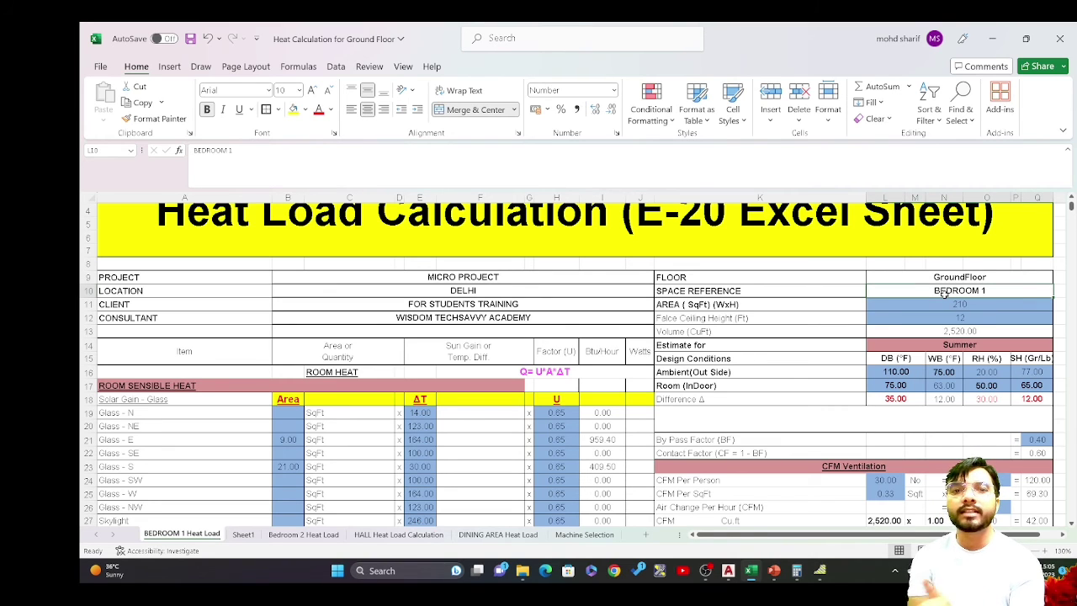
pyautogui.click(950, 307)
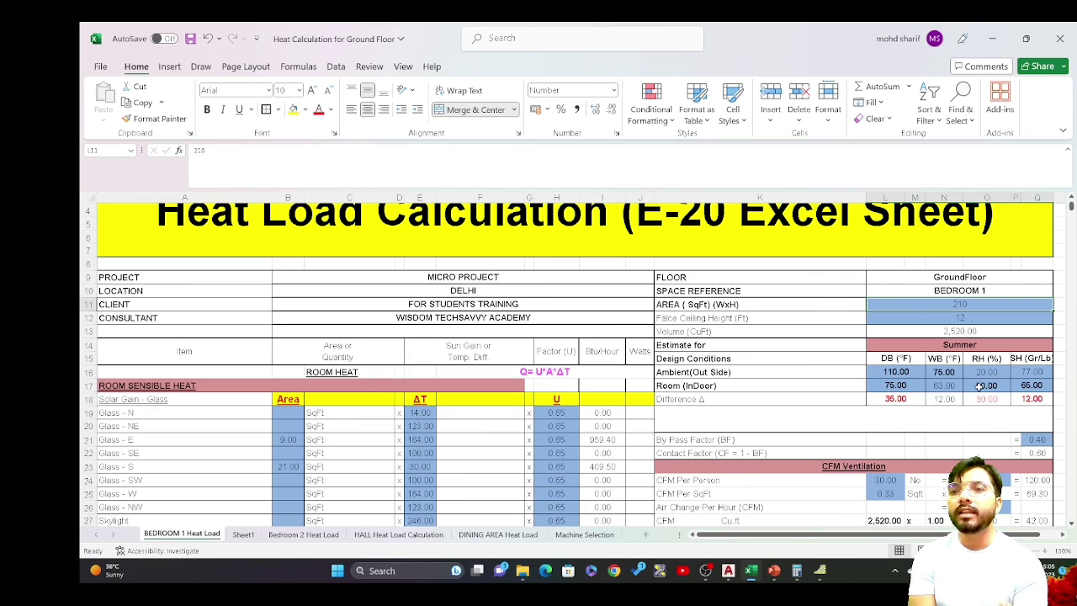
# - Examine Bedroom 1's glass, wall, transmission, infiltration and internal heat inputs, including the equipment wattage, through to the room latent heat section
pyautogui.scroll(-1, 782, 379)
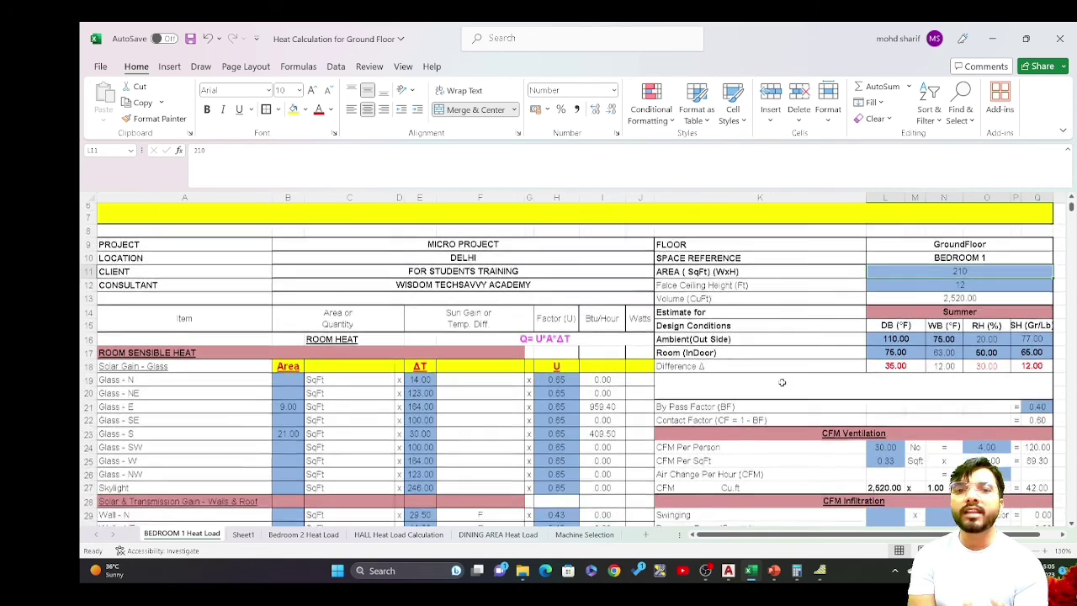
pyautogui.scroll(-2, 427, 366)
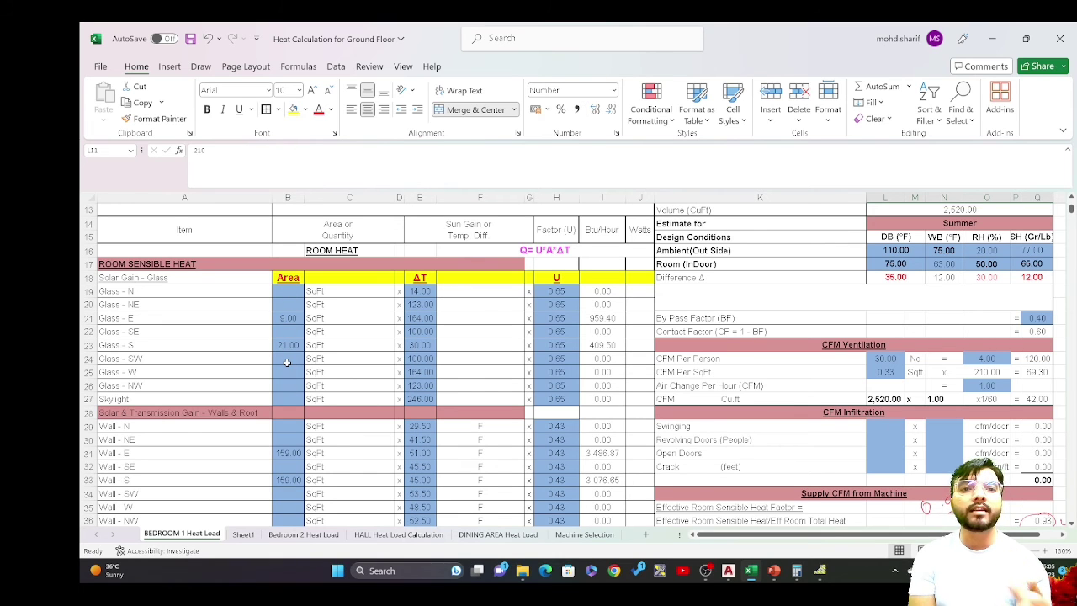
pyautogui.scroll(-2, 287, 362)
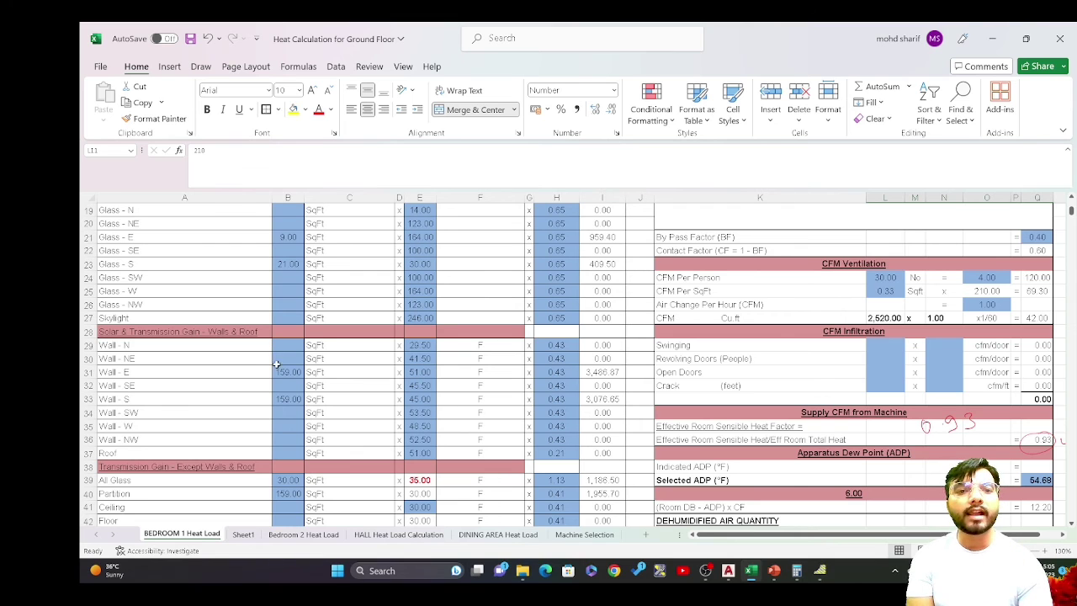
pyautogui.scroll(-2, 287, 389)
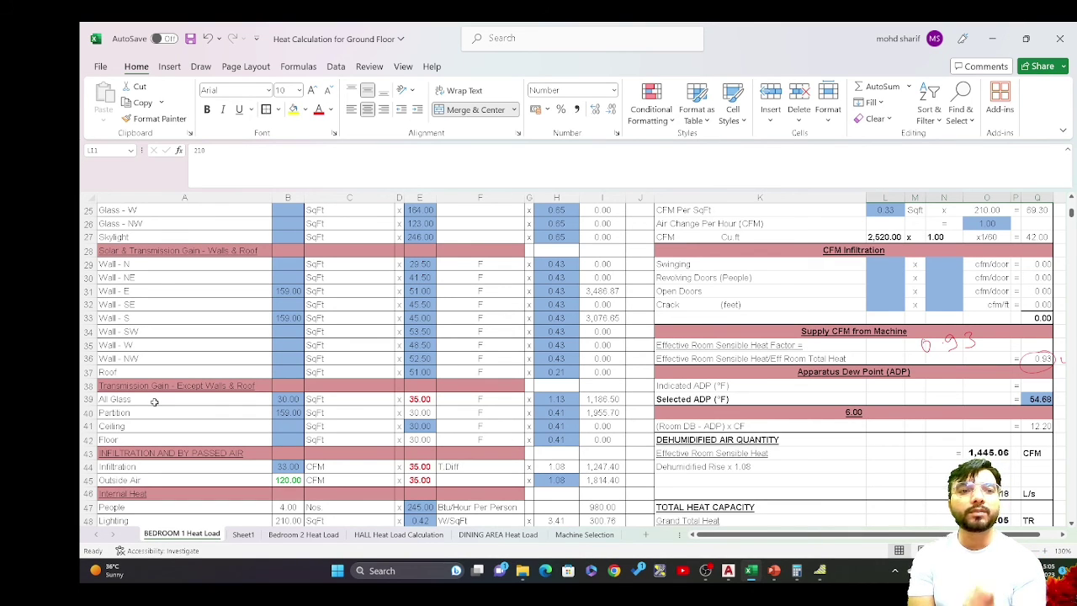
pyautogui.scroll(-1, 274, 429)
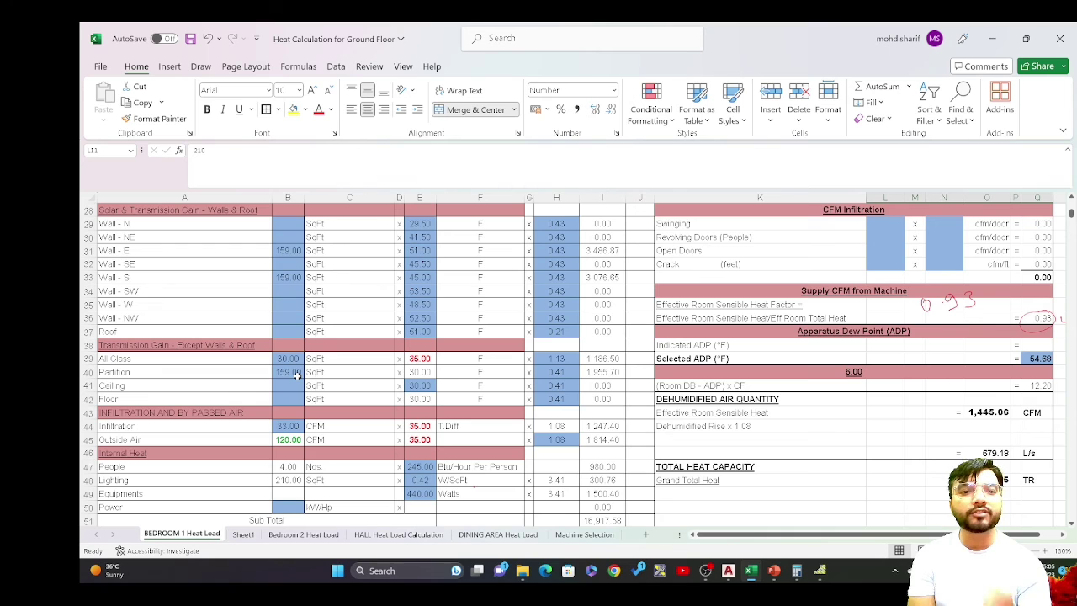
pyautogui.scroll(-1, 294, 378)
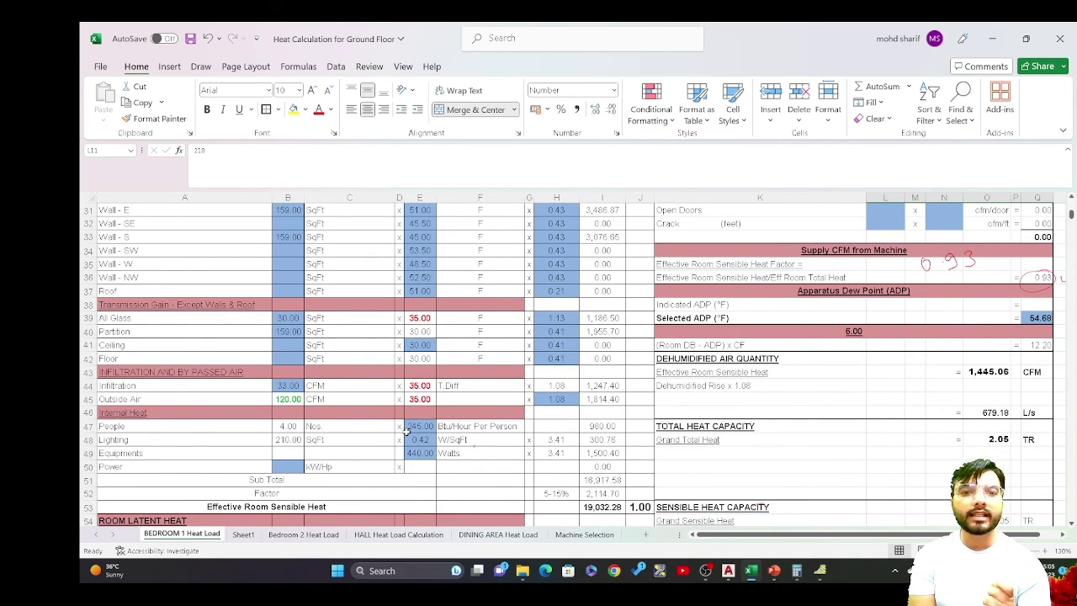
pyautogui.click(425, 455)
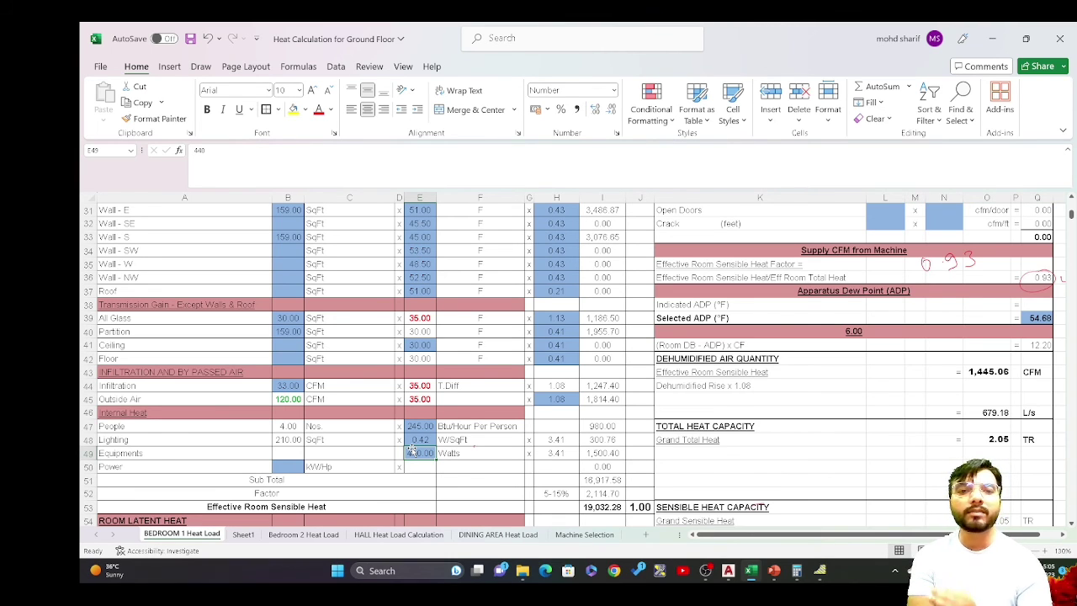
pyautogui.scroll(-3, 411, 452)
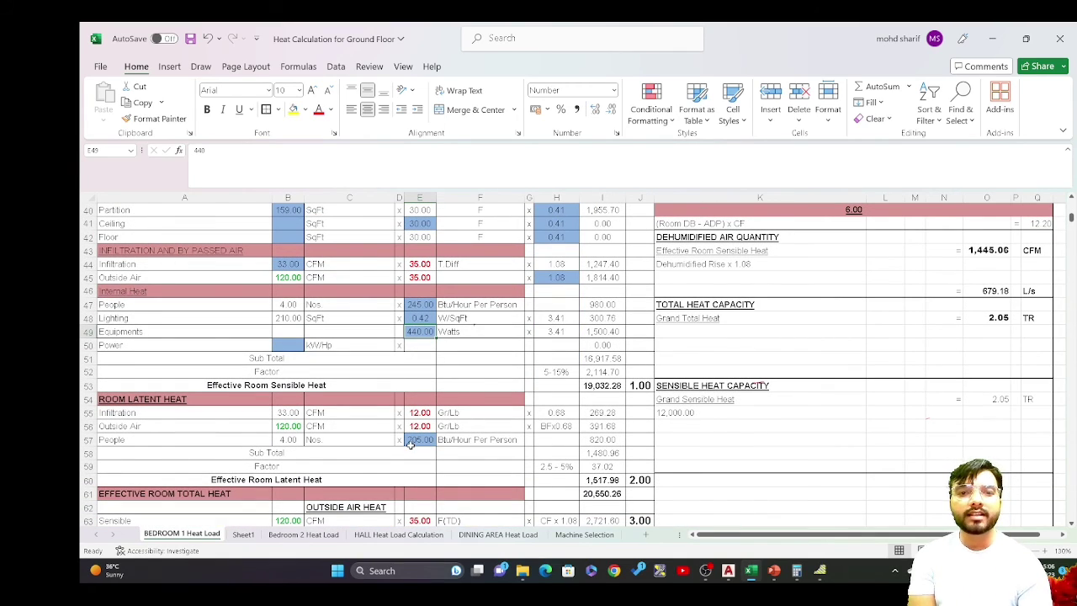
pyautogui.scroll(-2, 410, 446)
# - Review Bedroom 1's CFM ventilation, effective room sensible heat factor, Selected ADP, dehumidified air quantity and total heat capacity
pyautogui.scroll(7, 411, 446)
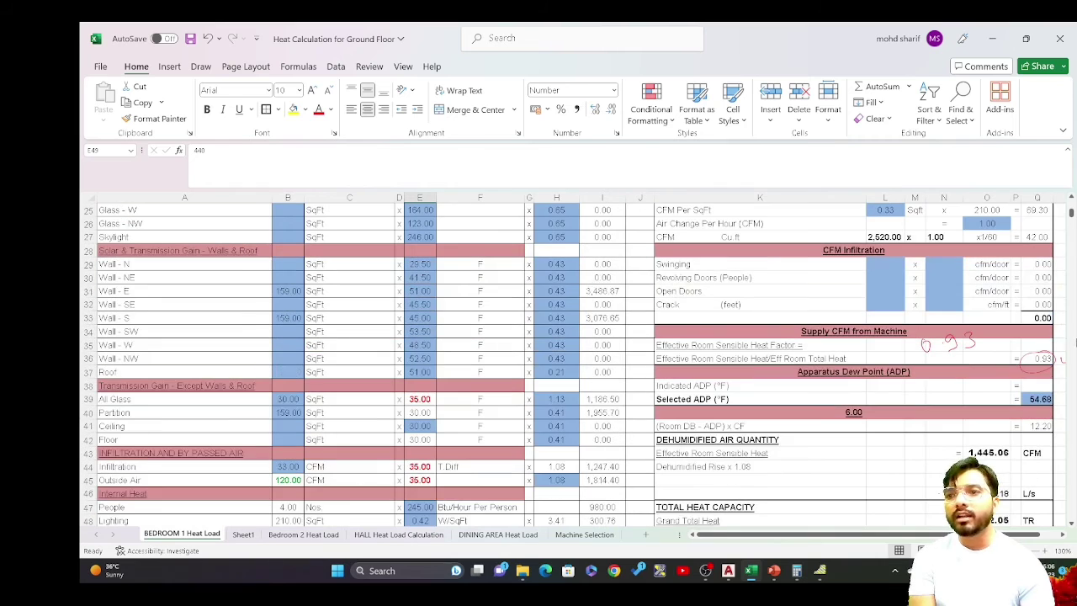
pyautogui.scroll(2, 1049, 318)
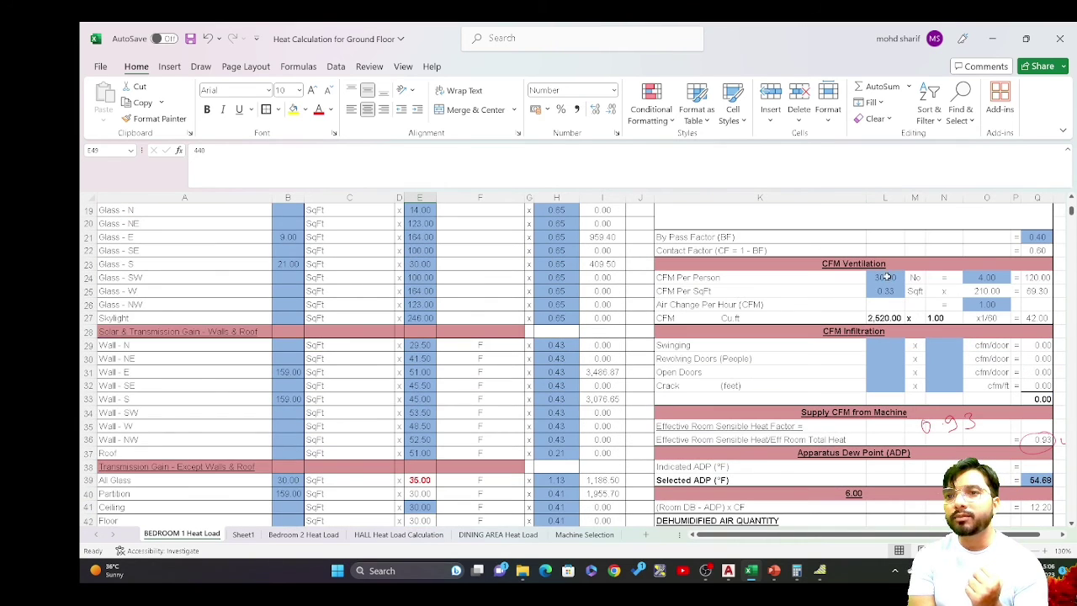
pyautogui.scroll(-1, 1023, 392)
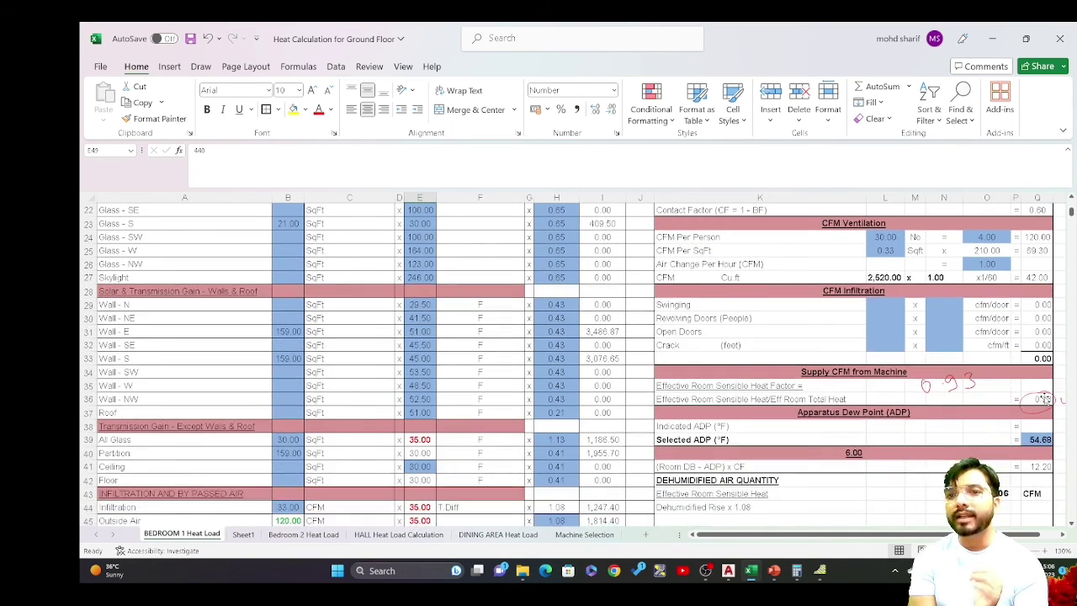
pyautogui.scroll(-1, 1044, 399)
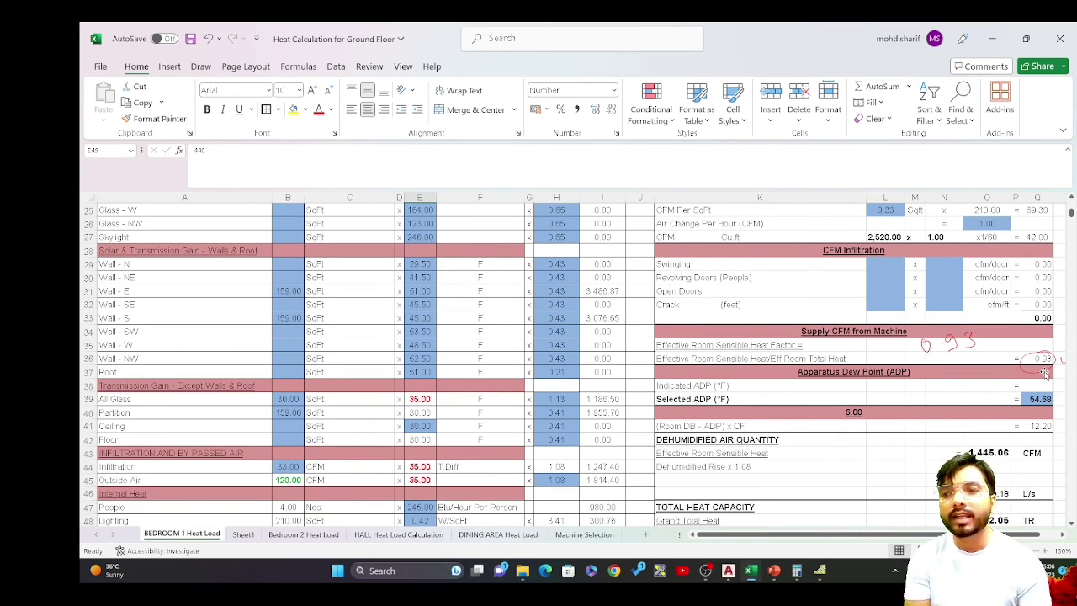
pyautogui.click(1037, 398)
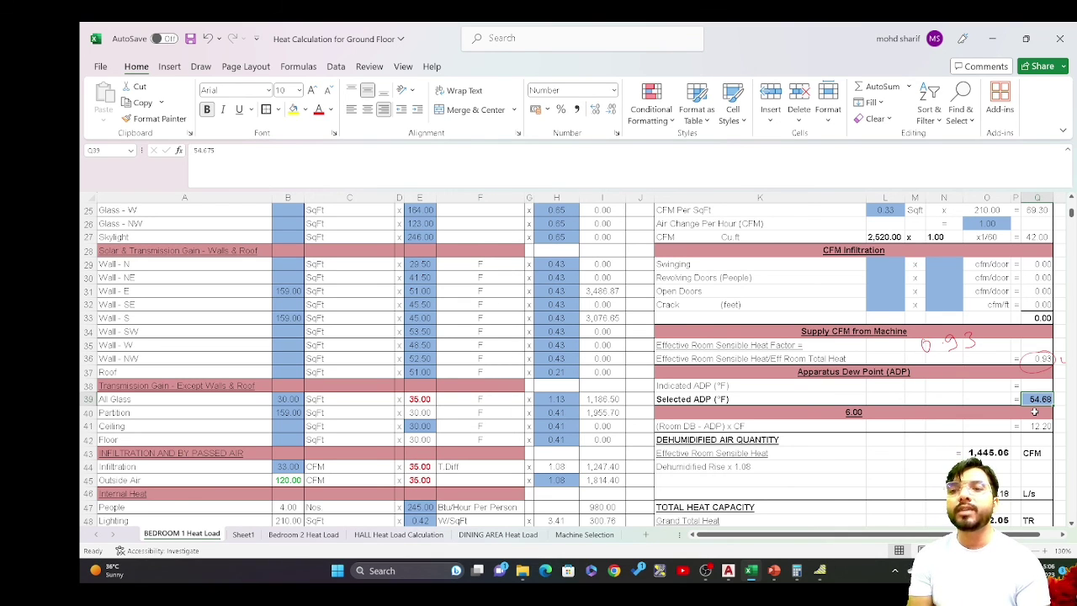
pyautogui.scroll(-2, 1027, 421)
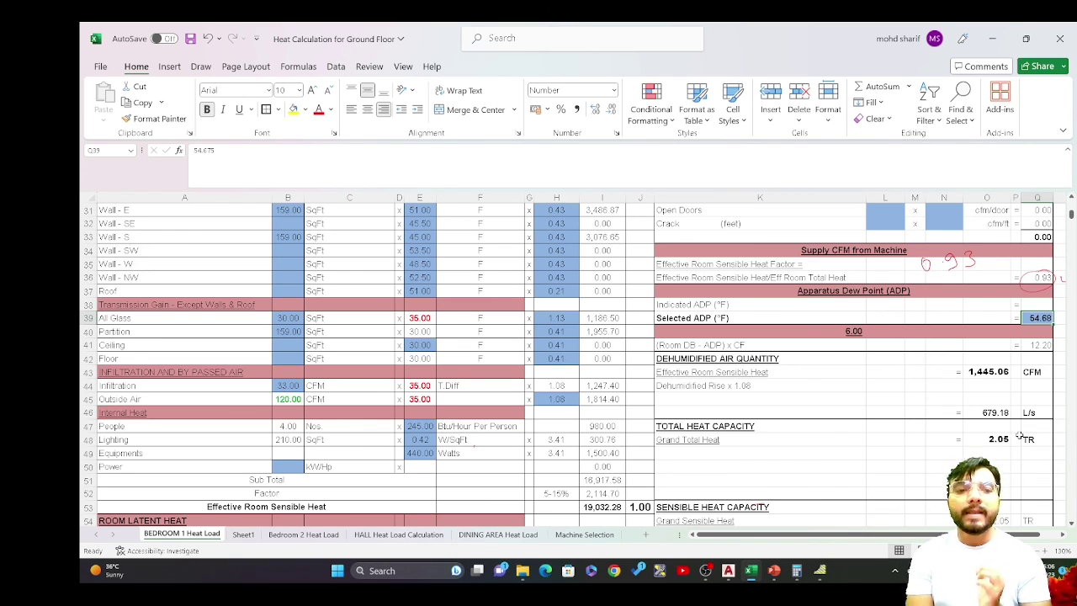
pyautogui.scroll(5, 721, 456)
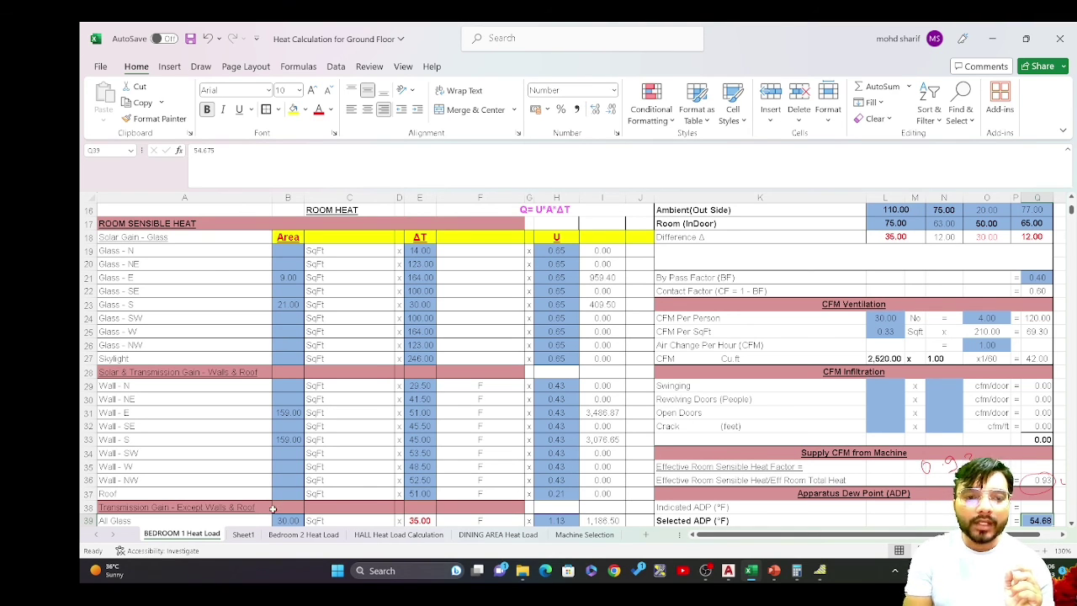
# - Look through the Hall, Dining Area and Machine Selection sheets, and return to the Bedroom 2 Heat Load sheet
pyautogui.click(296, 536)
pyautogui.click(396, 535)
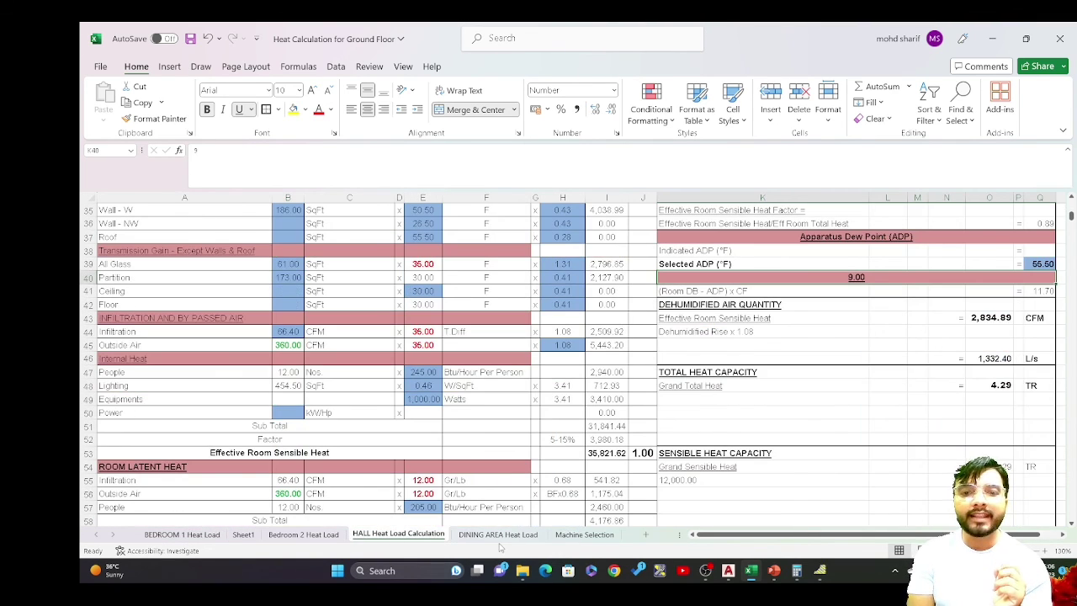
pyautogui.click(499, 537)
pyautogui.click(571, 539)
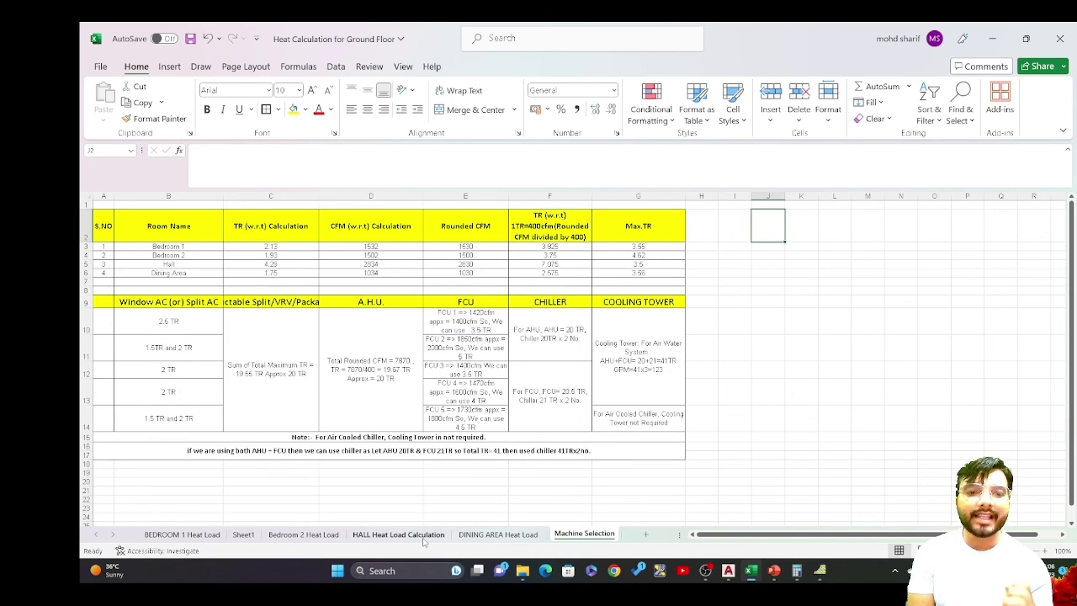
pyautogui.click(302, 537)
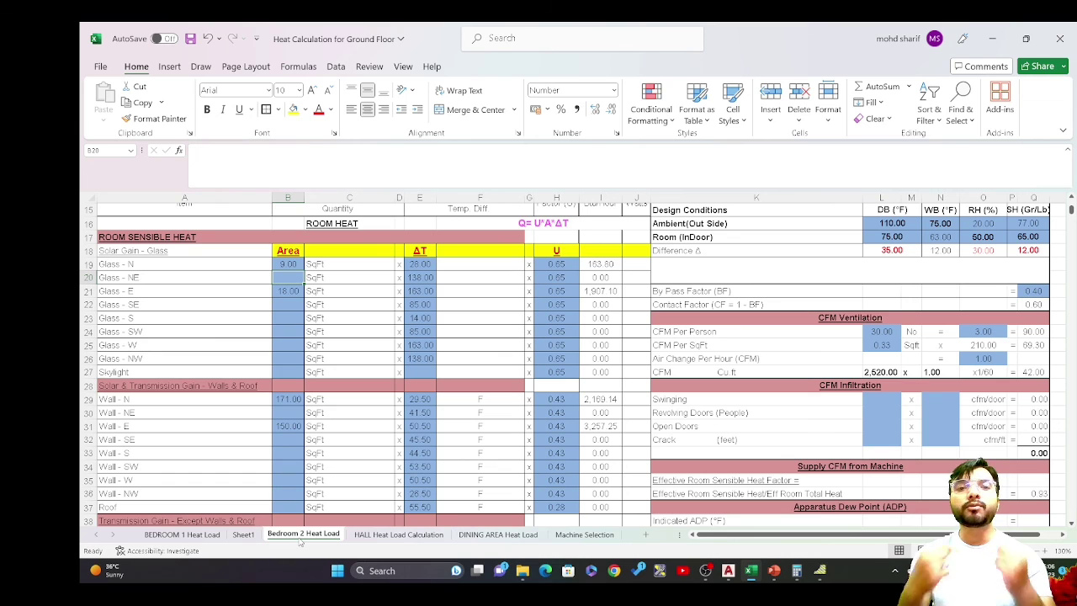